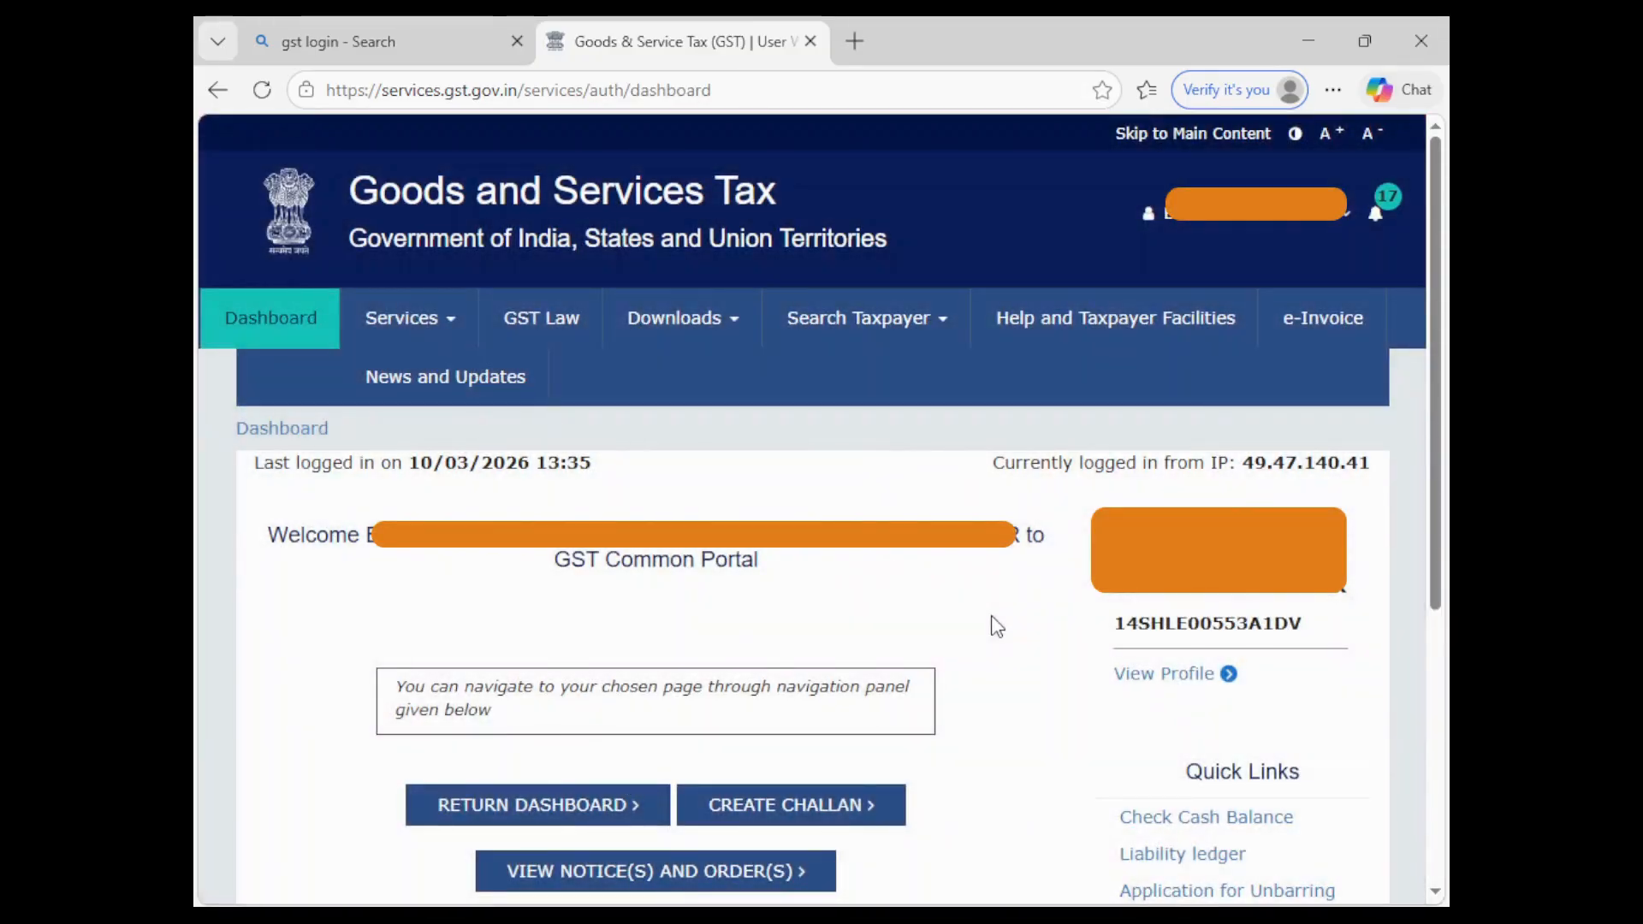
- Open the Return Dashboard from the taxpayer's main GST dashboard
scroll(996, 626, "down", 2)
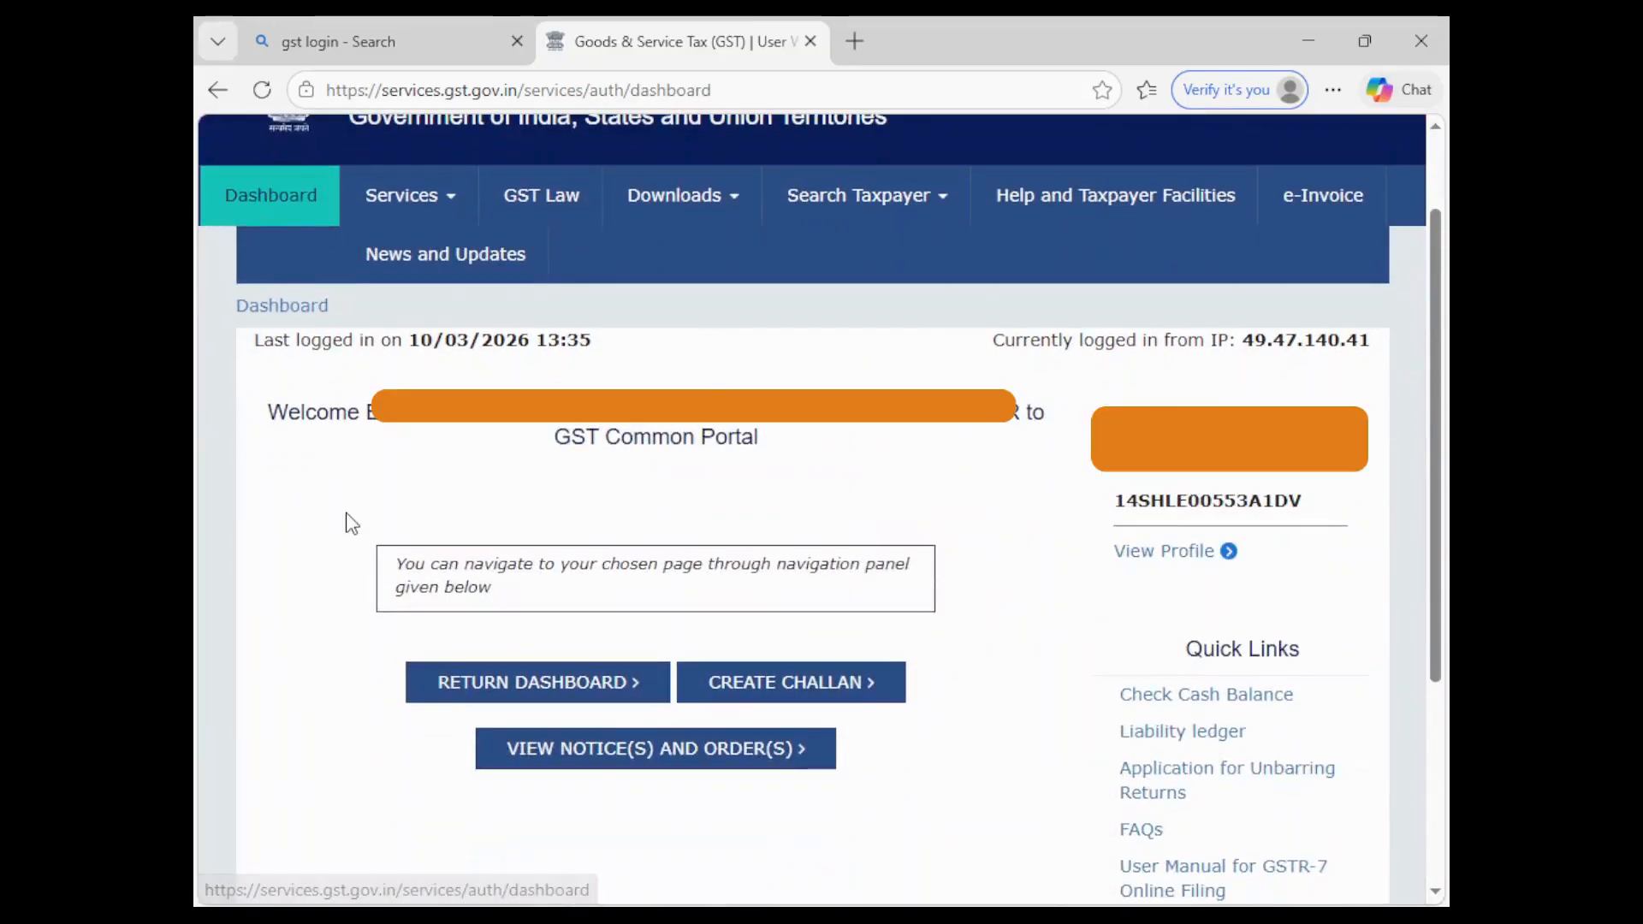
left_click(456, 689)
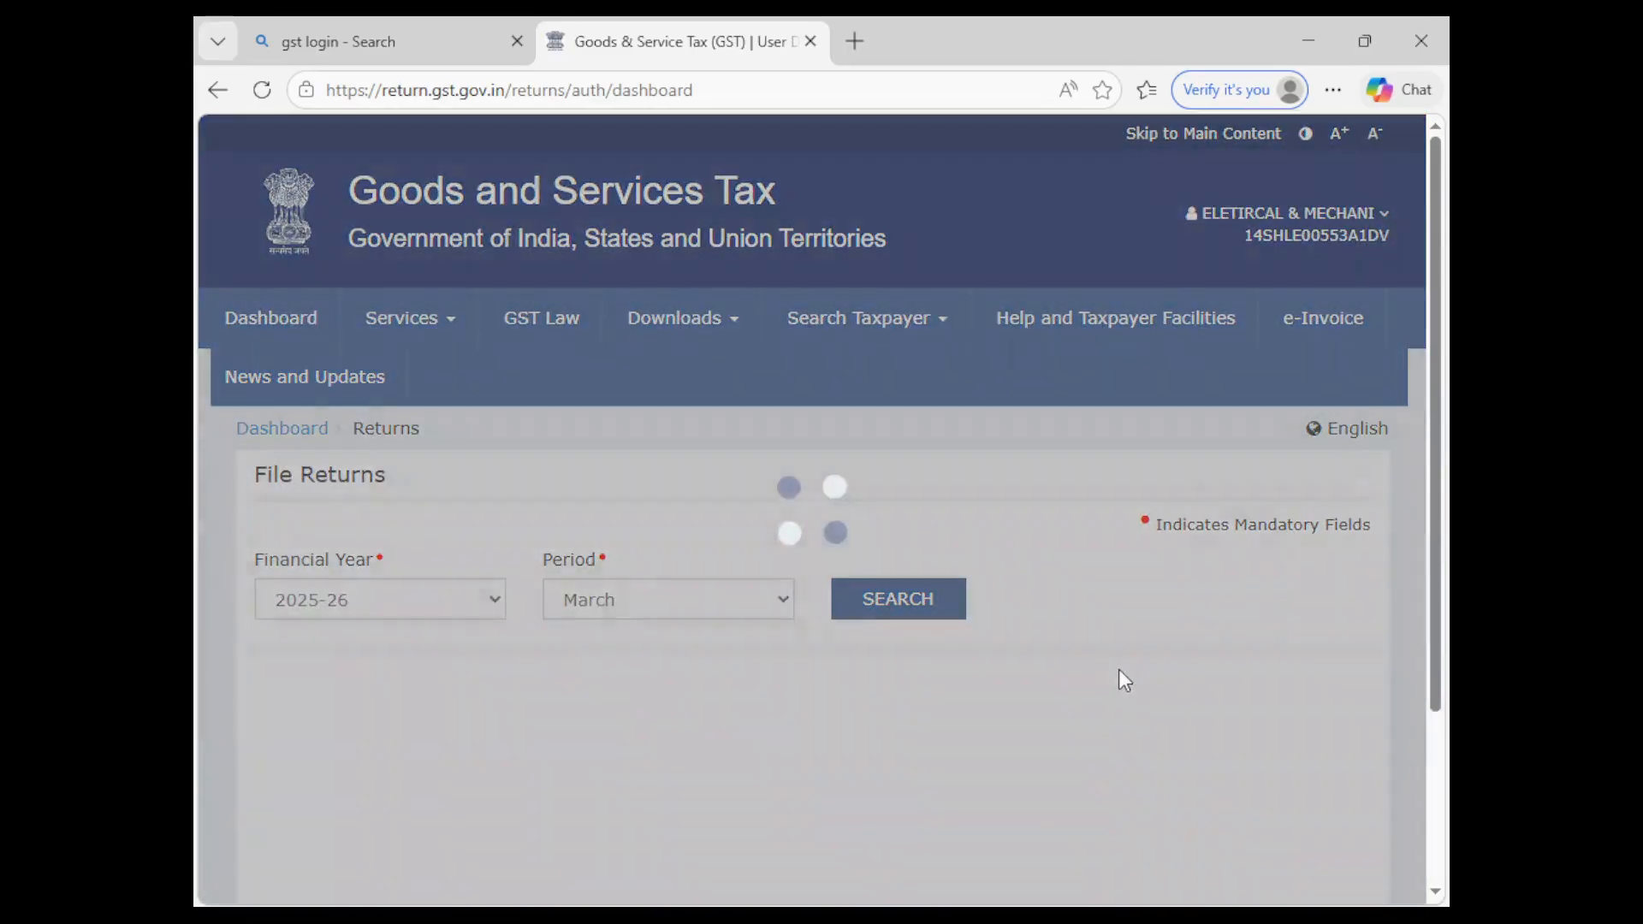
- Search returns for period February, financial year 2025-26, and bring the GSTR-7 tile into view
scroll(1124, 680, "down", 1)
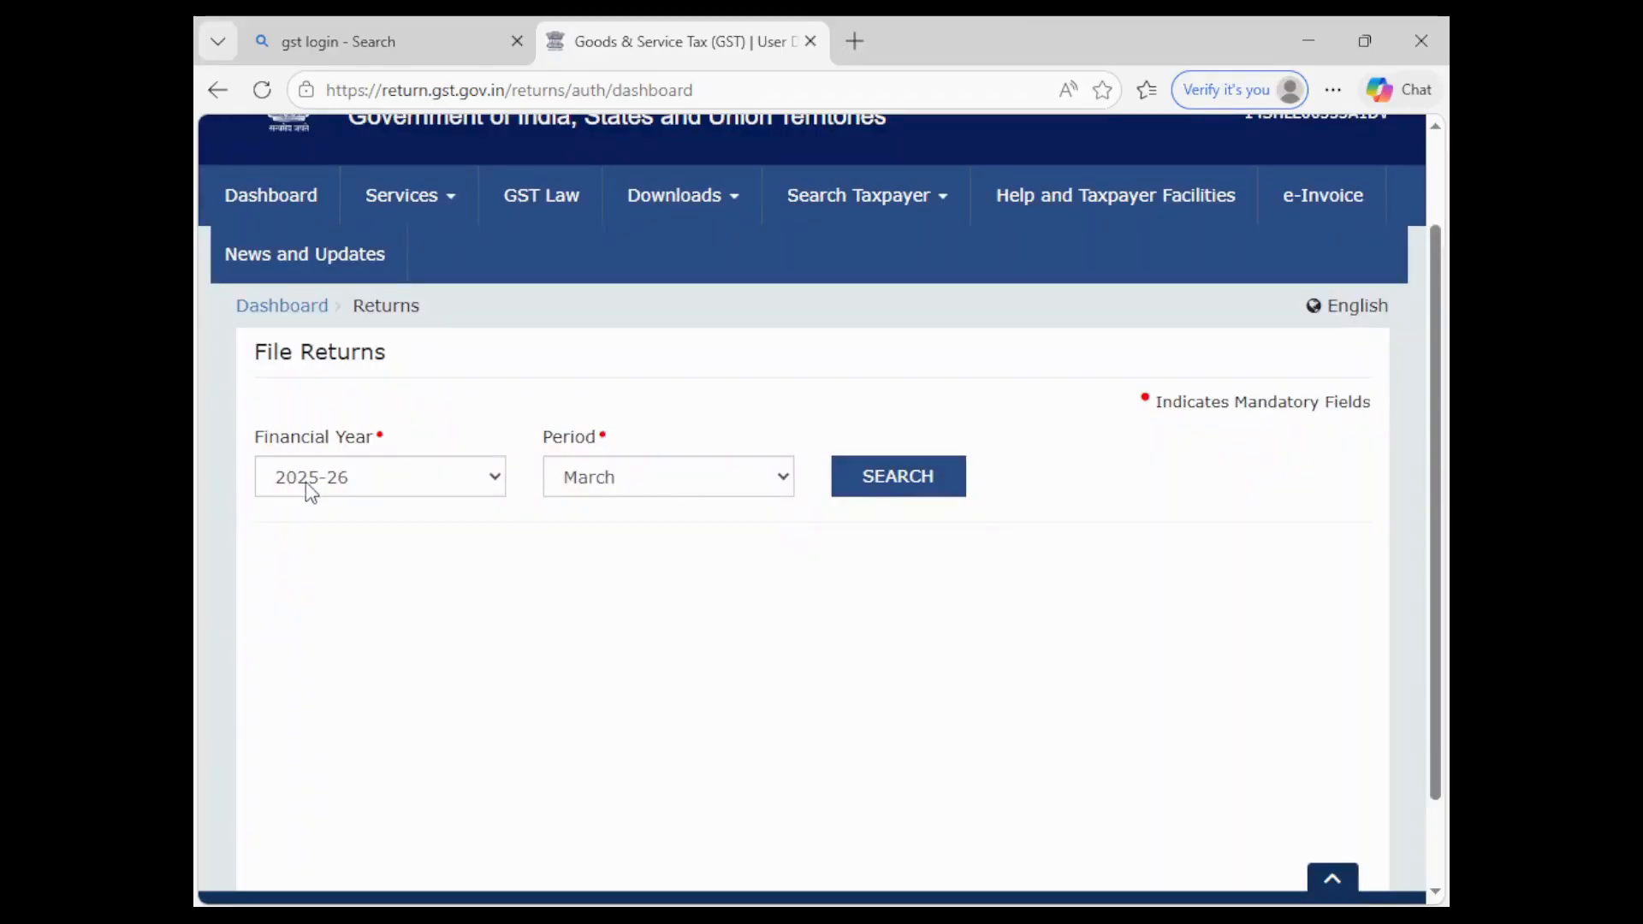
left_click(594, 490)
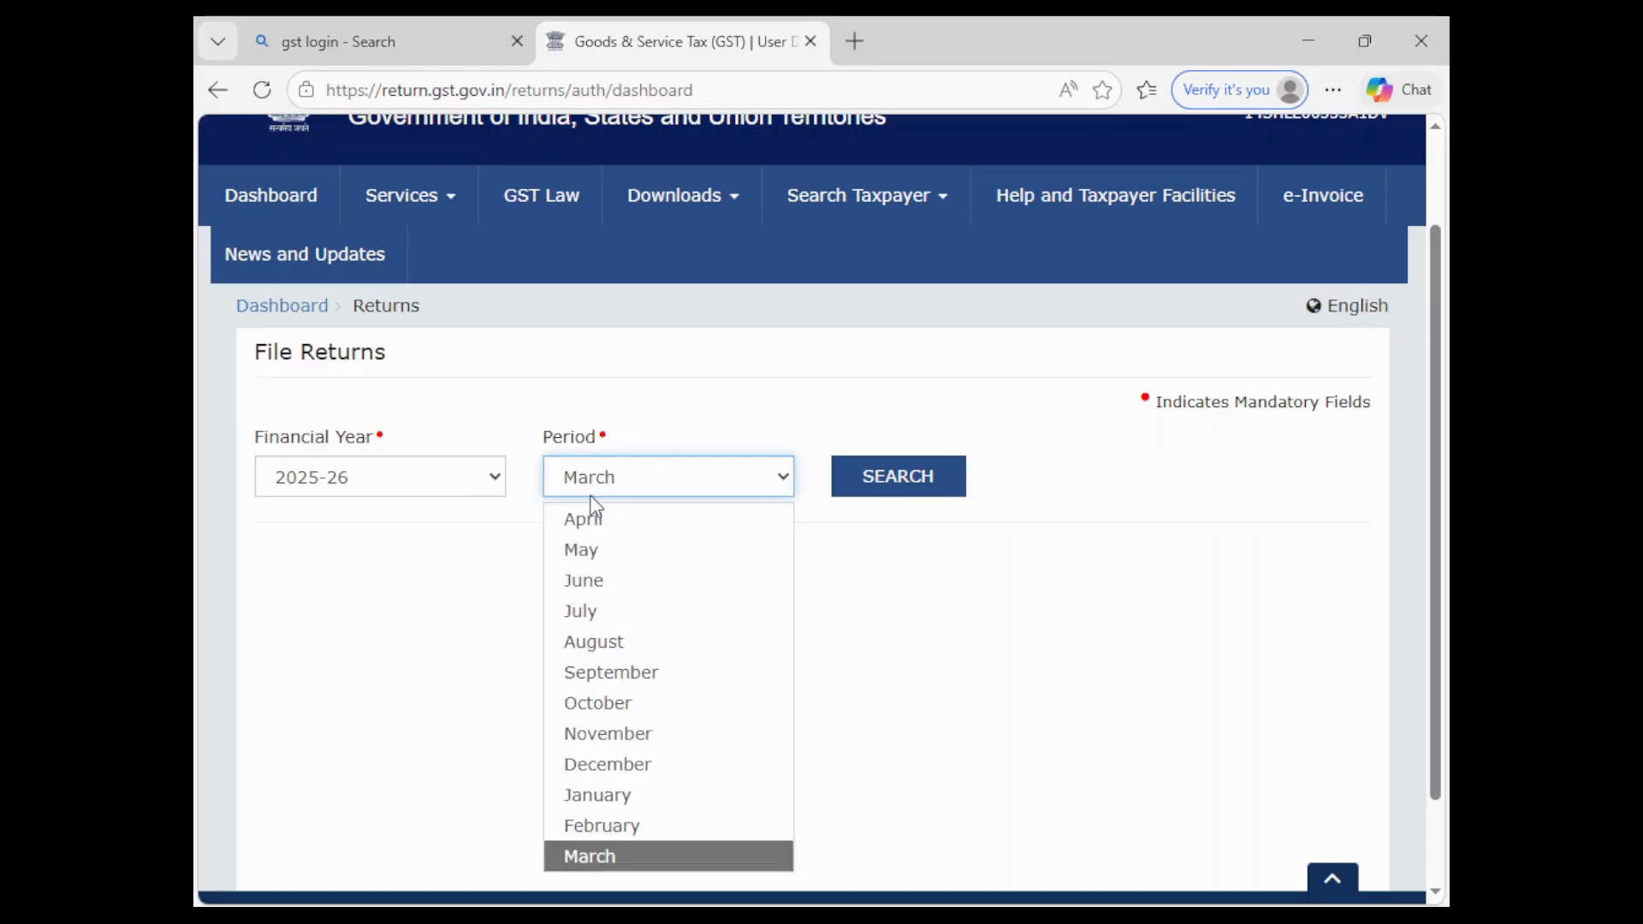
left_click(618, 825)
left_click(864, 482)
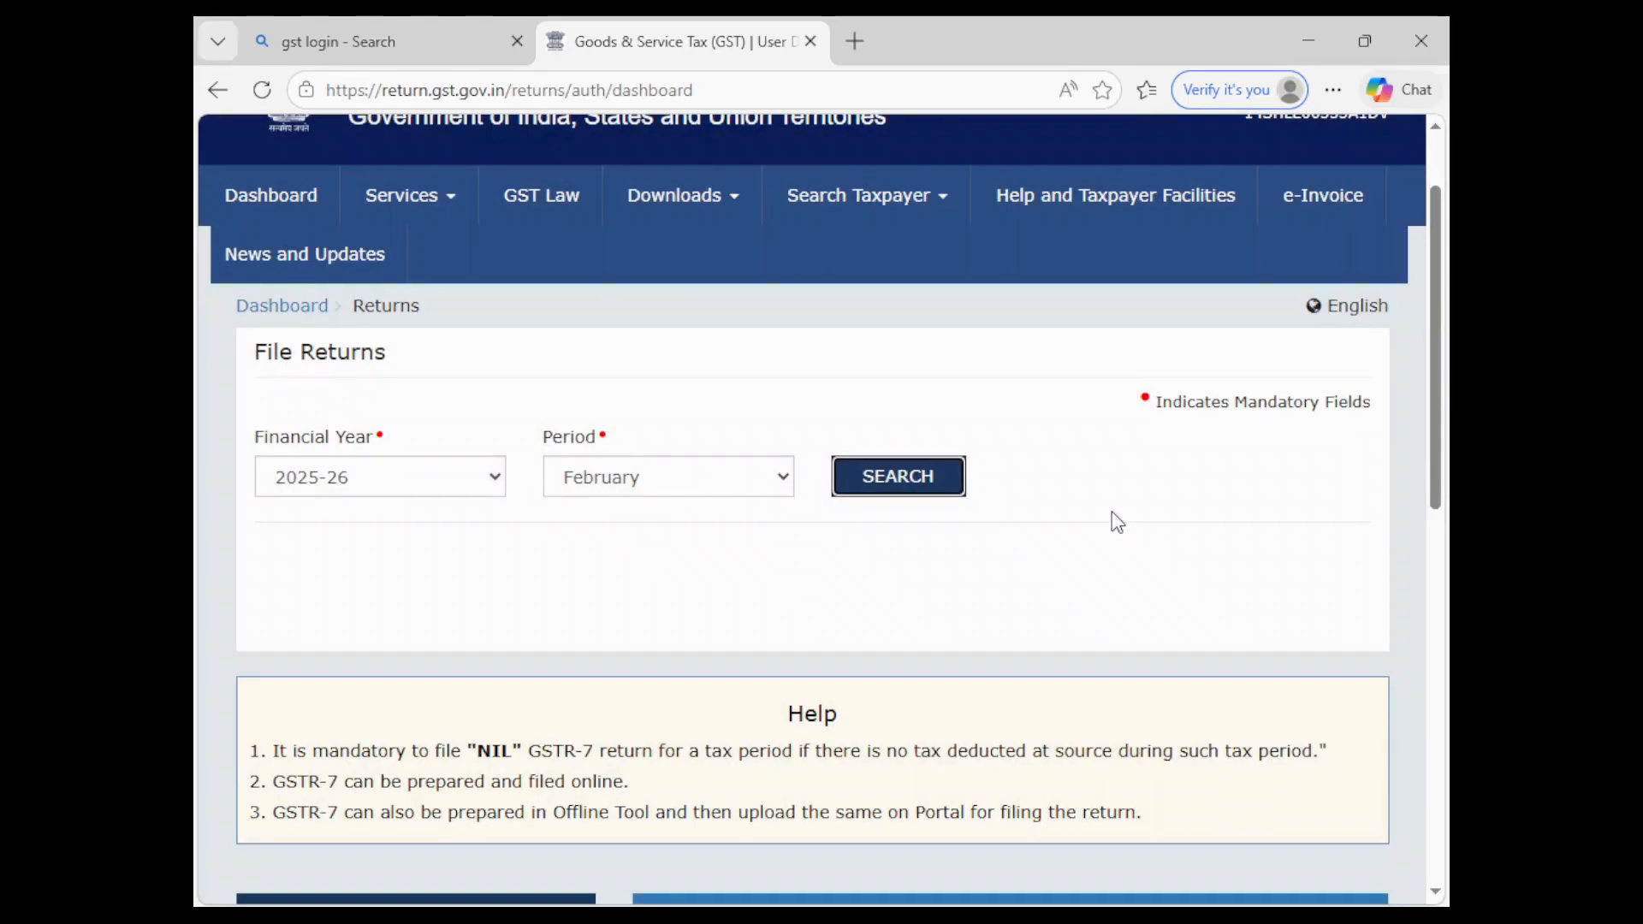
scroll(1117, 522, "down", 5)
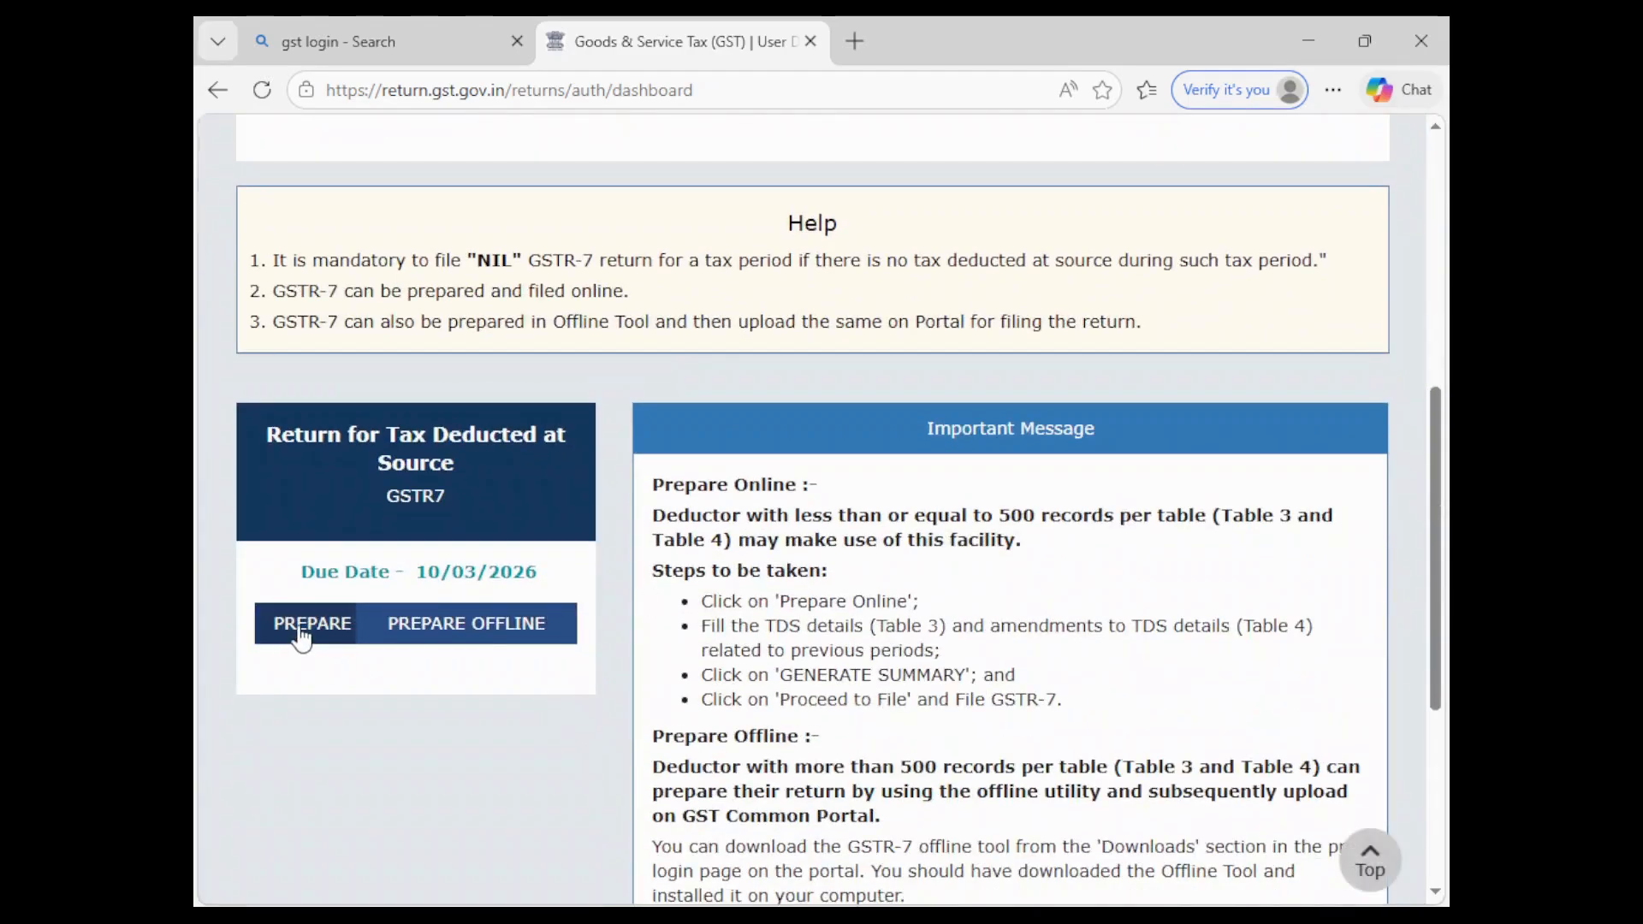
- Prepare GSTR-7 online and open Table 3, Details of the tax deducted at source
left_click(302, 631)
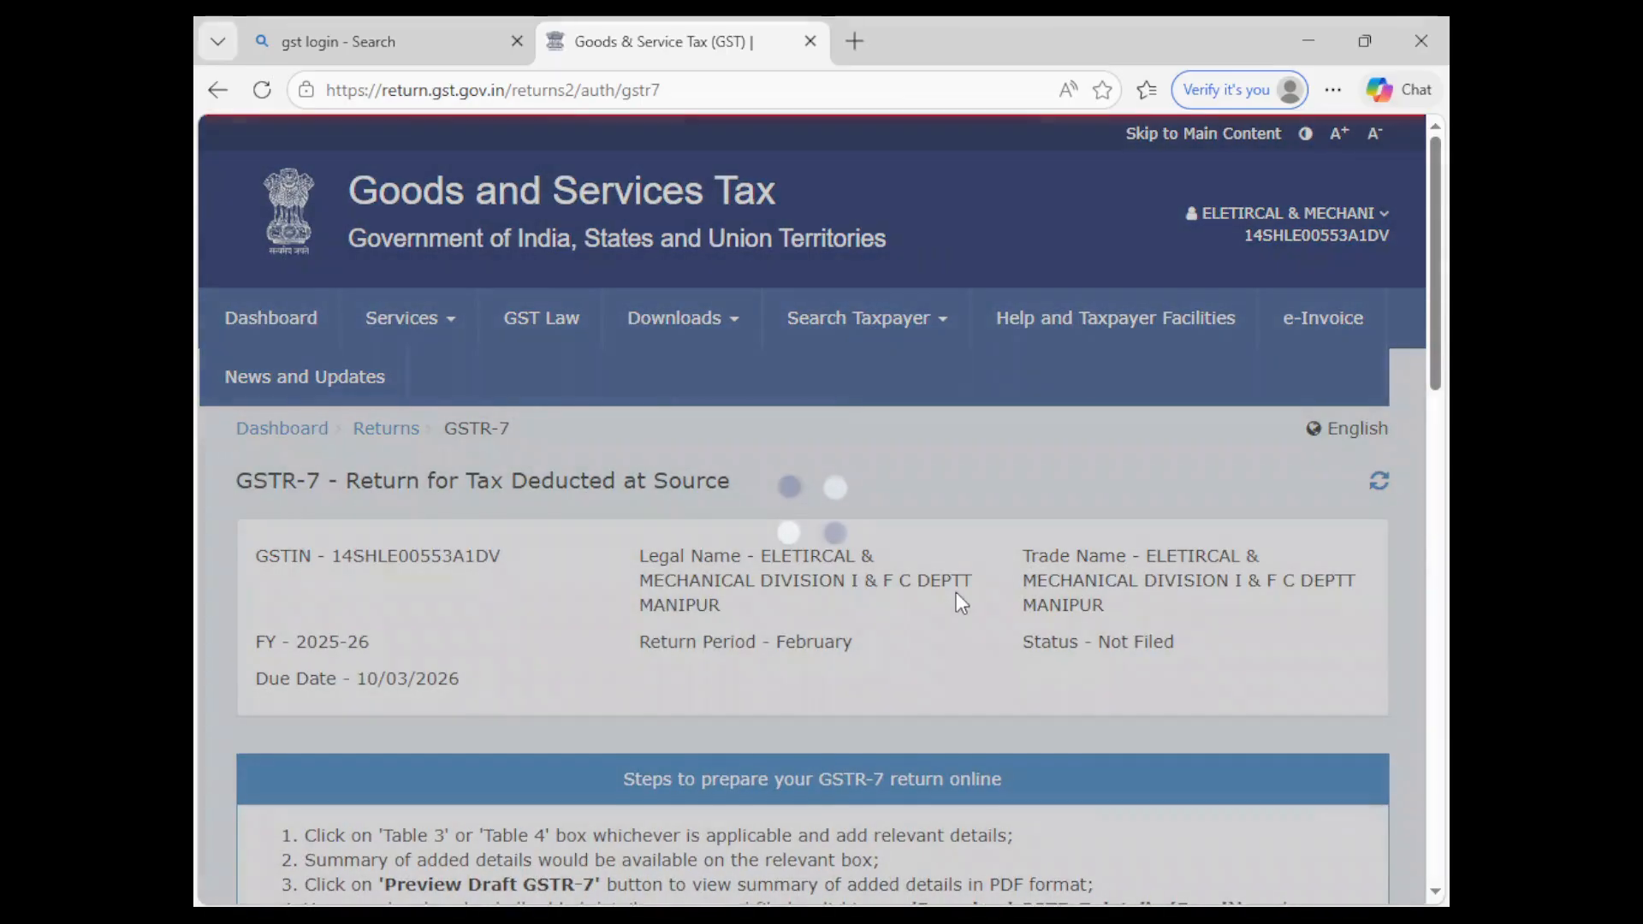
scroll(953, 593, "down", 6)
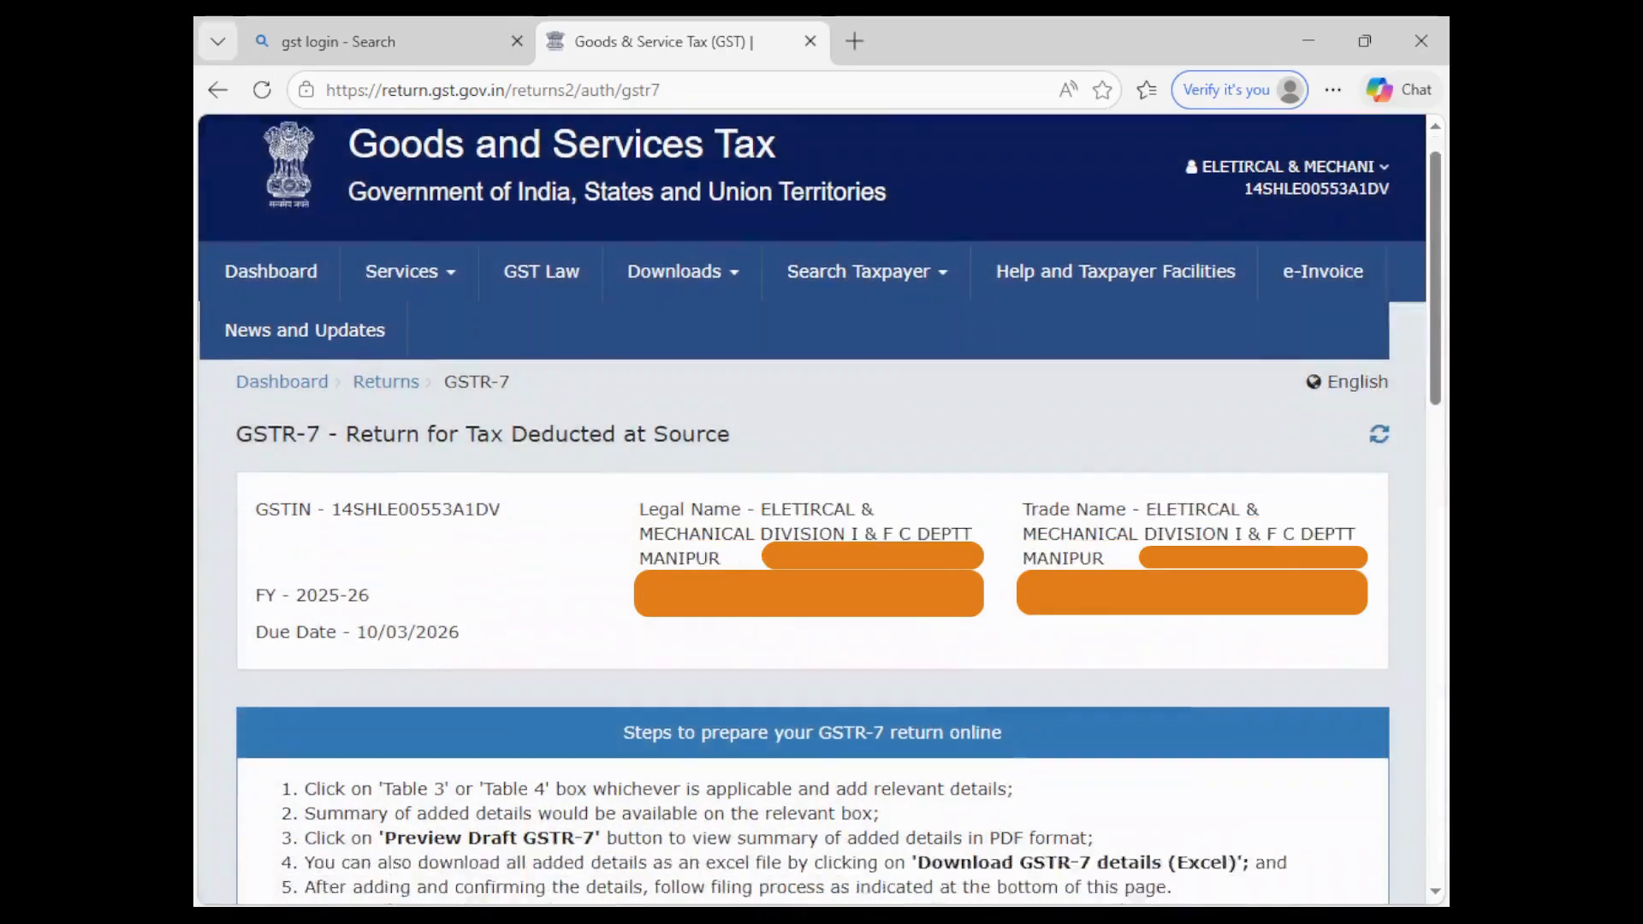
scroll(953, 592, "down", 2)
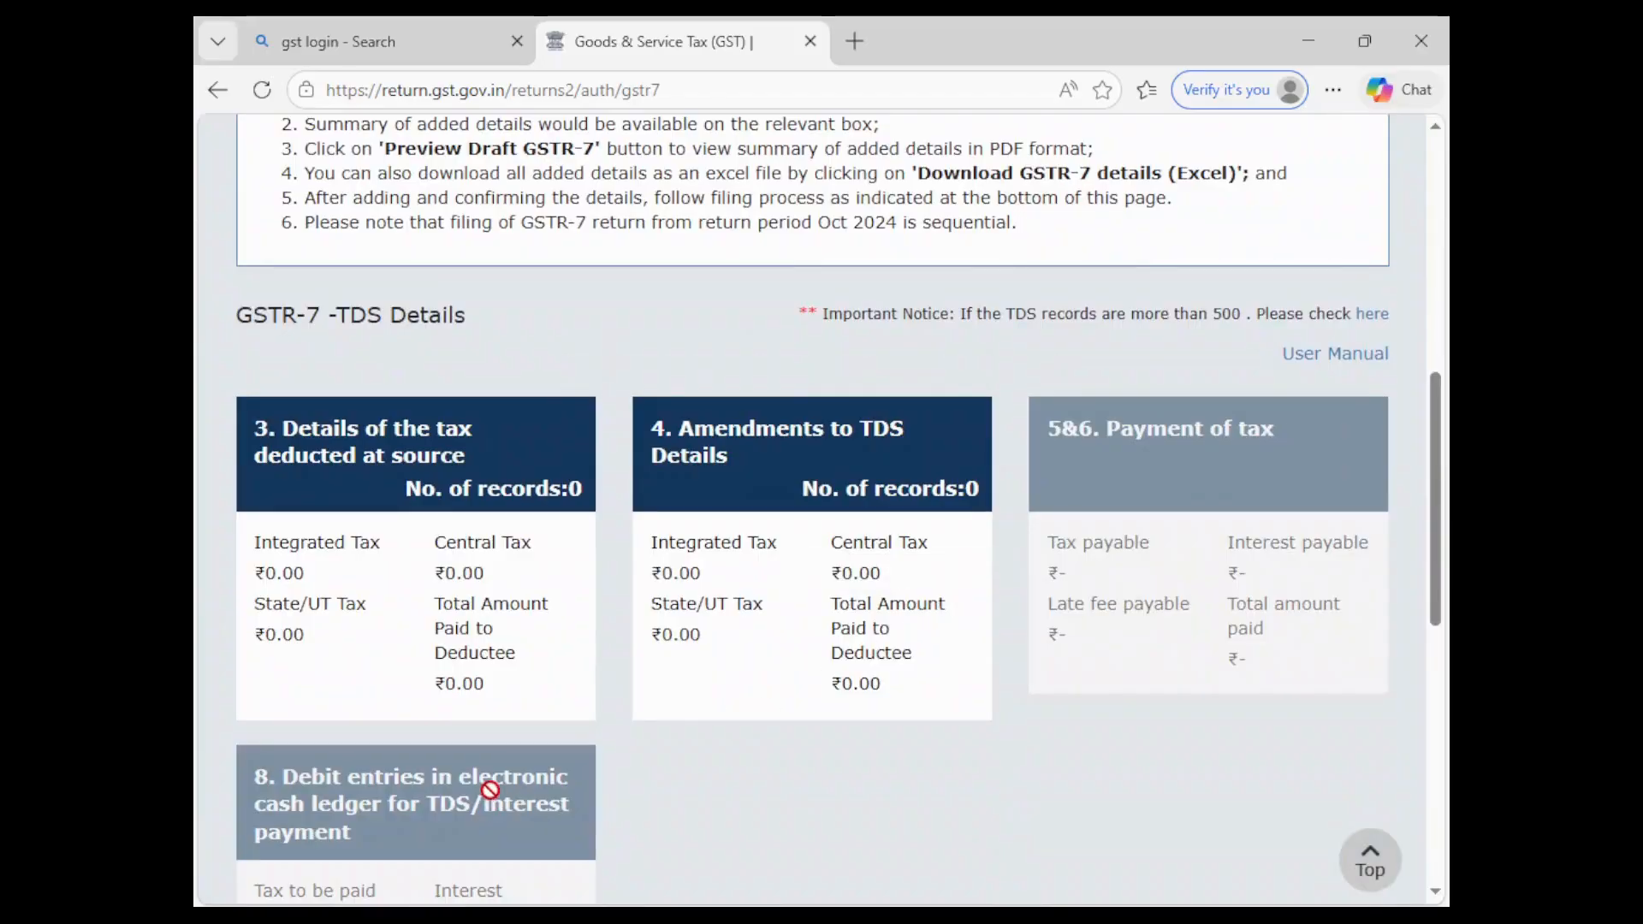
left_click(403, 582)
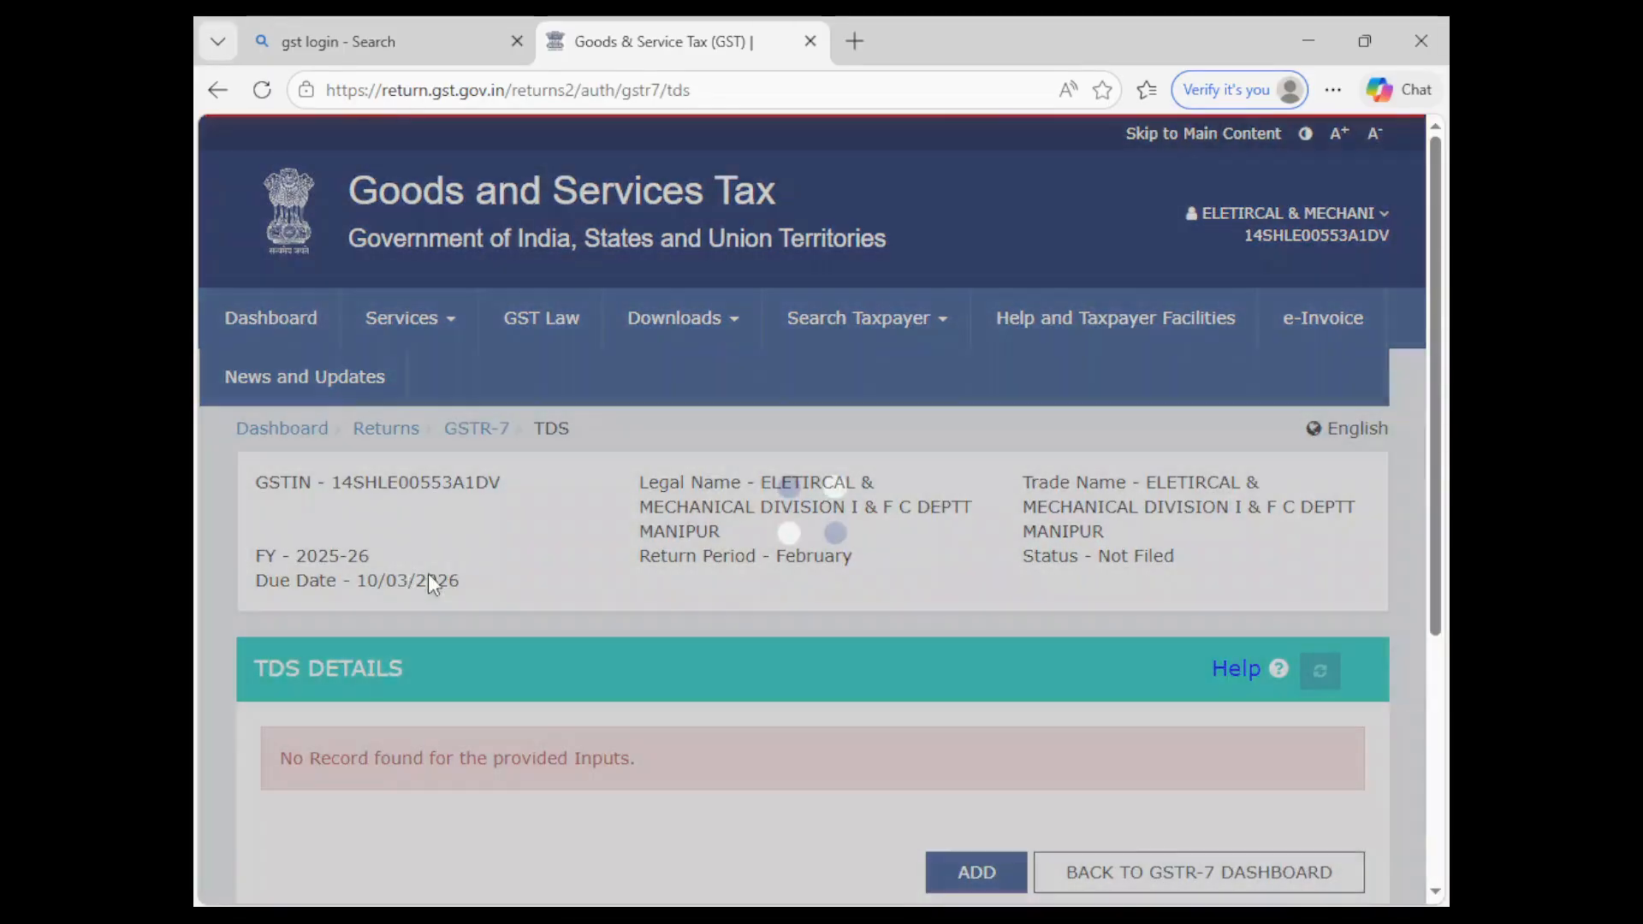
scroll(768, 560, "down", 3)
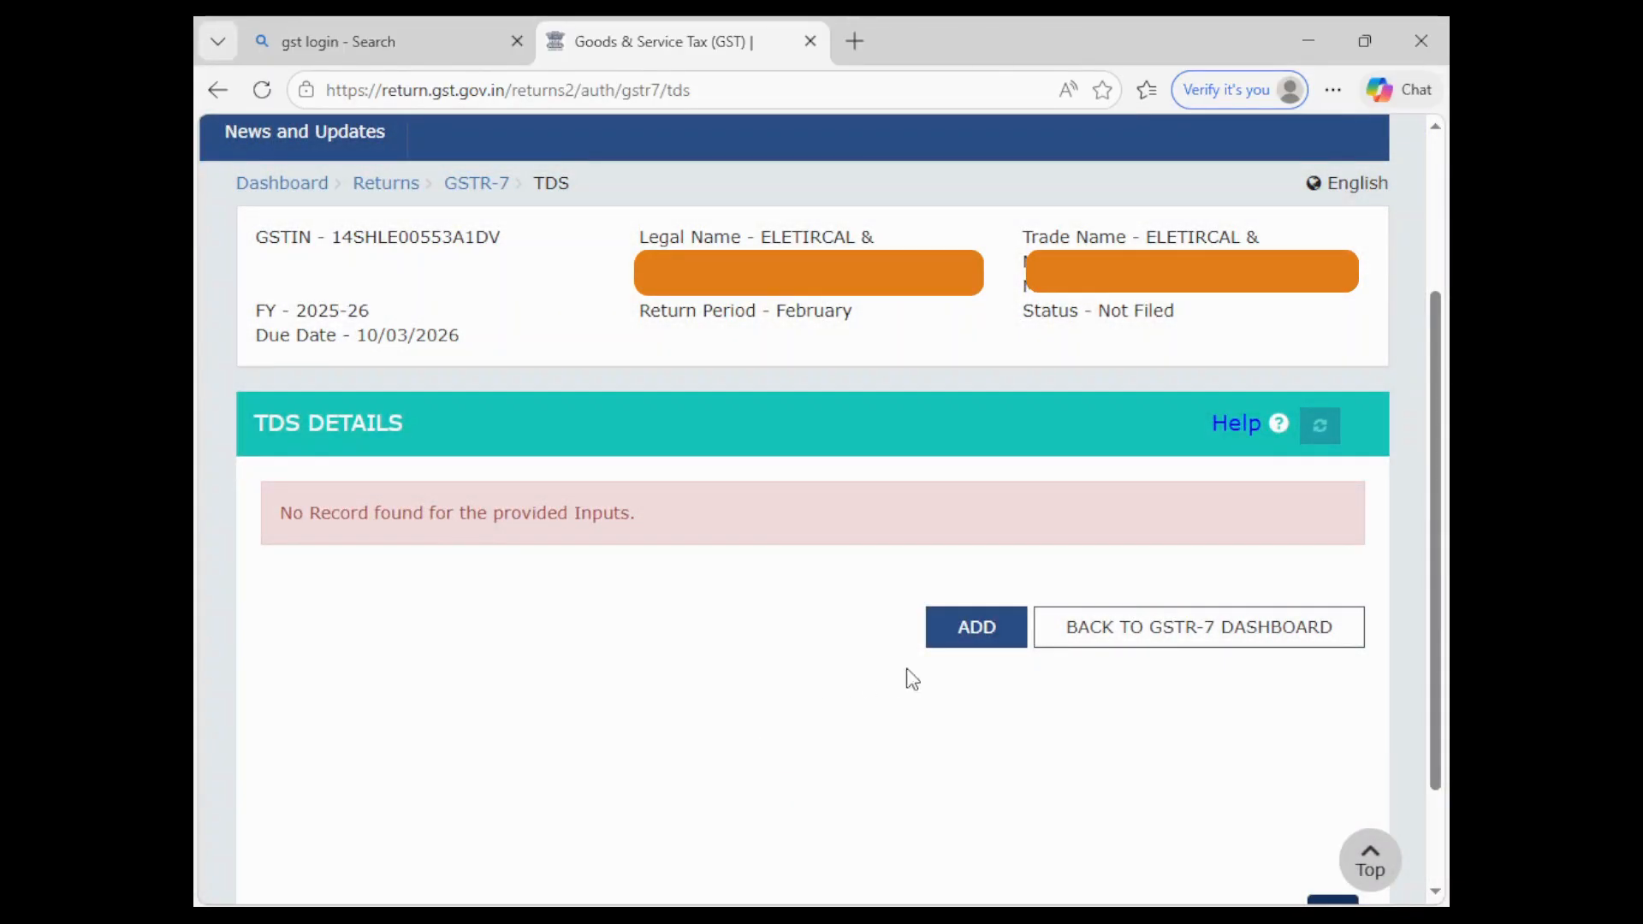
- Add a new TDS record with the deductee's GSTIN, invoice number 1 and date 02/02/2026
left_click(982, 640)
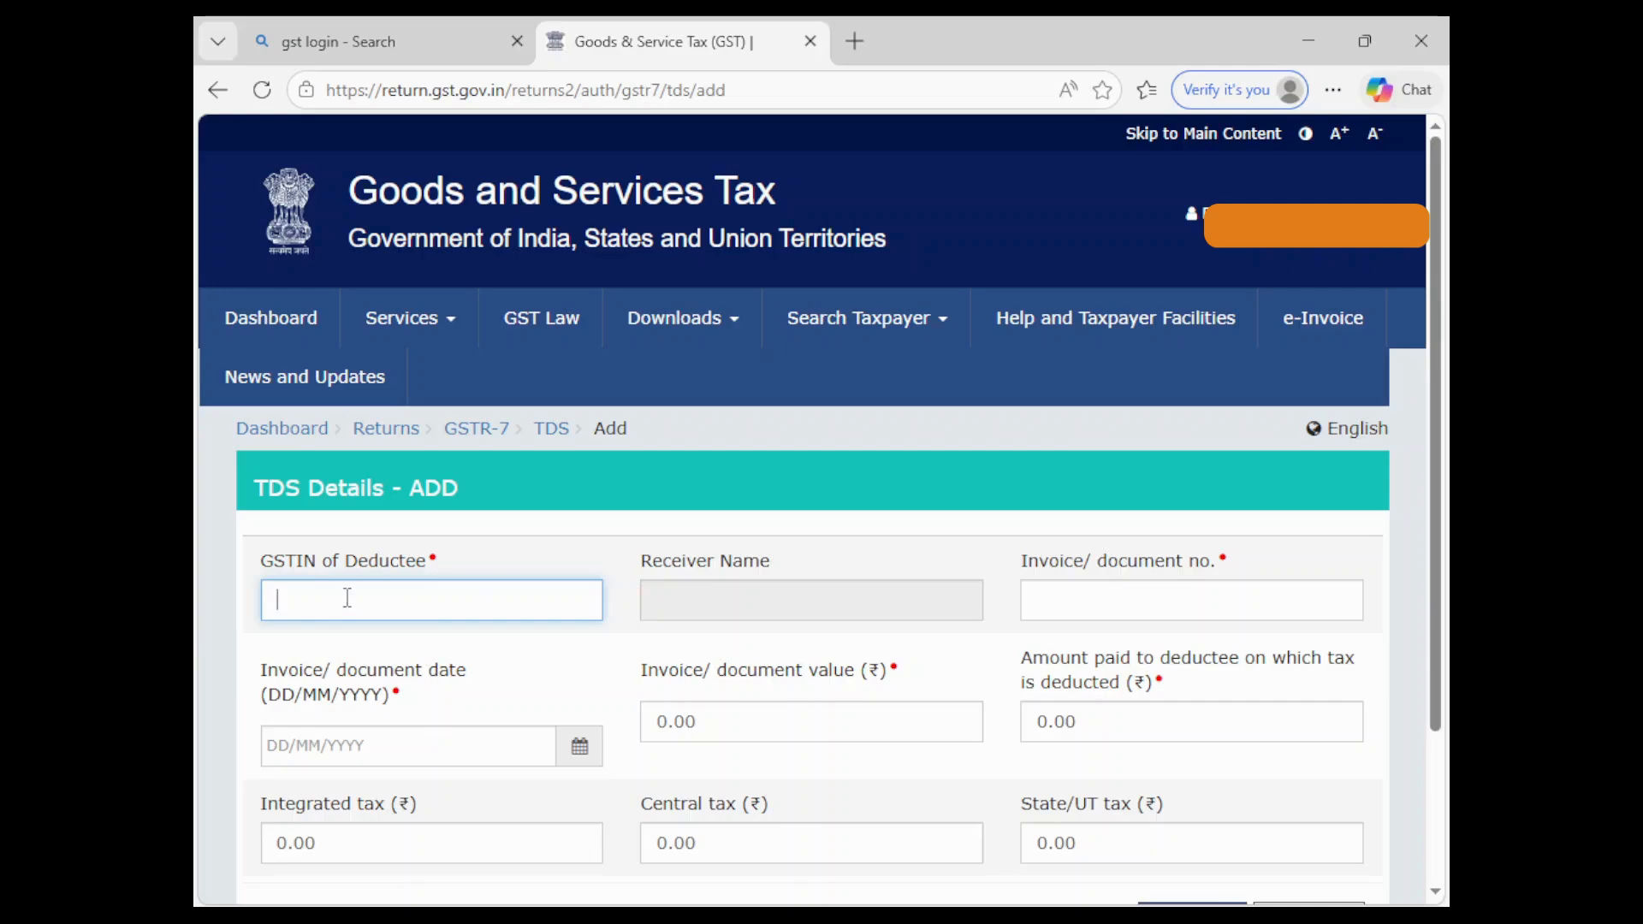
left_click(519, 660)
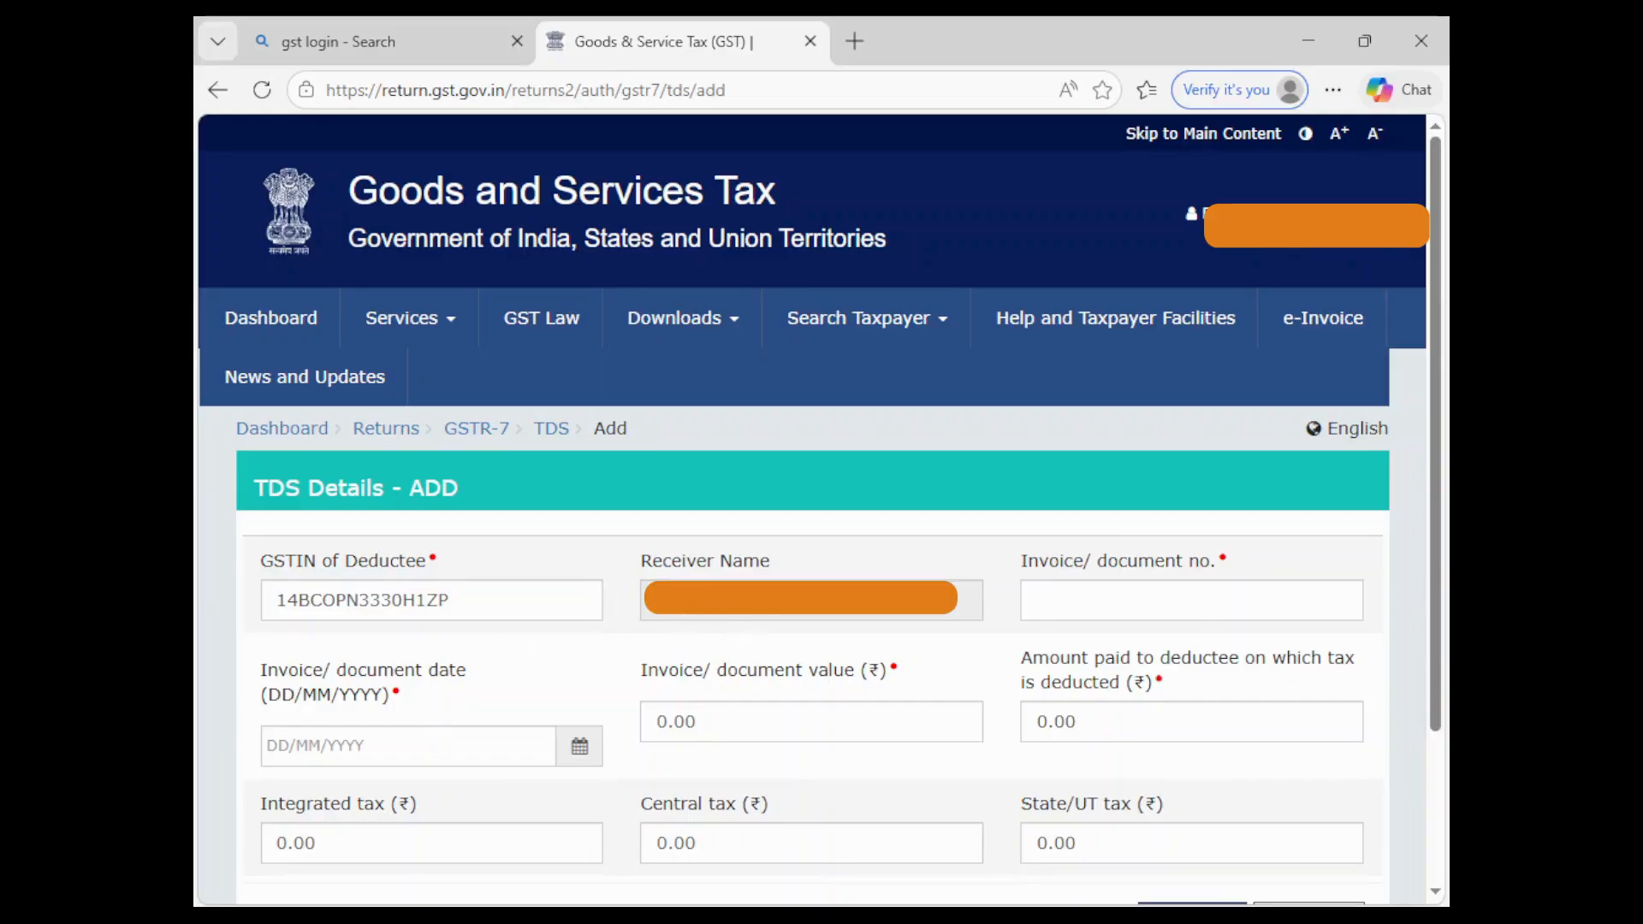
left_click(1073, 595)
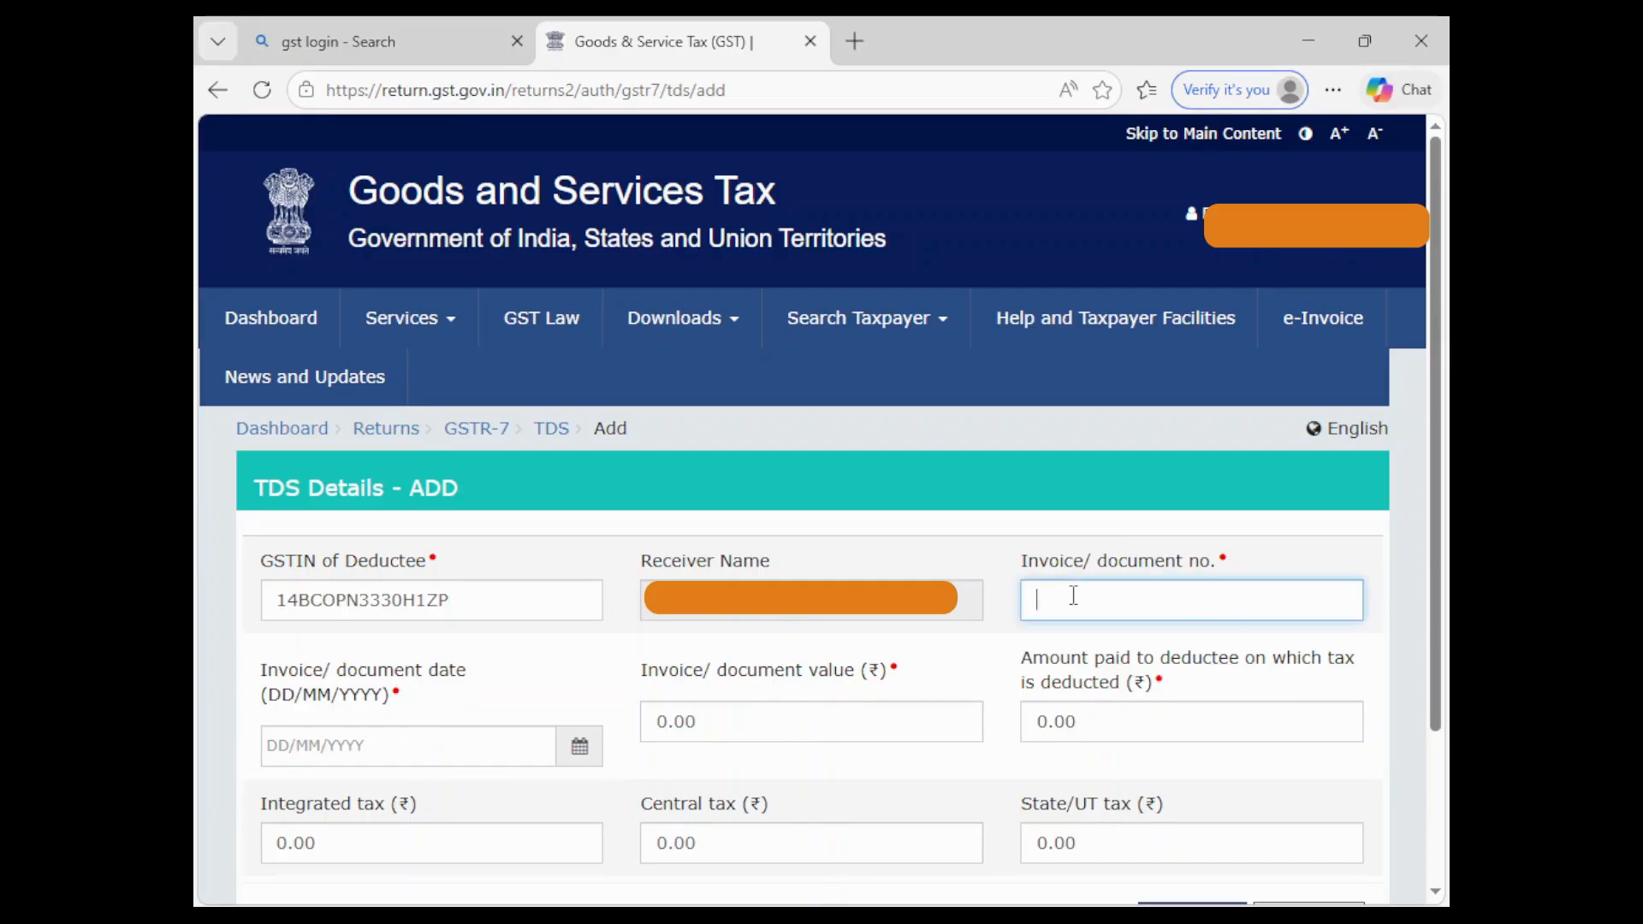
type("1")
left_click(577, 750)
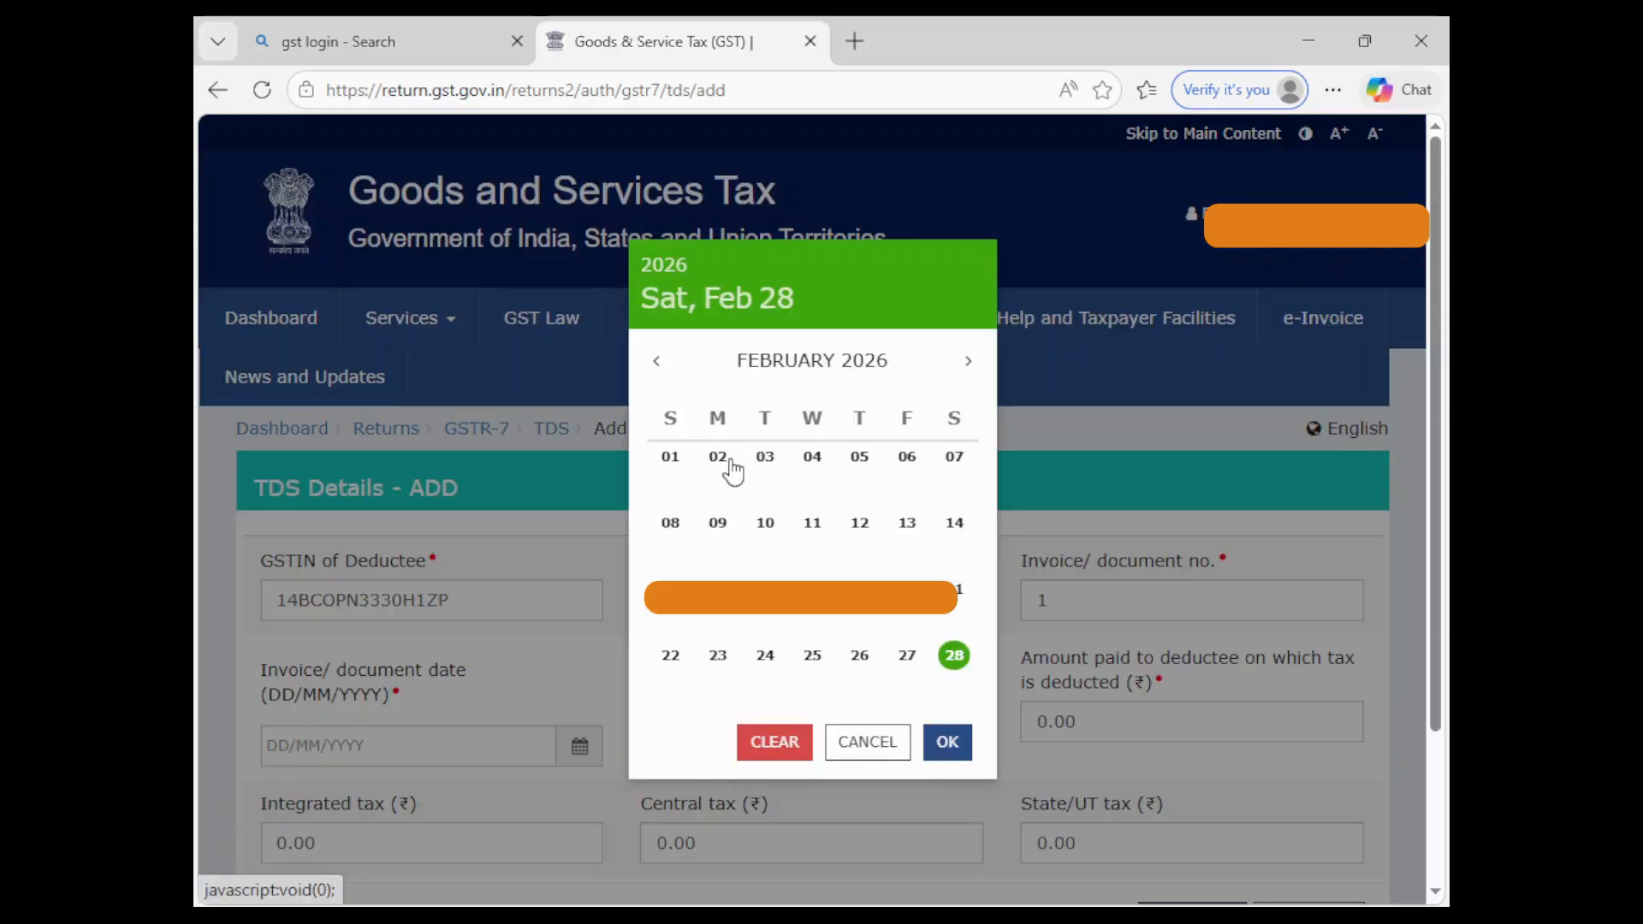
left_click(719, 457)
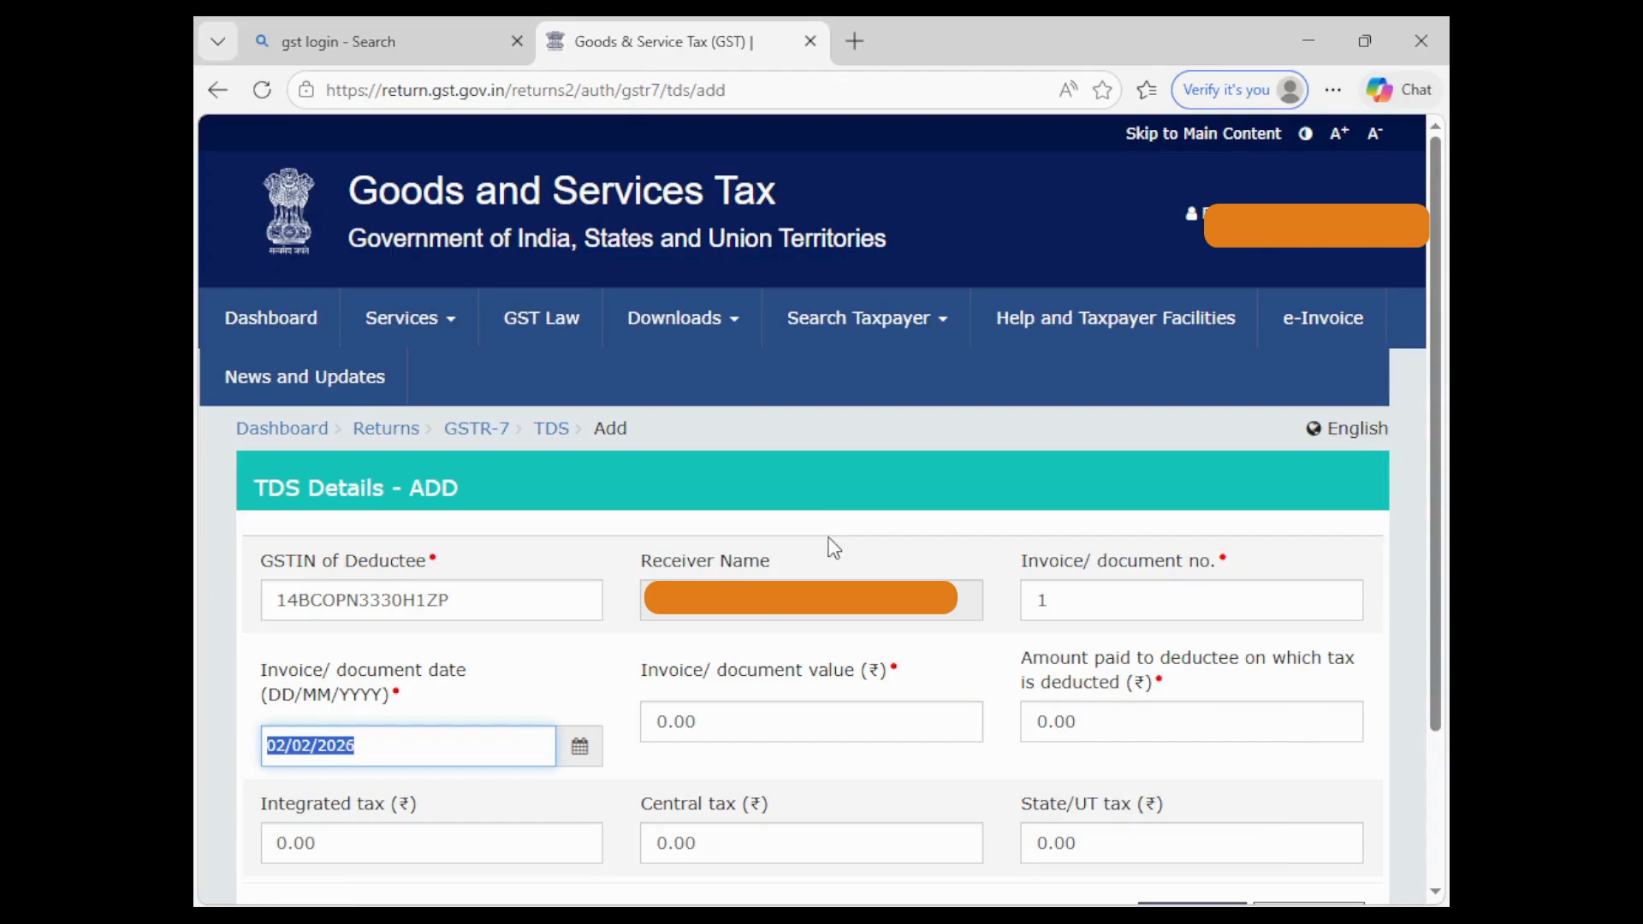
left_click(773, 723)
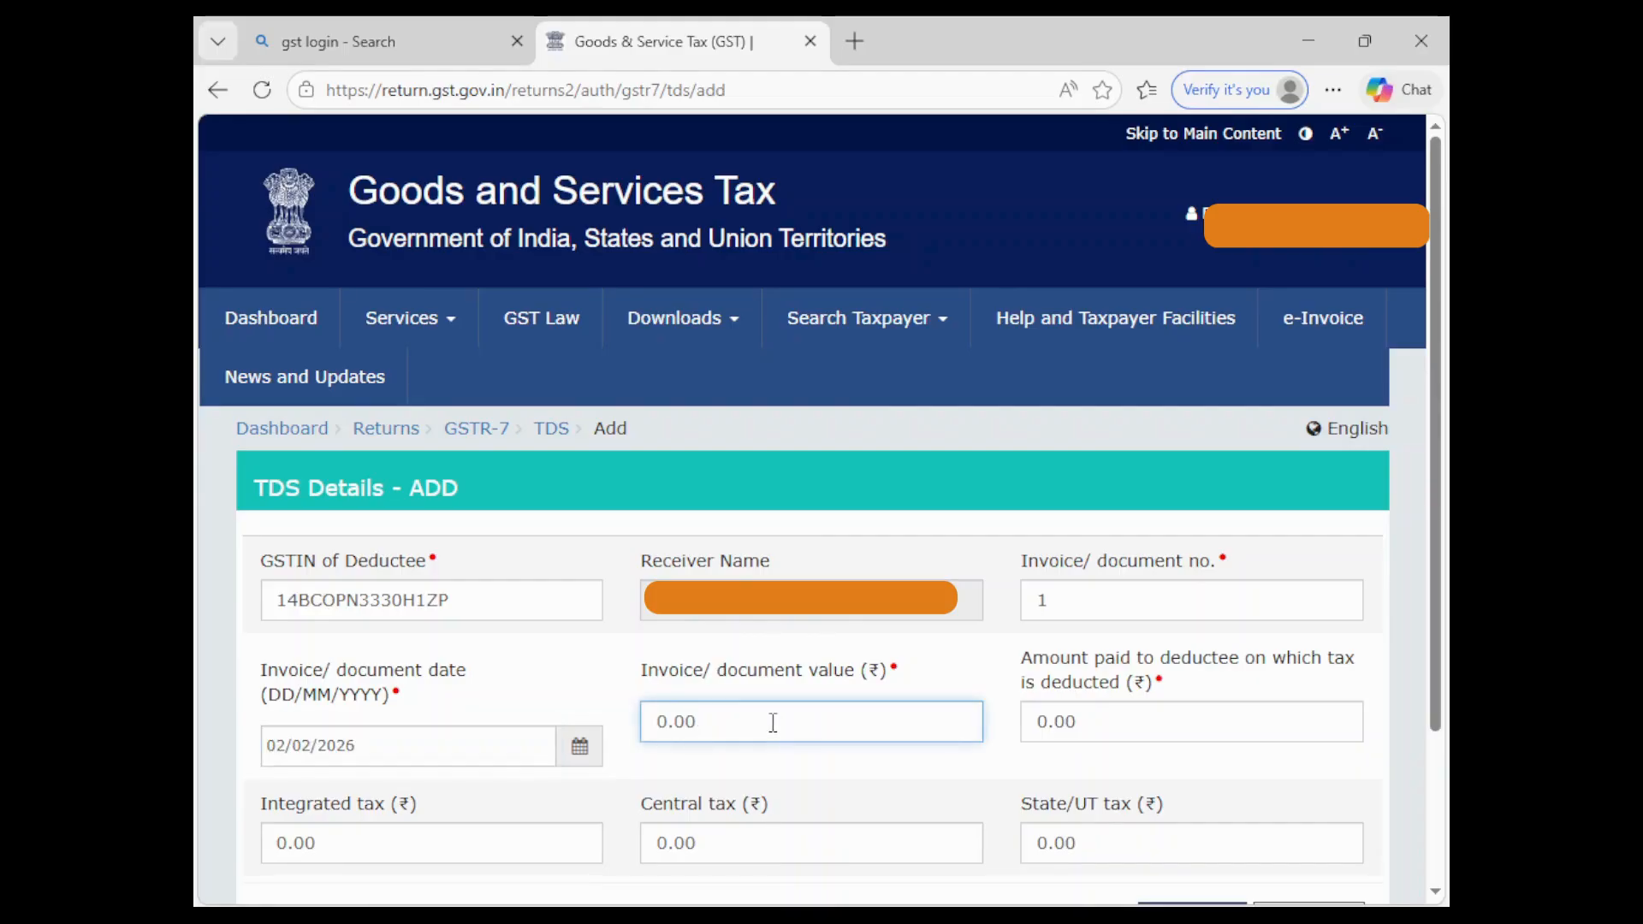
- Enter invoice value 2,00,59,622.00 and amount paid to deductee 1,95,53,917.00
double_click(774, 723)
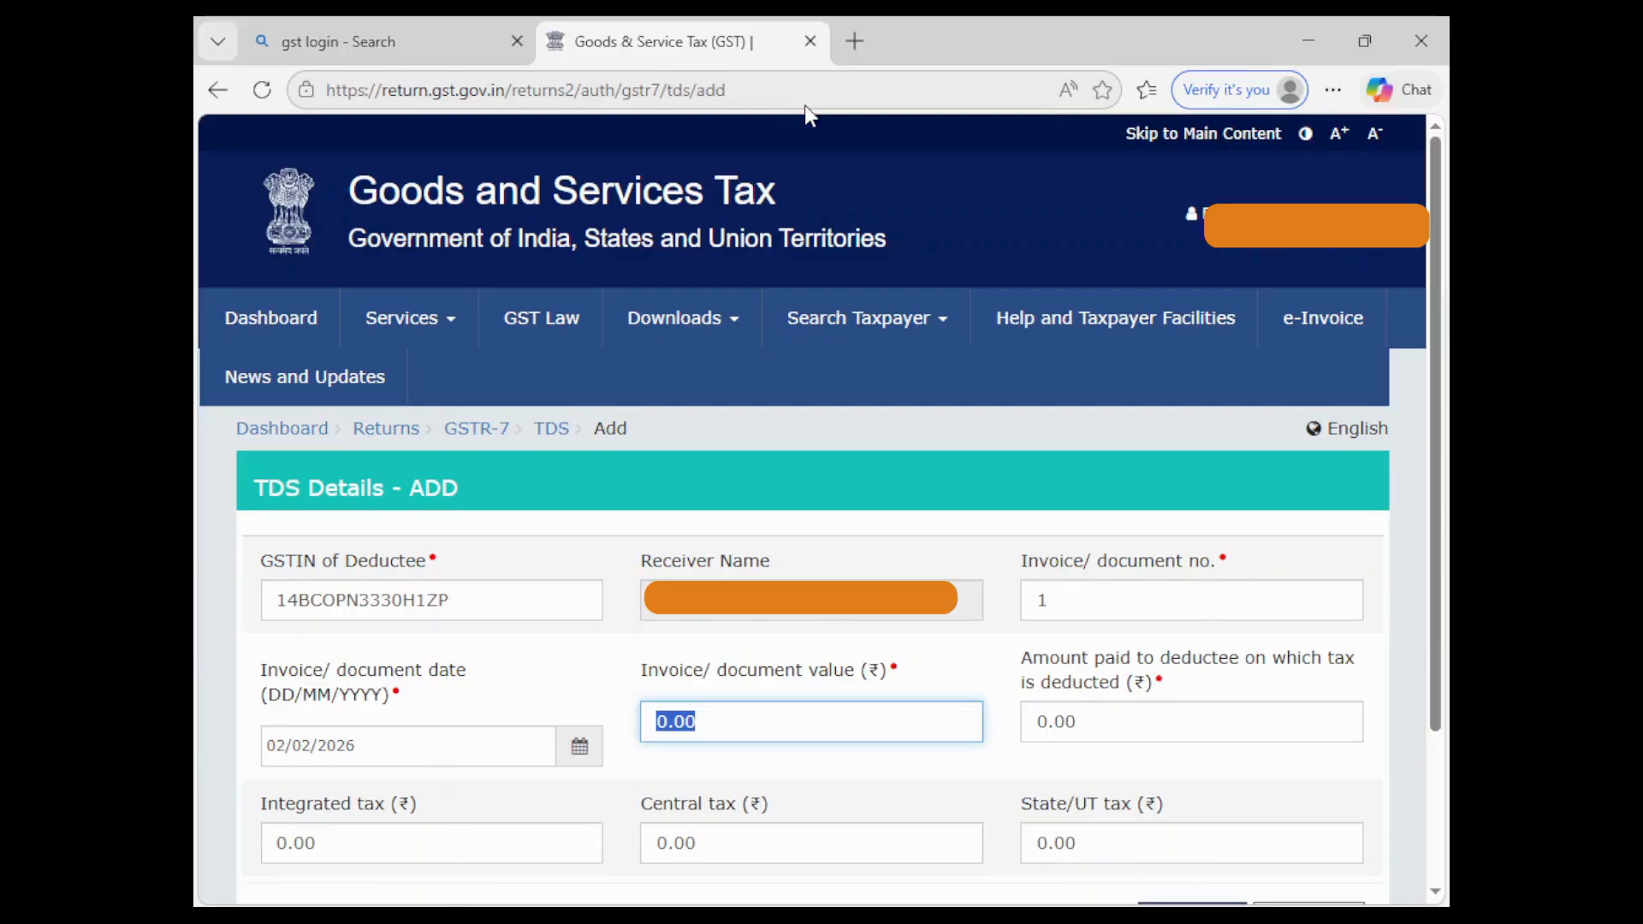
type("20059622")
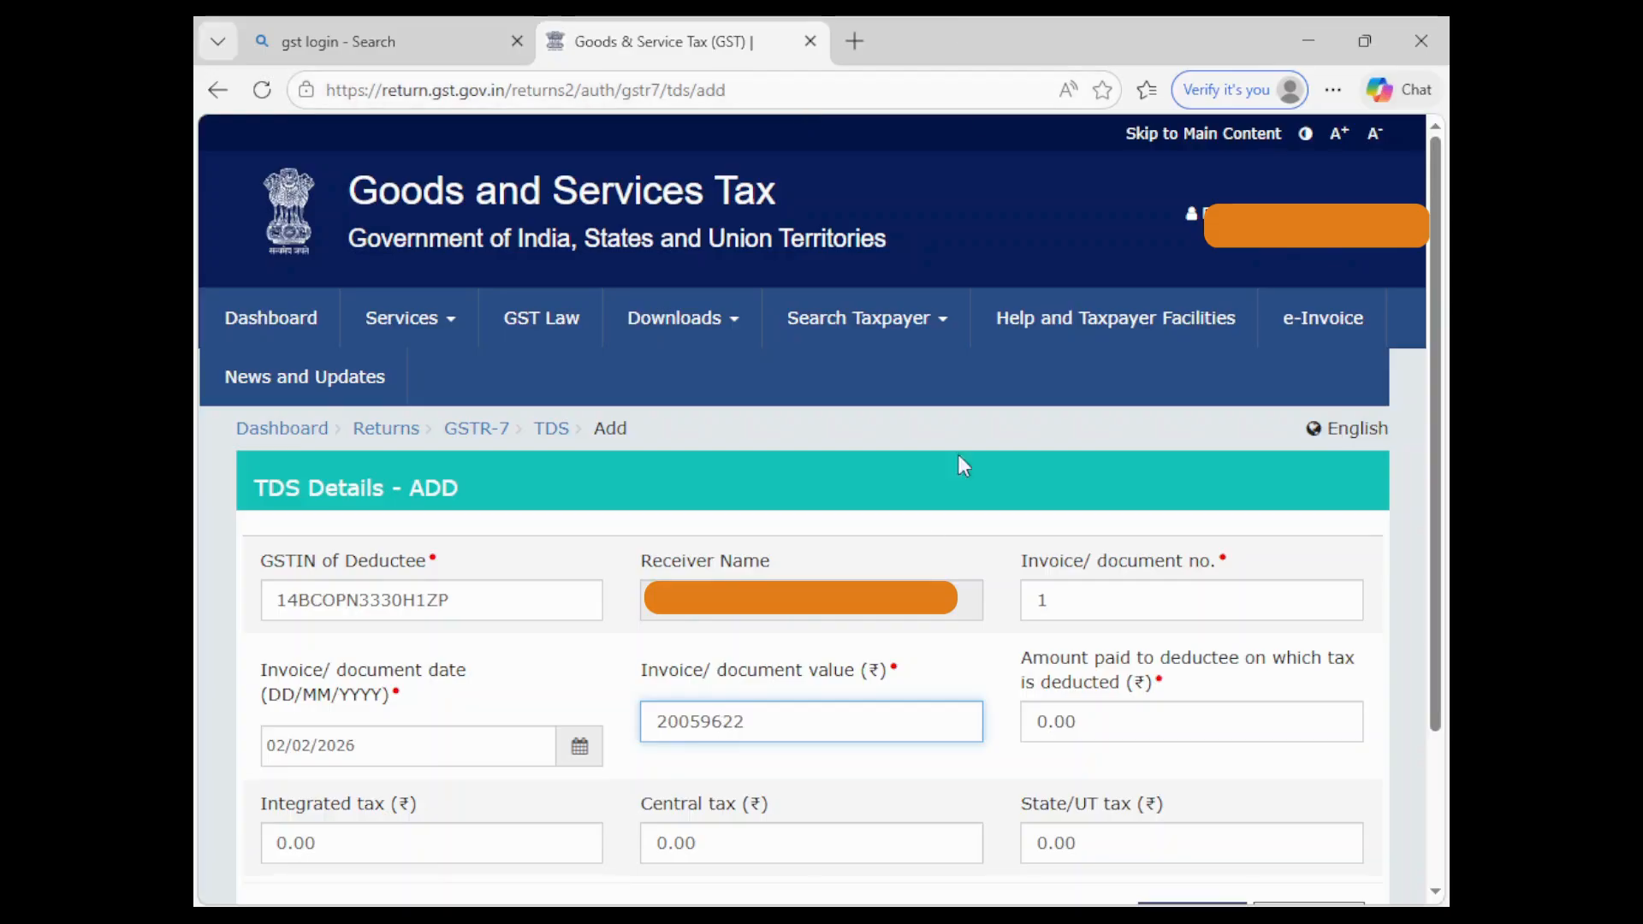
left_click(863, 756)
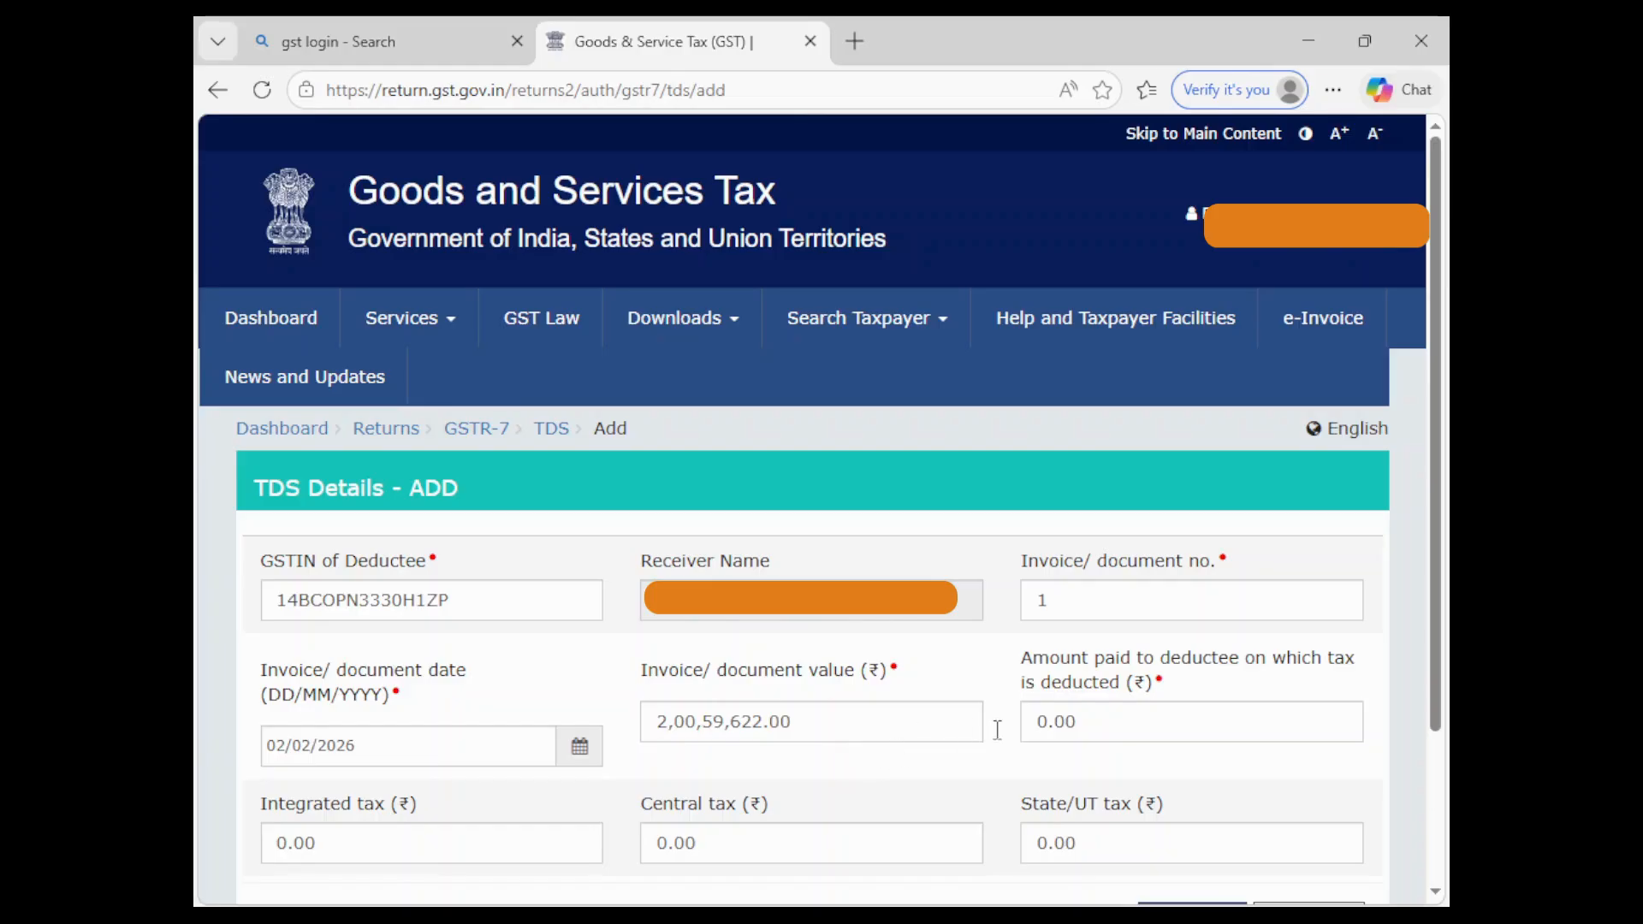
left_click(1125, 721)
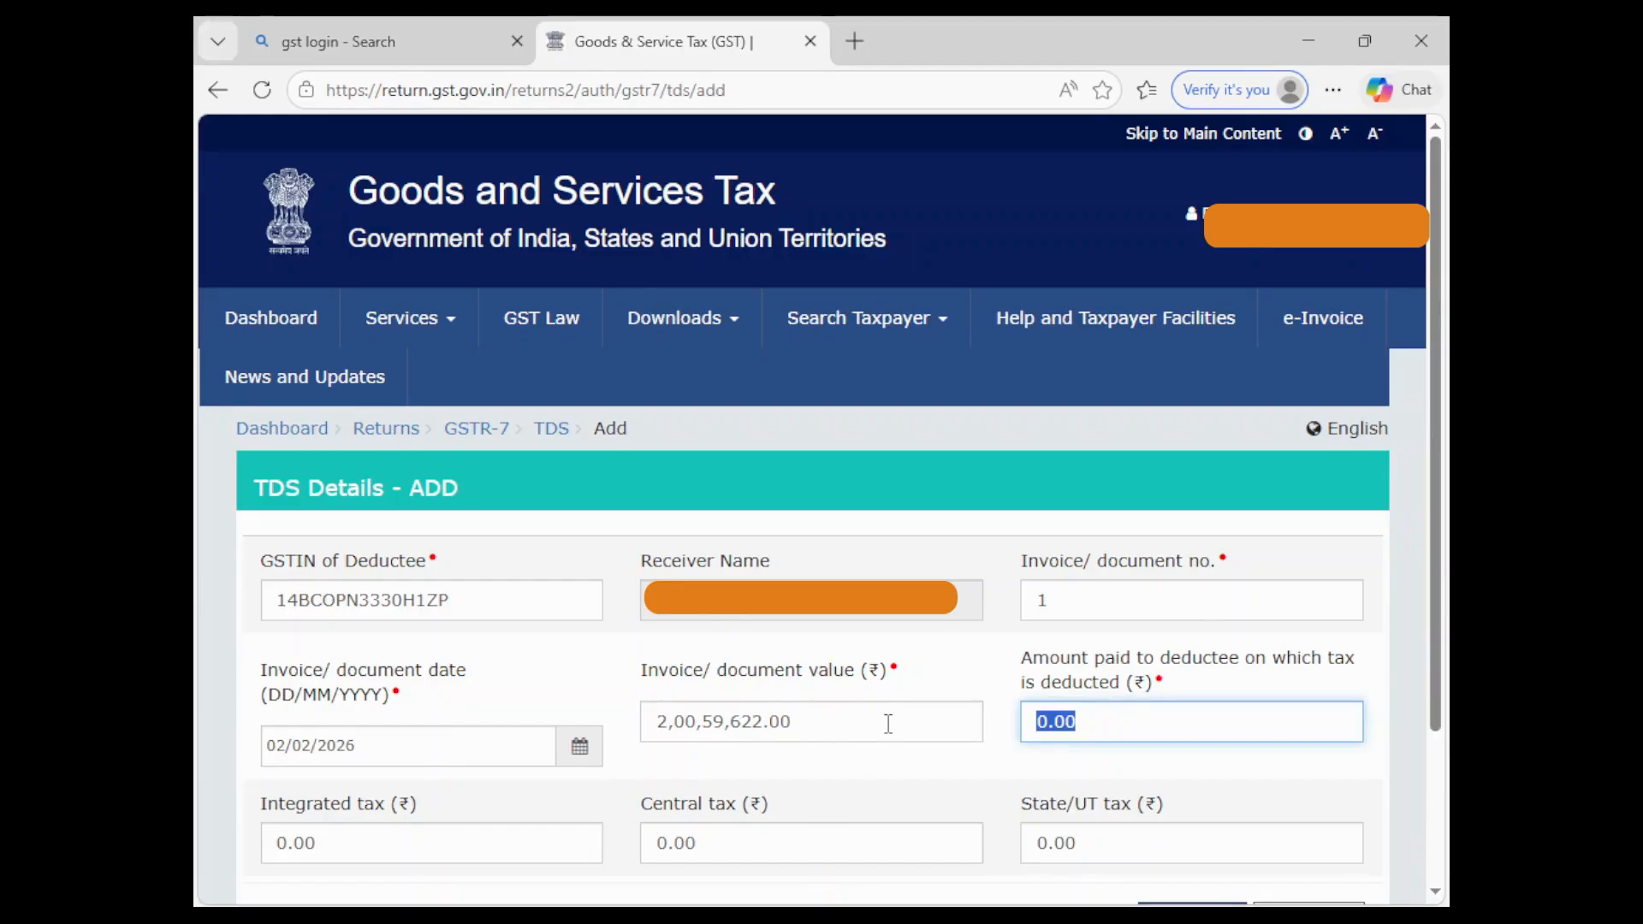
type("1,95,")
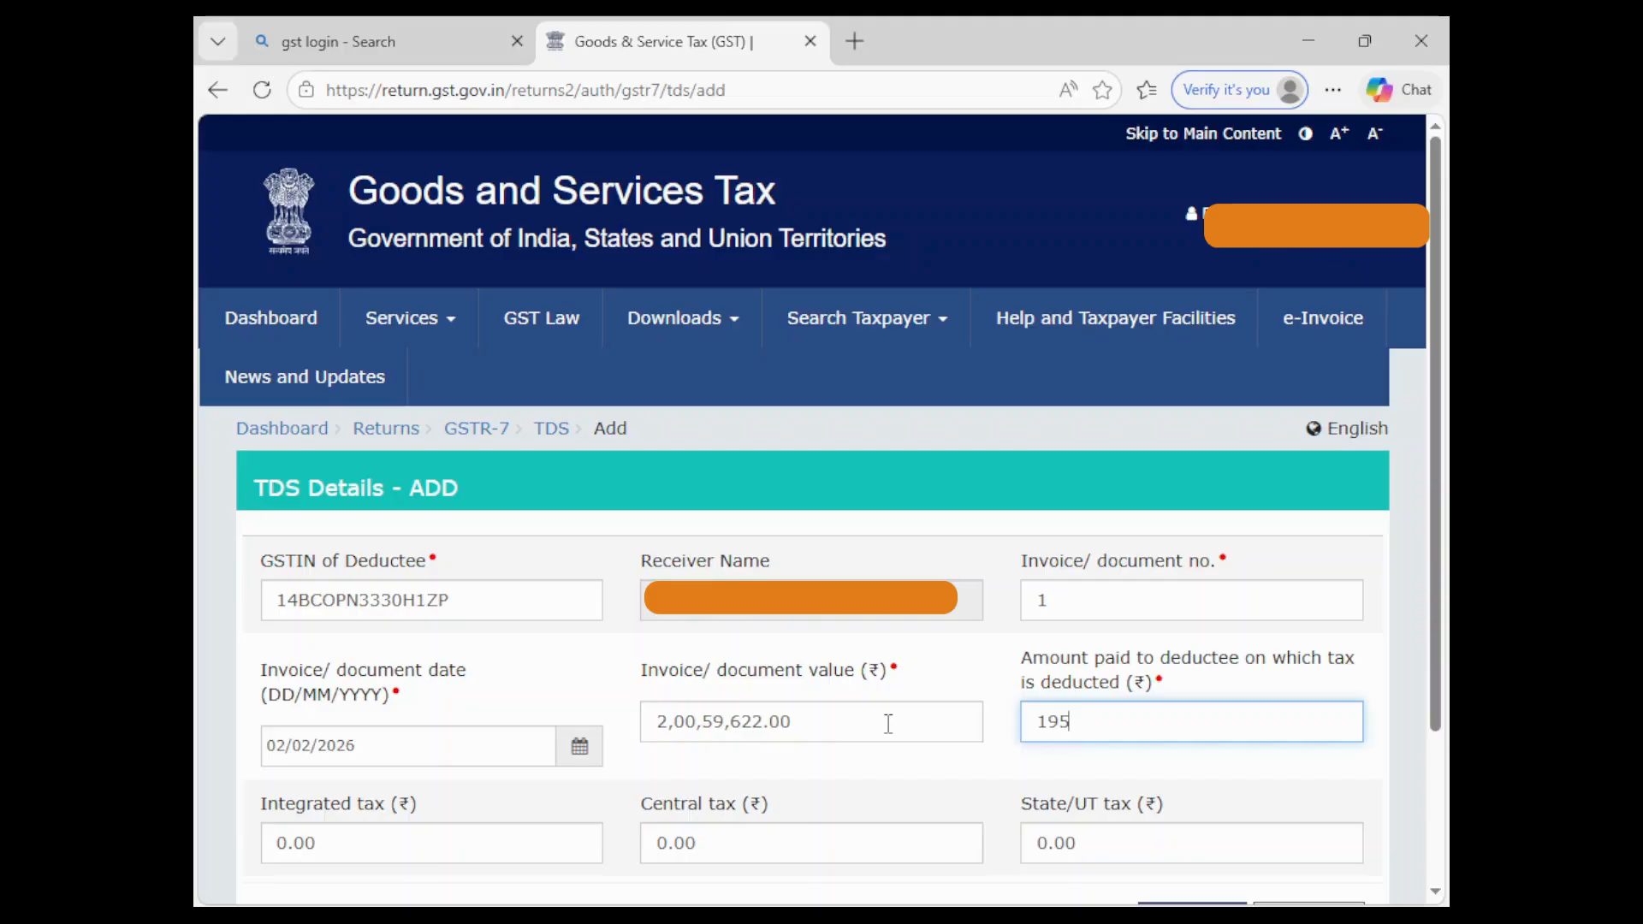
type("5")
type("3,")
type("91")
type("7")
left_click(846, 772)
- Enter central tax 1,68,568.50 and save the invoice 1 TDS entry
scroll(841, 769, "down", 3)
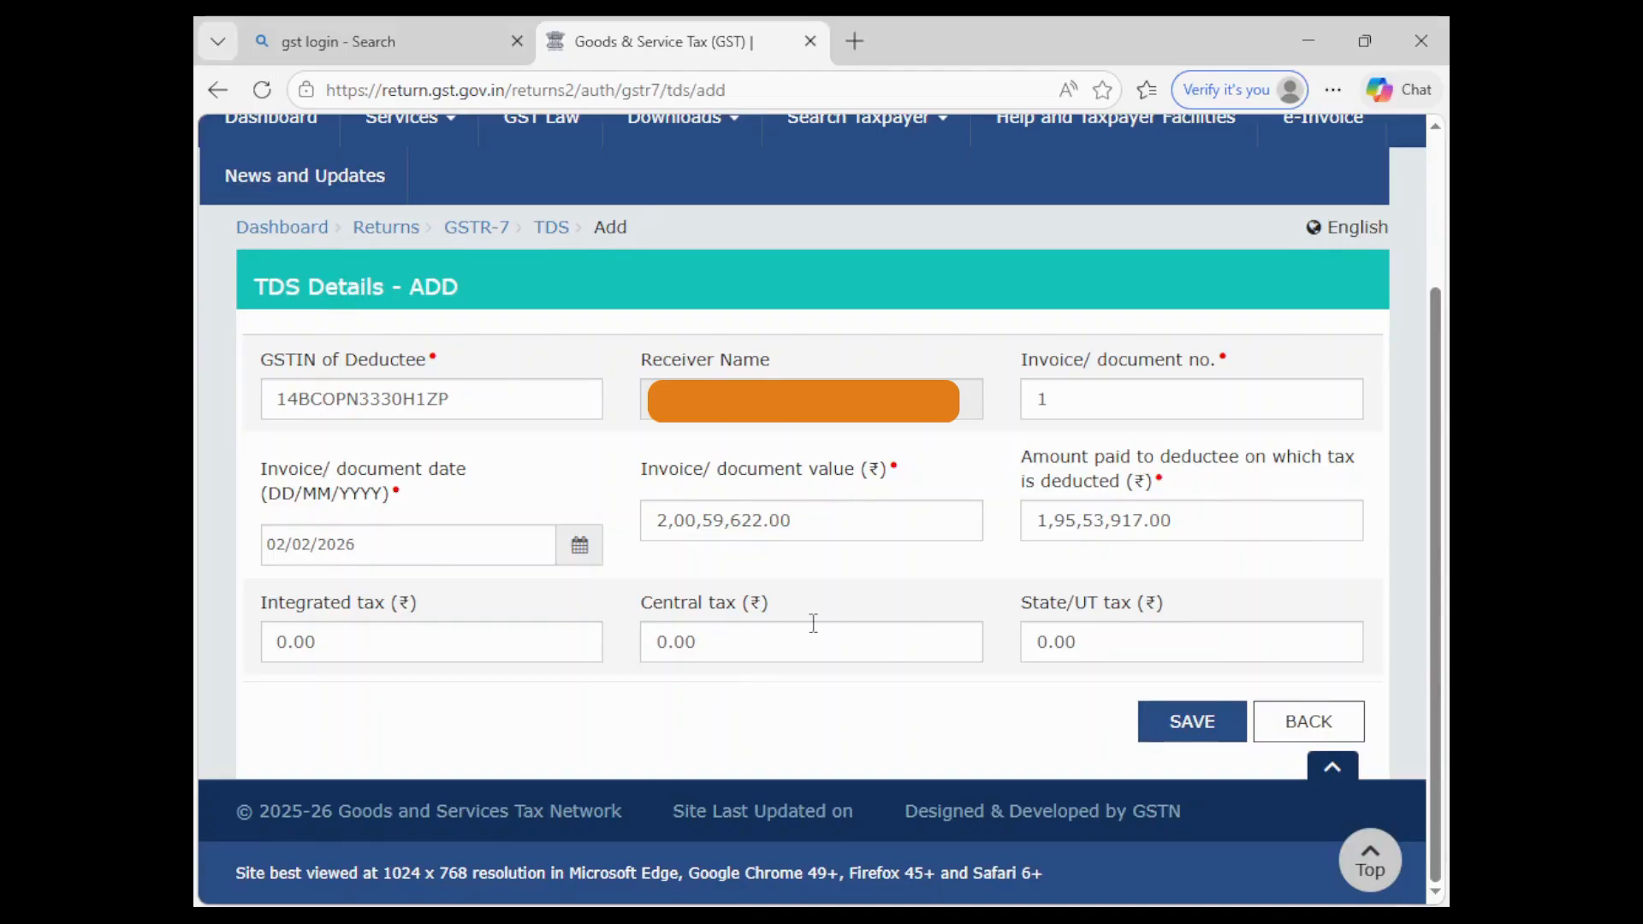
left_click(717, 639)
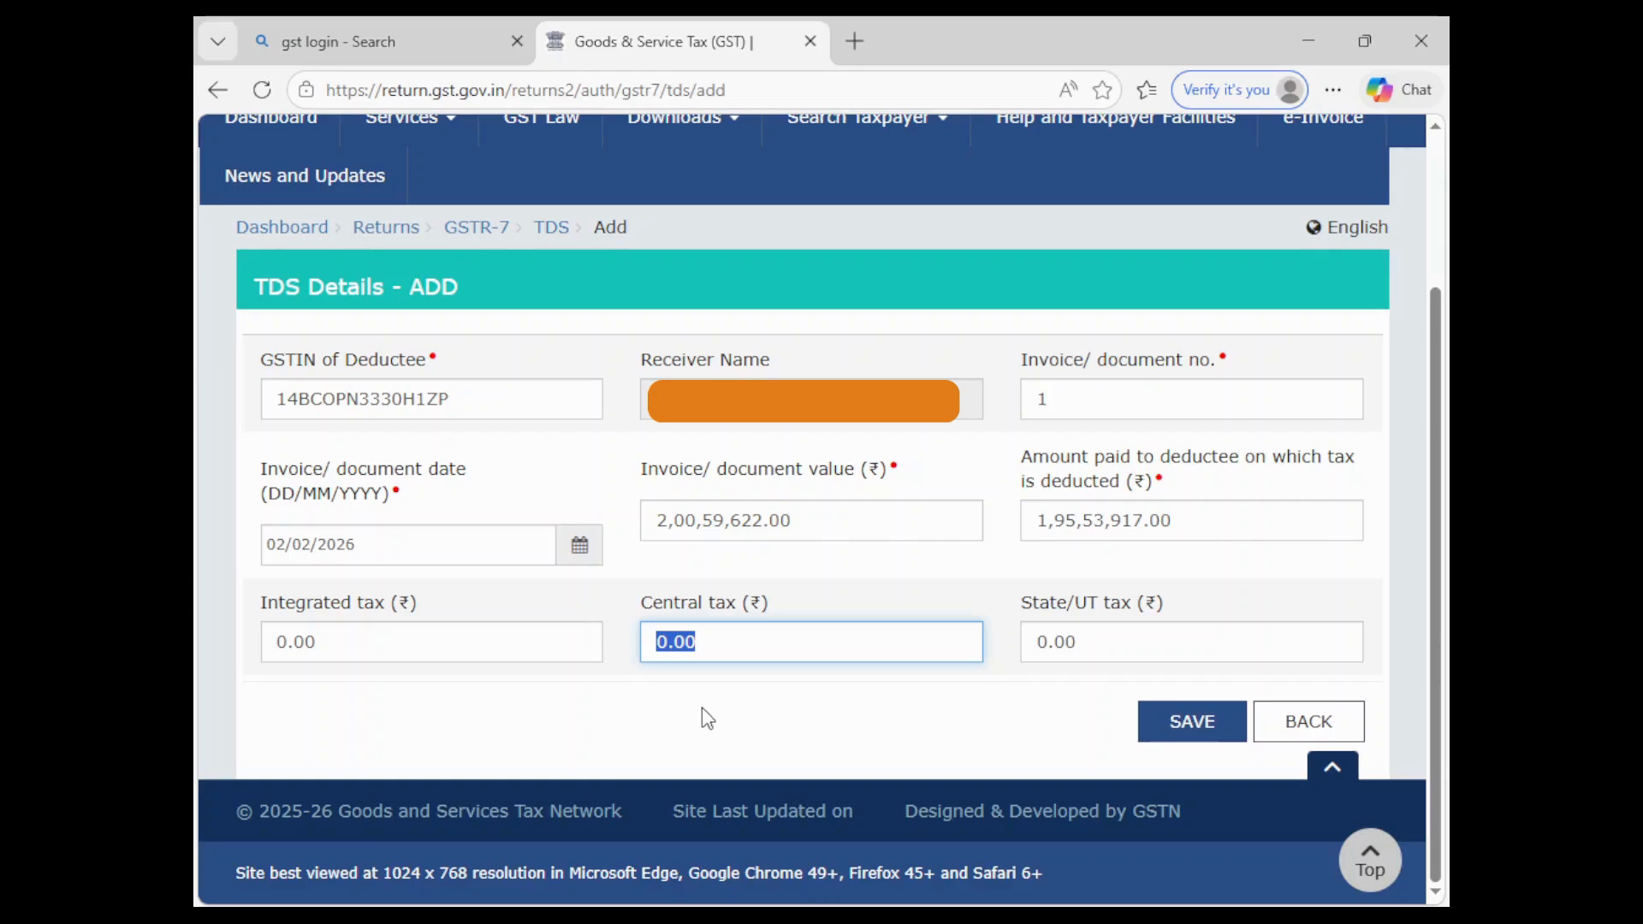
type("168")
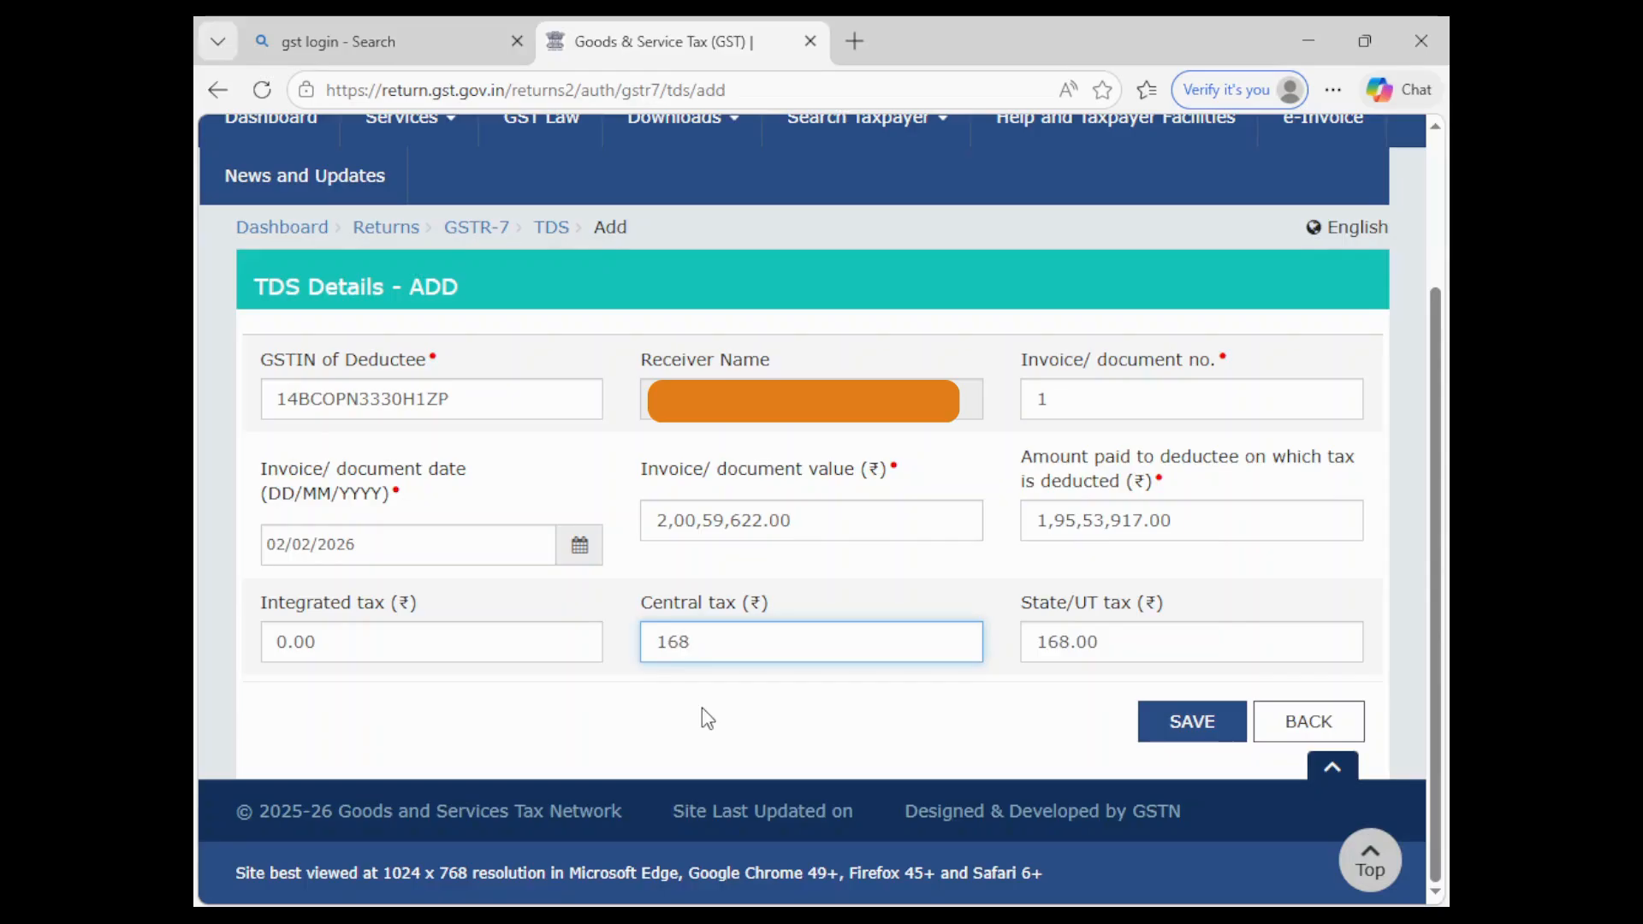
type("568.5")
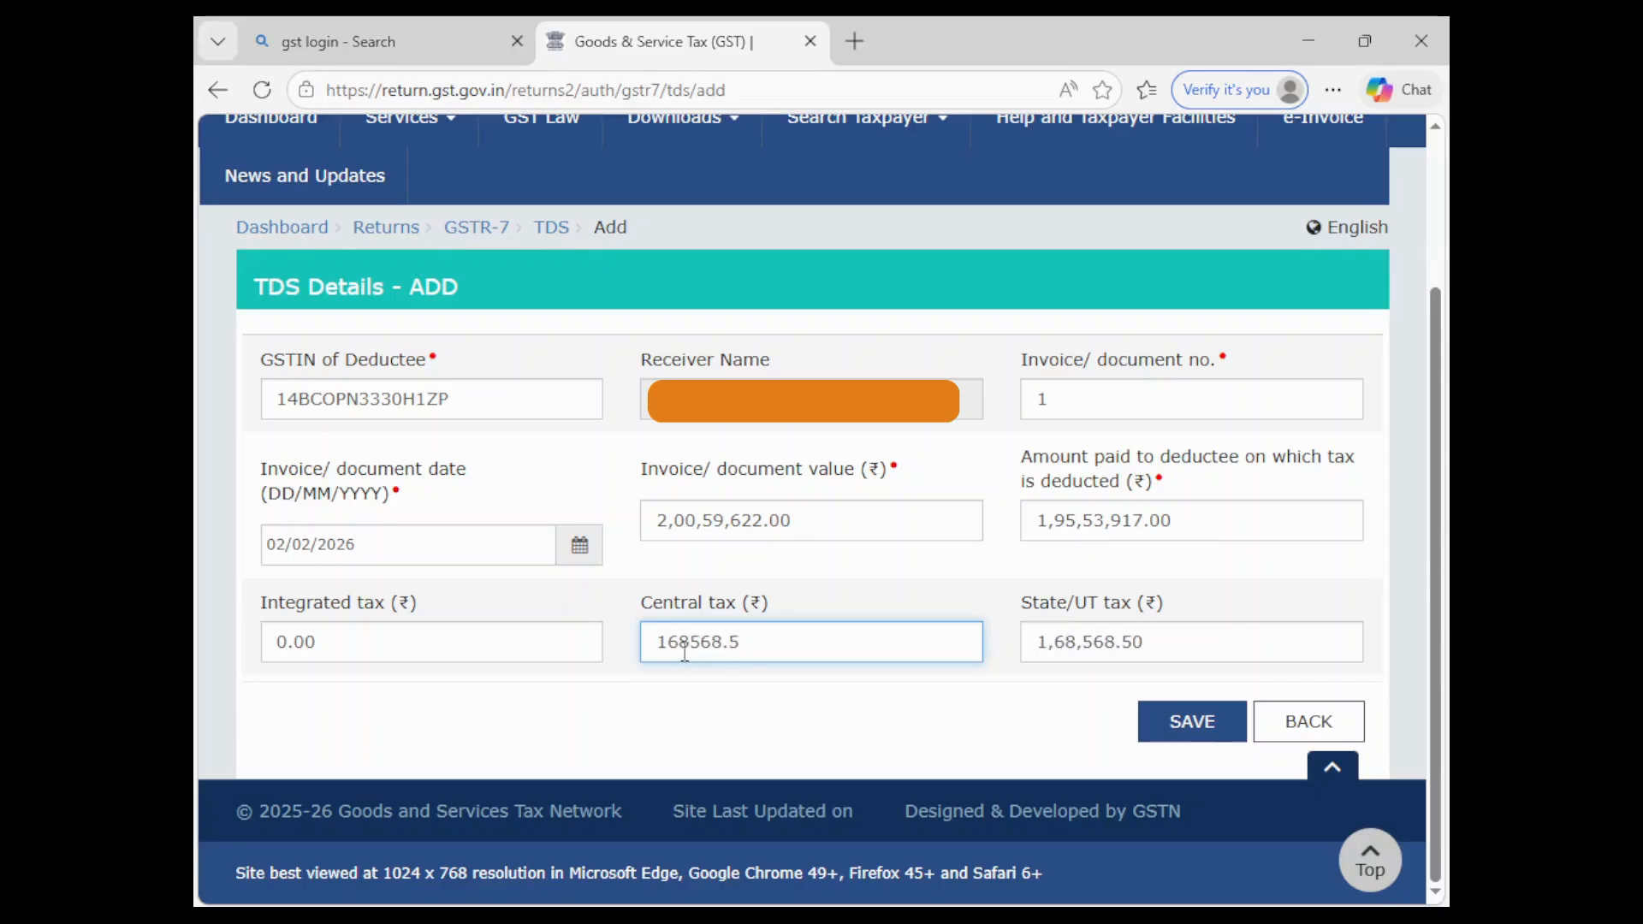
left_click(730, 717)
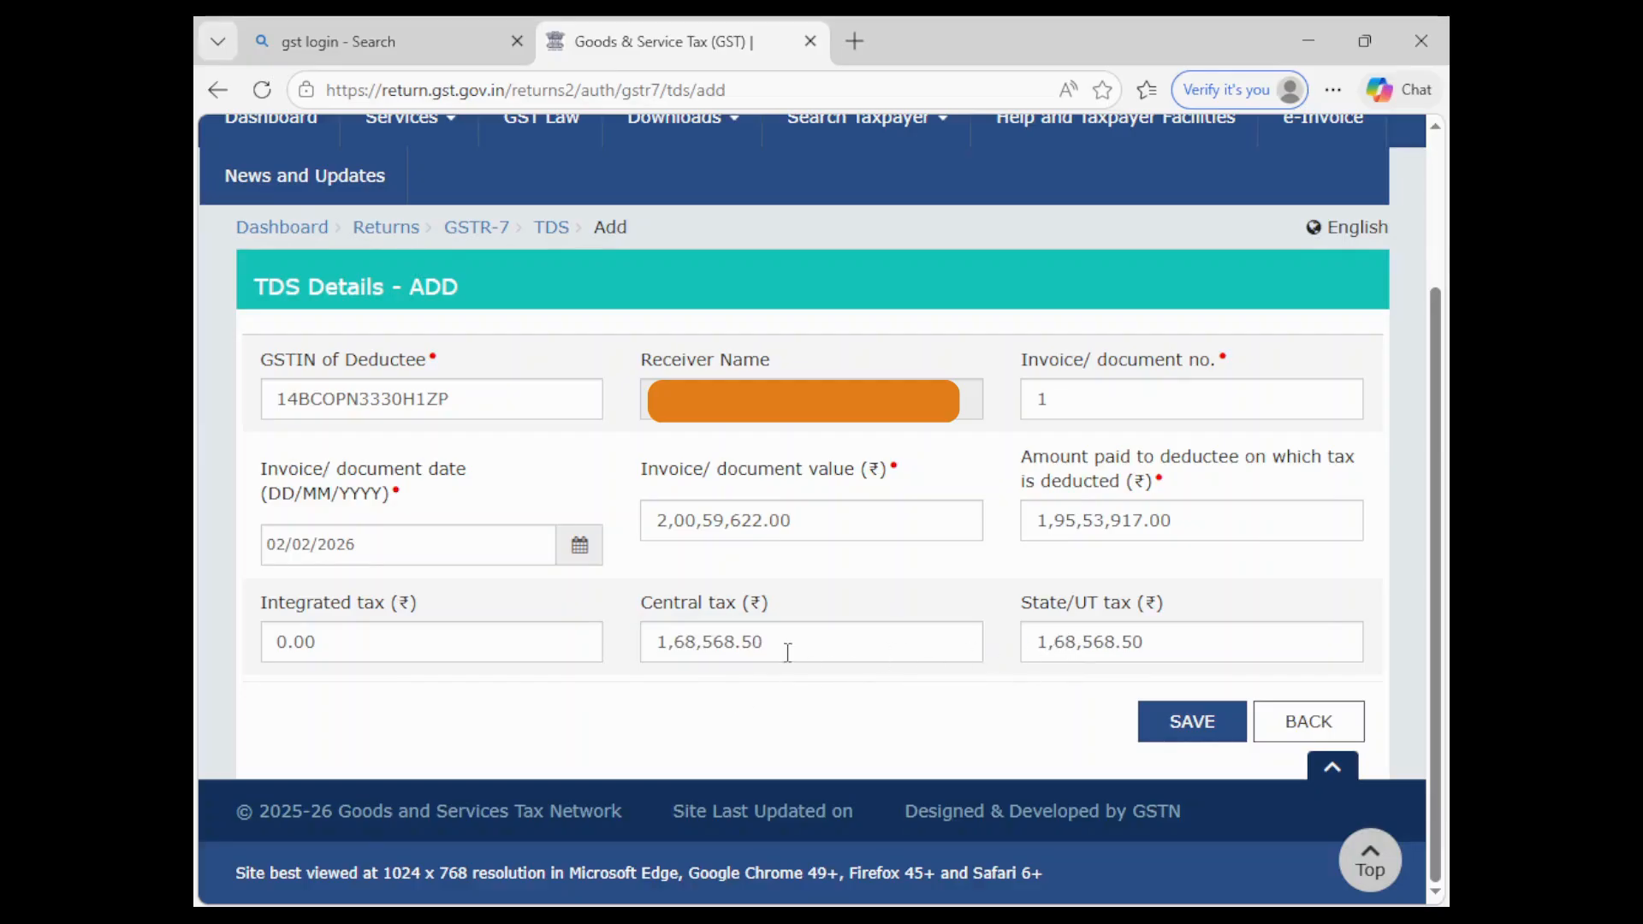
left_click(1189, 721)
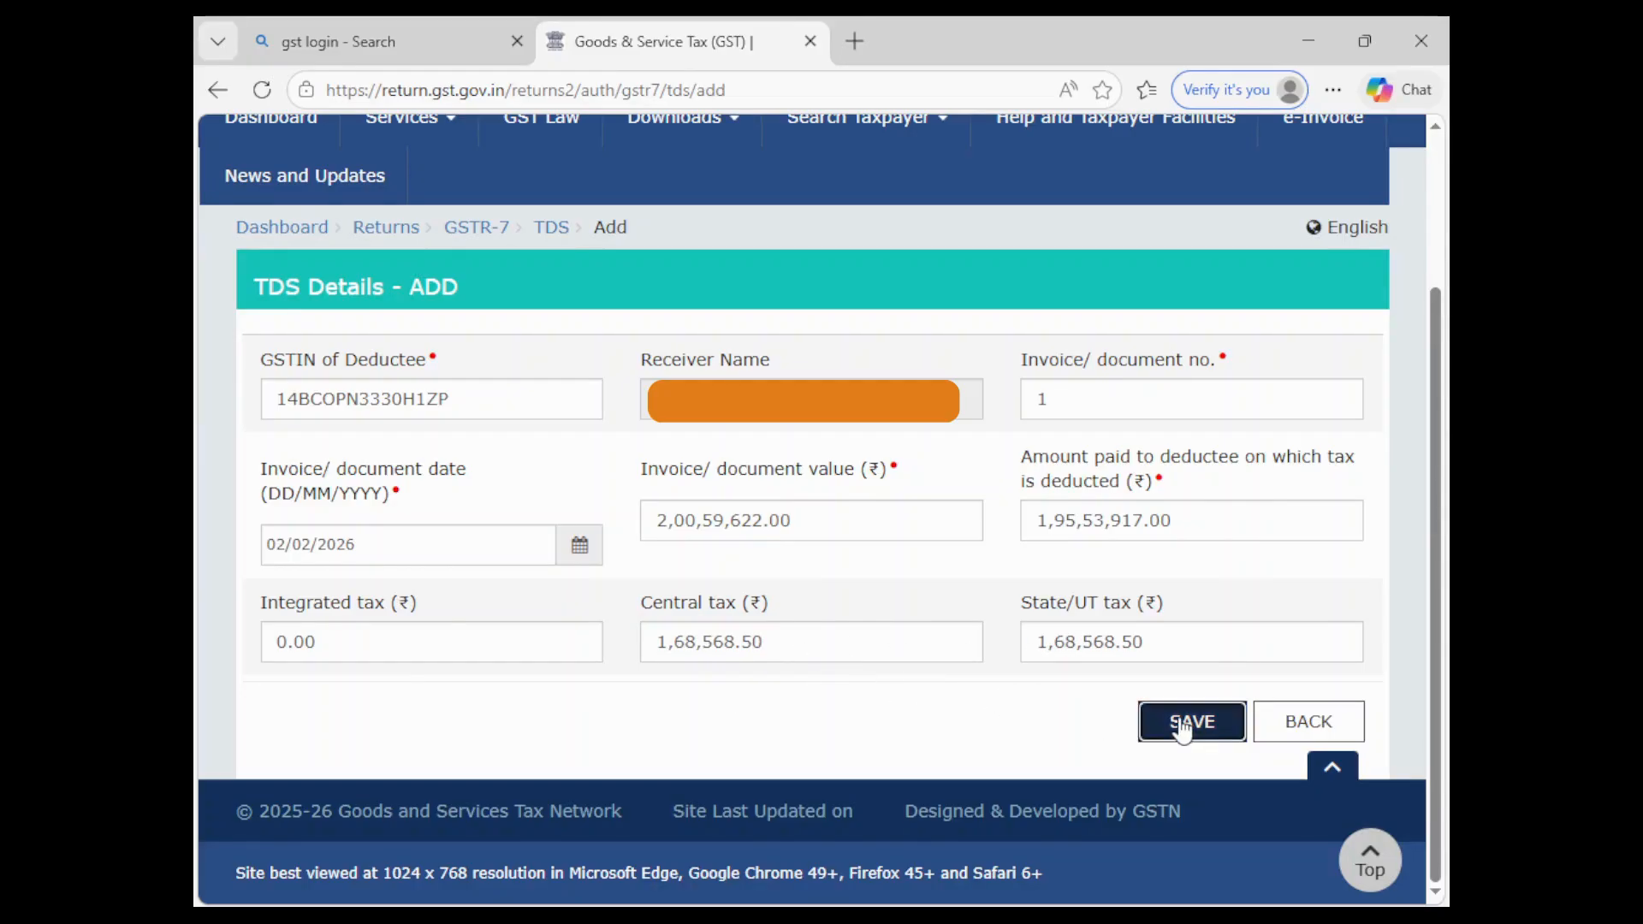
- Replace the previous deductee GSTIN with the second deductee's GSTIN
scroll(1013, 614, "down", 3)
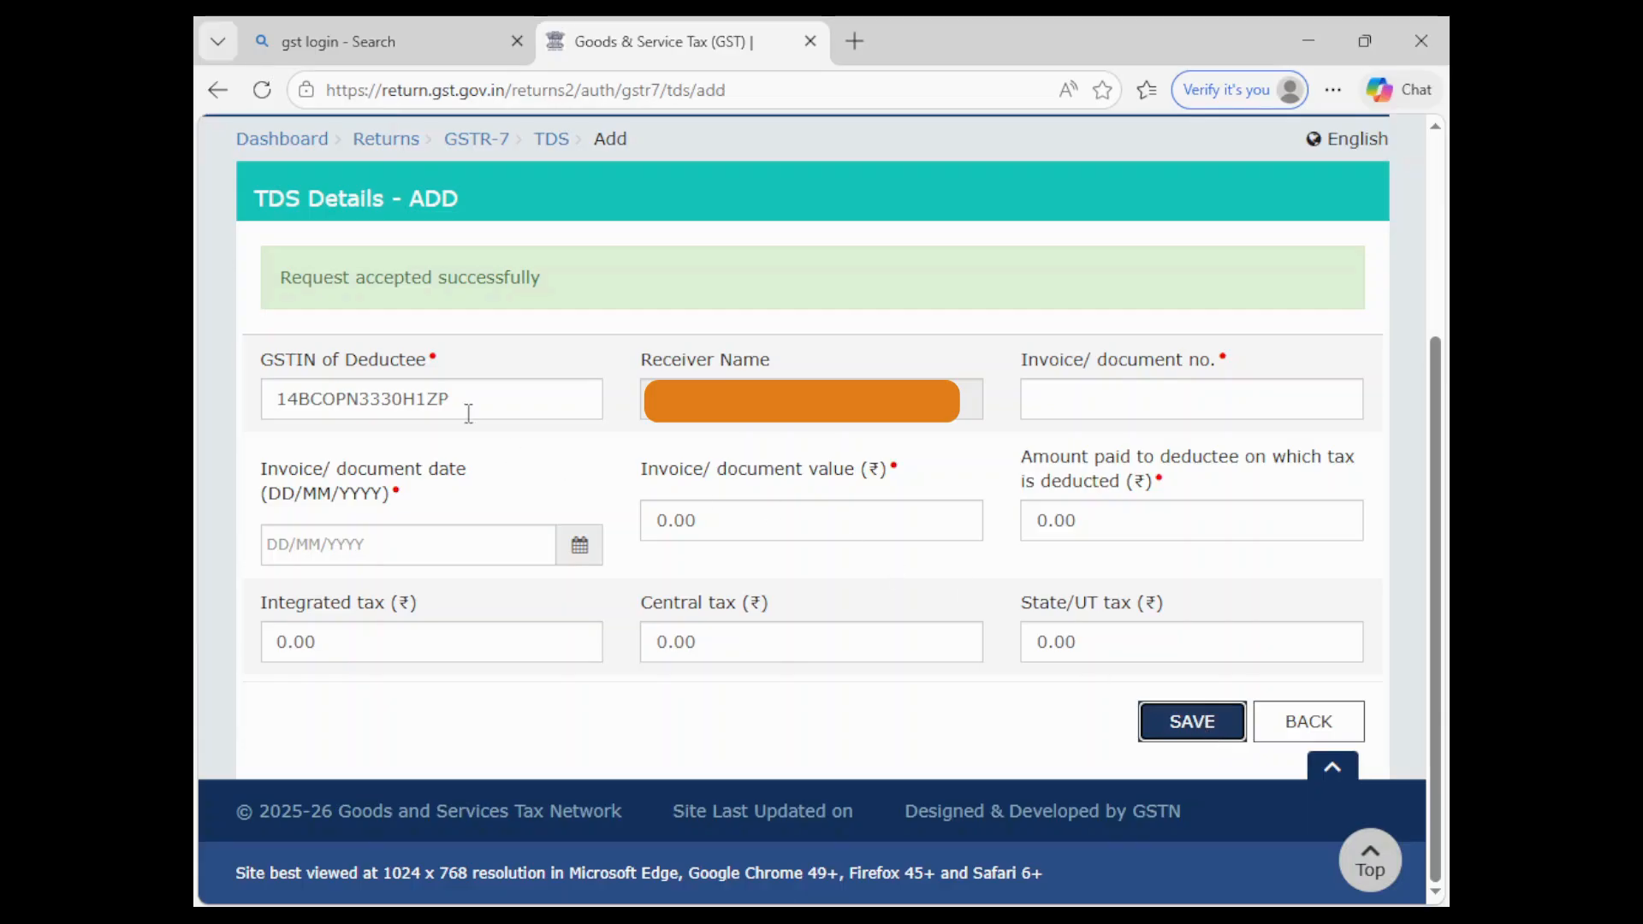
left_click_drag(488, 397, 202, 403)
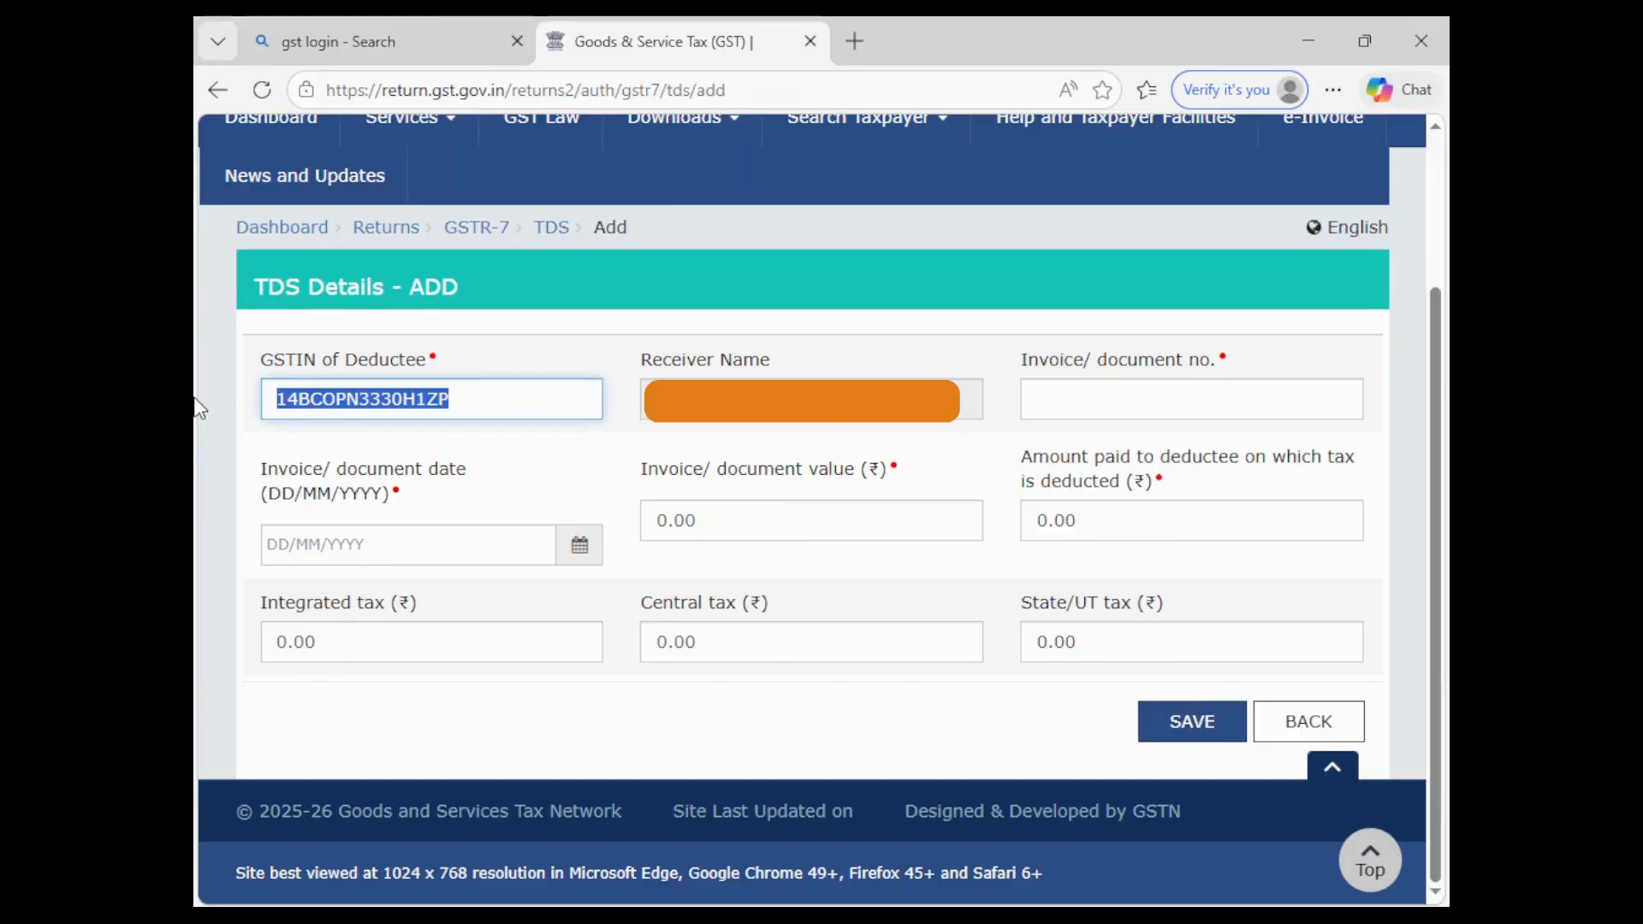
key("BackSpace")
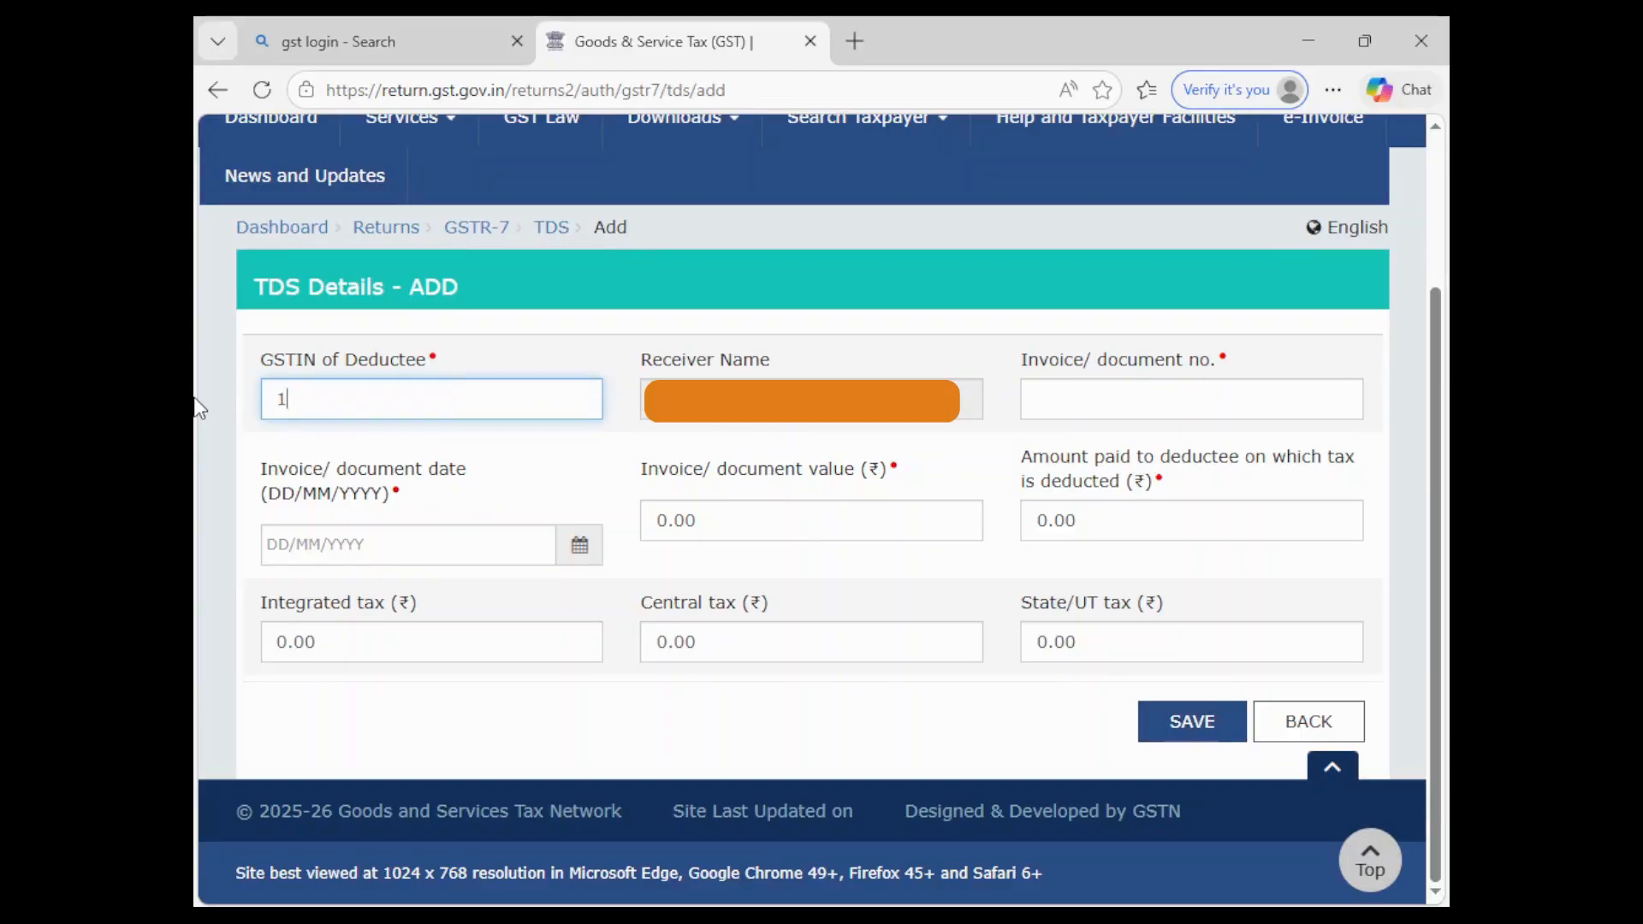
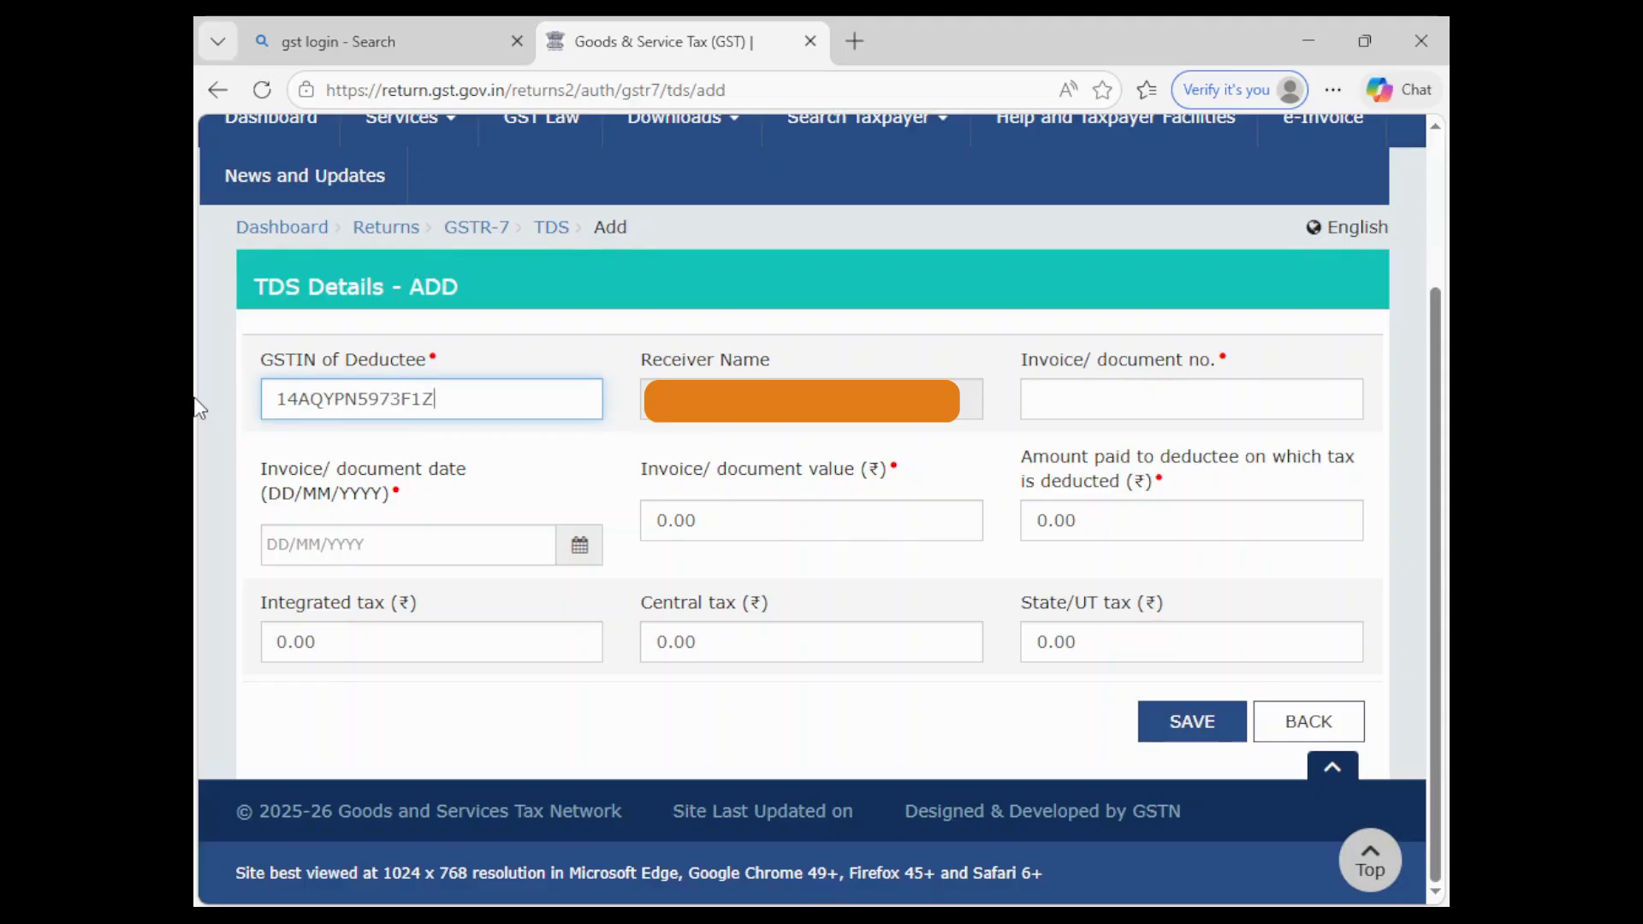
left_click(498, 714)
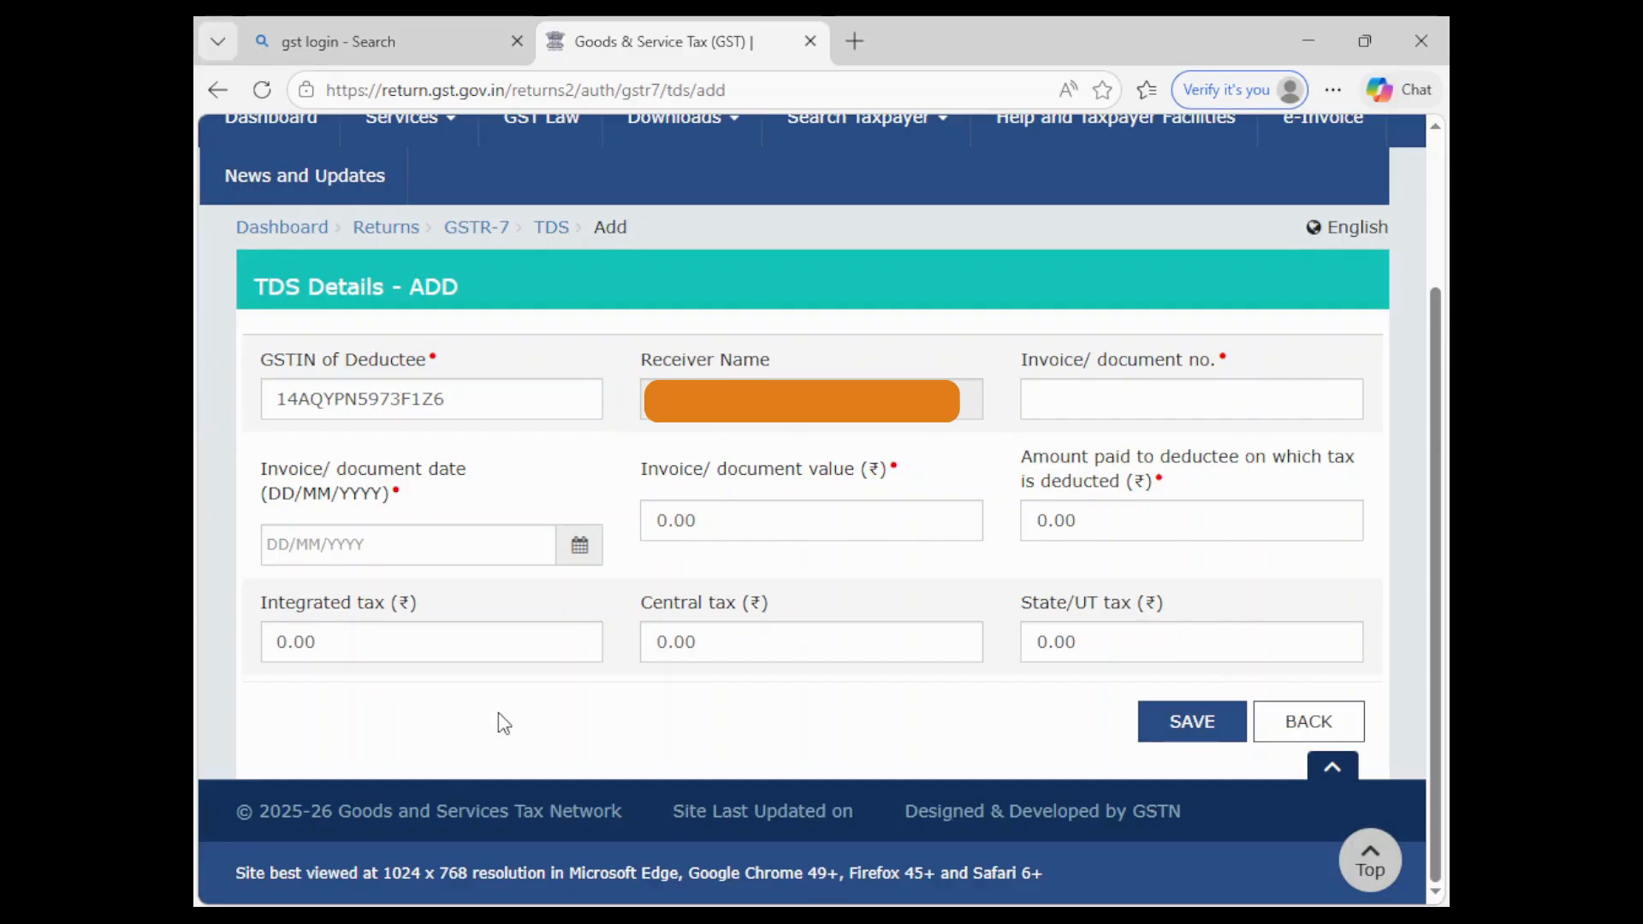
- Enter invoice number 2 with invoice date 02/02/2026
left_click(1107, 404)
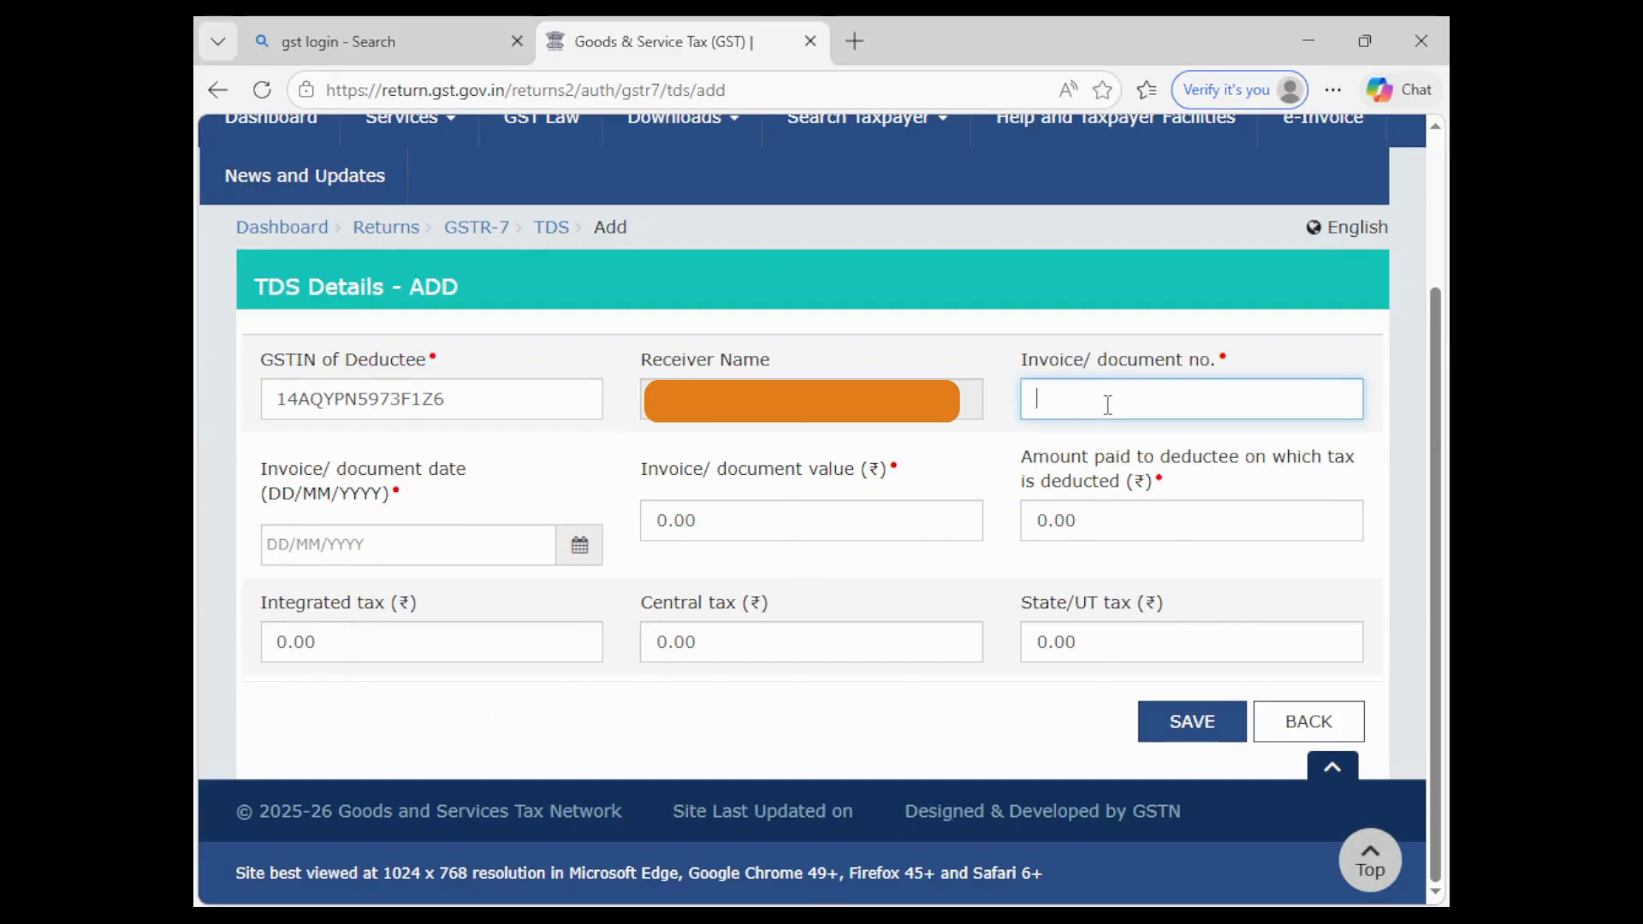
type("2")
left_click(376, 541)
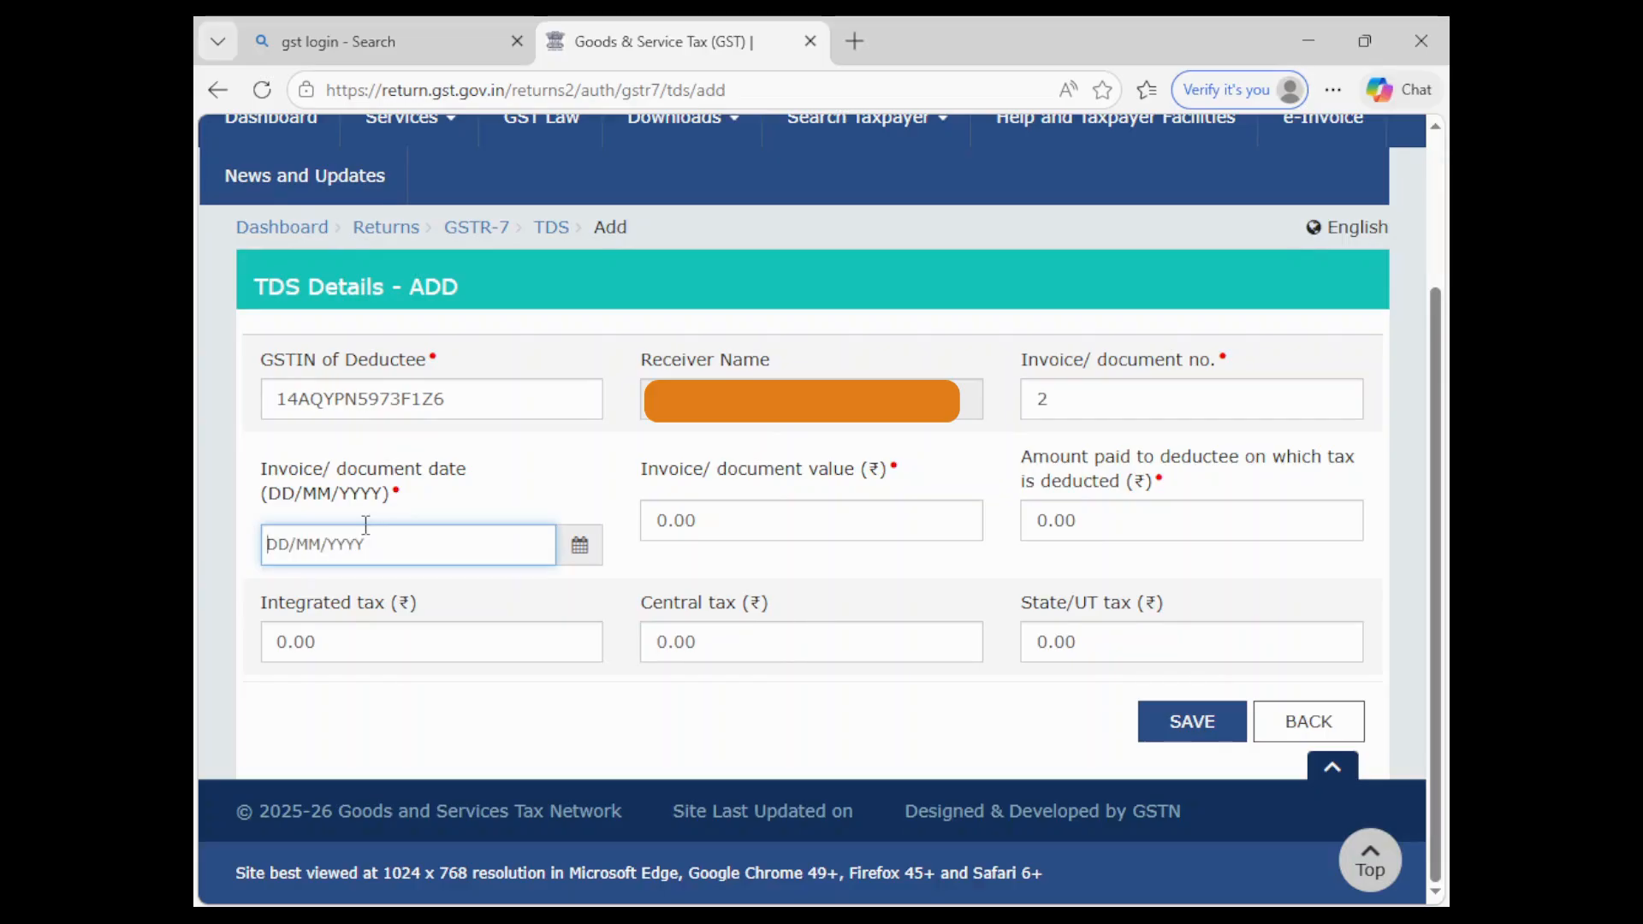
left_click(576, 543)
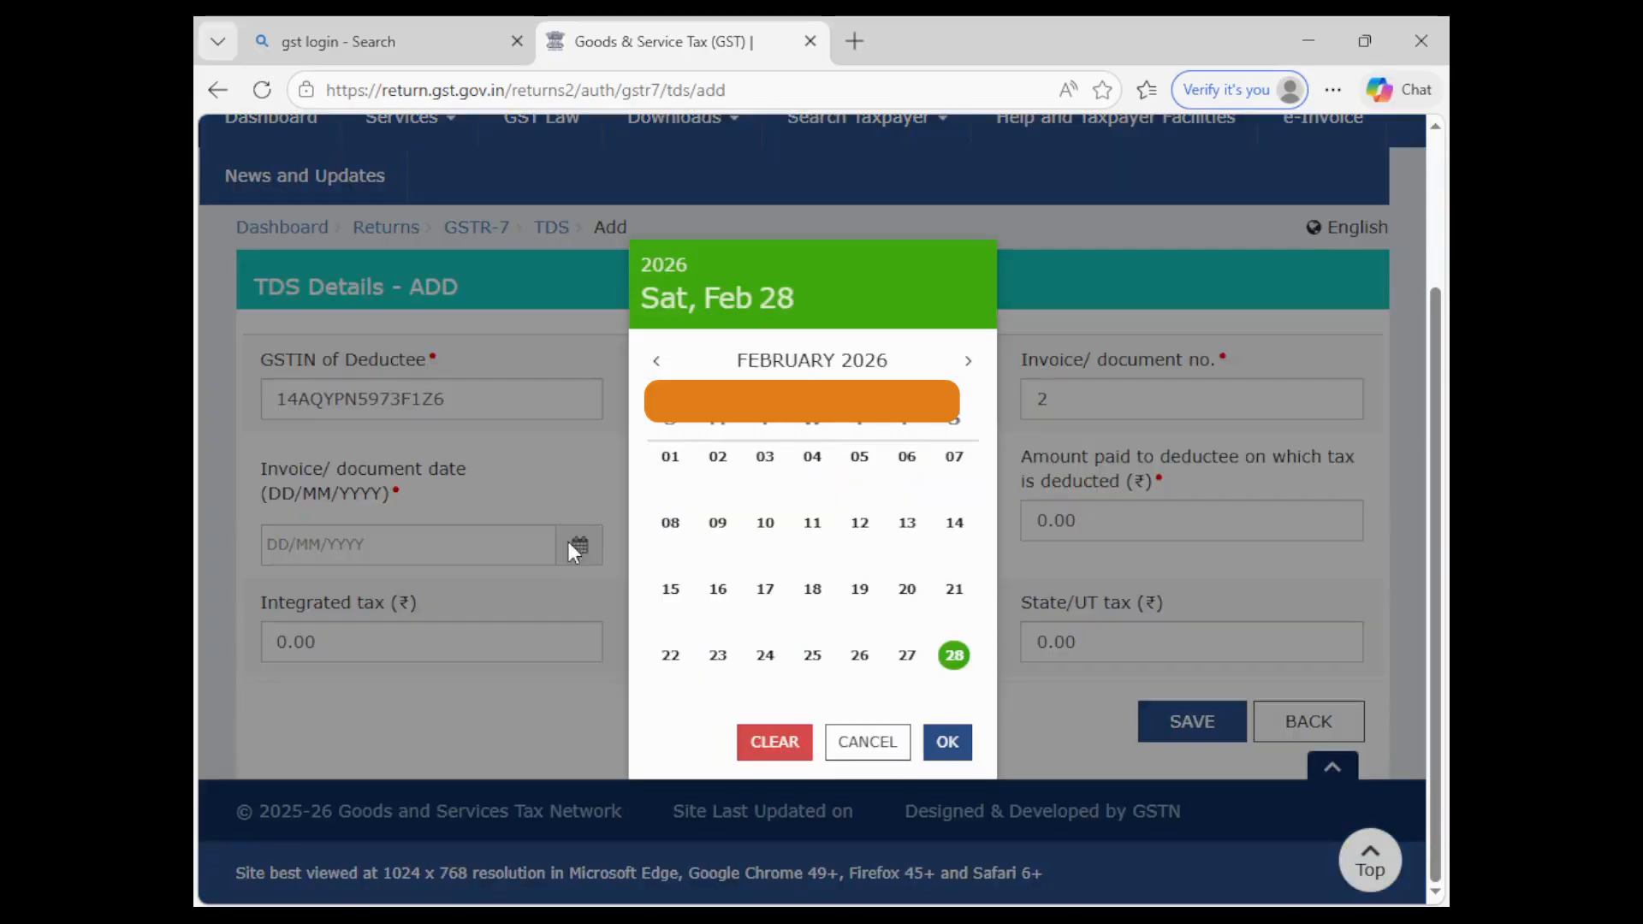
left_click(719, 458)
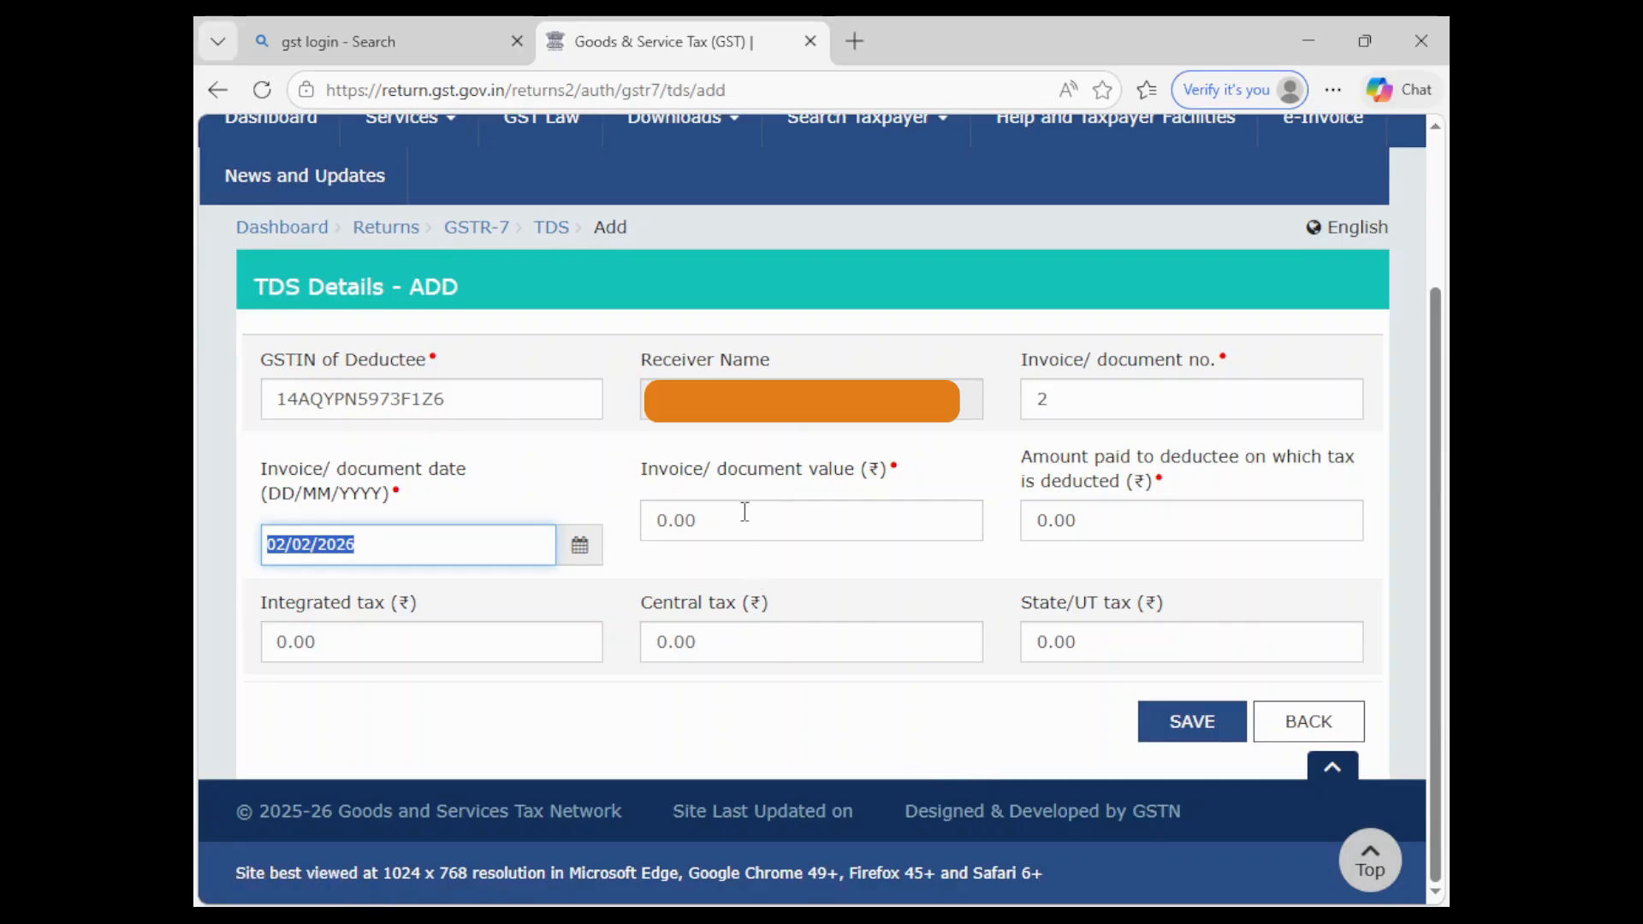
- Enter invoice value 1,50,20,820.00 and amount paid 1,46,42,144.00
left_click(745, 512)
key("BackSpace")
key("BackSpace")
key("BackSpace")
key("BackSpace")
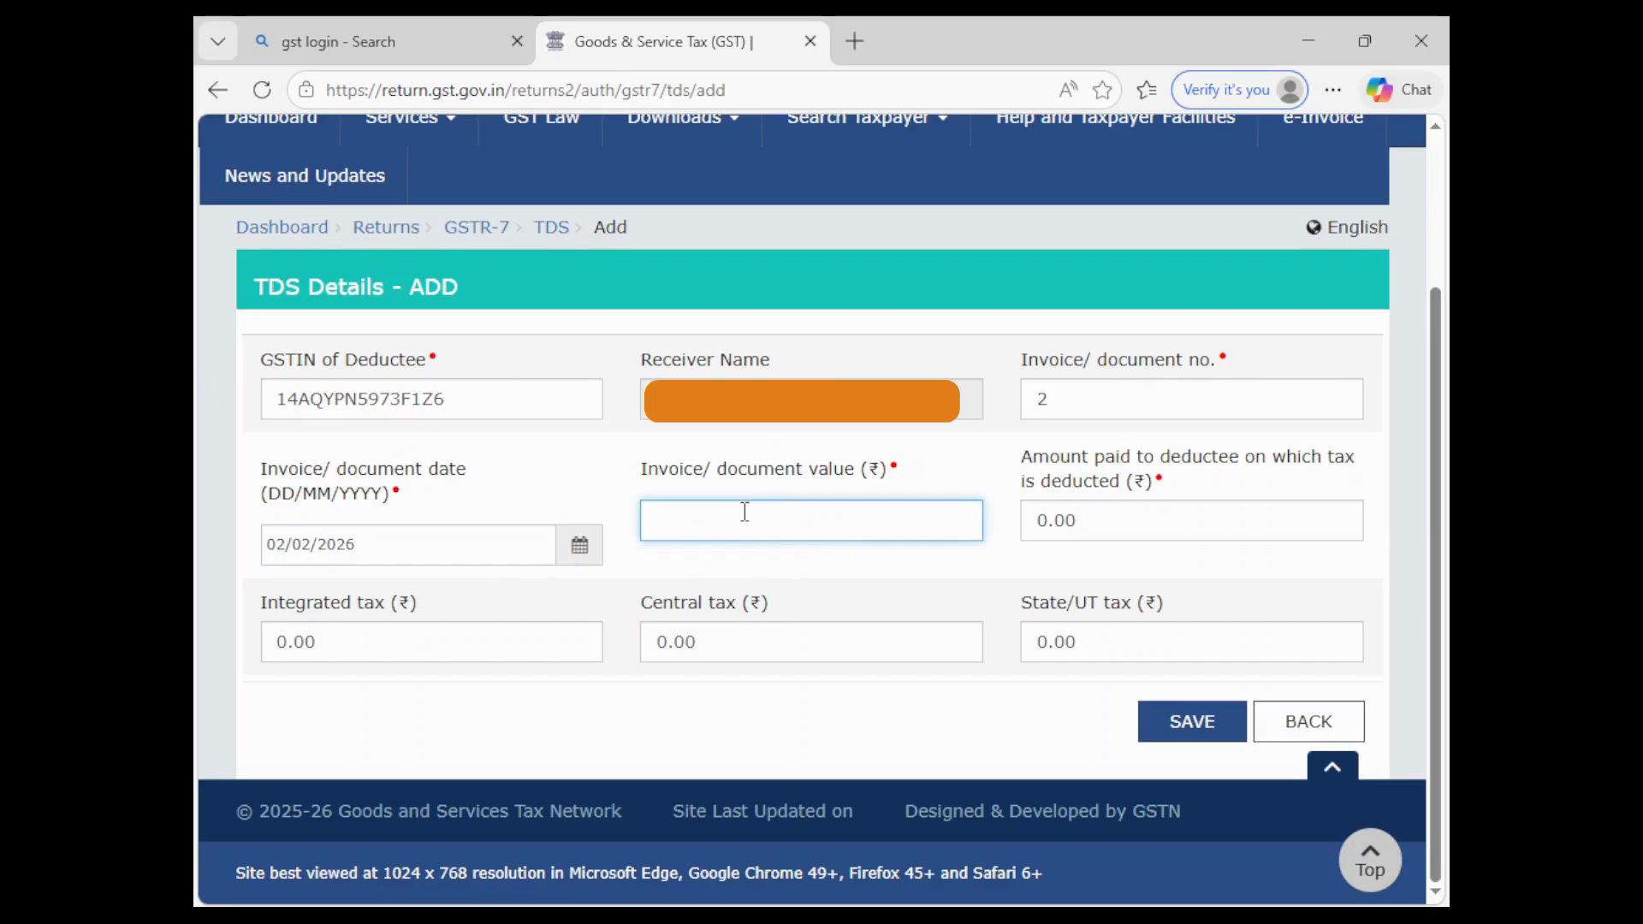
type("15020820")
left_click(857, 579)
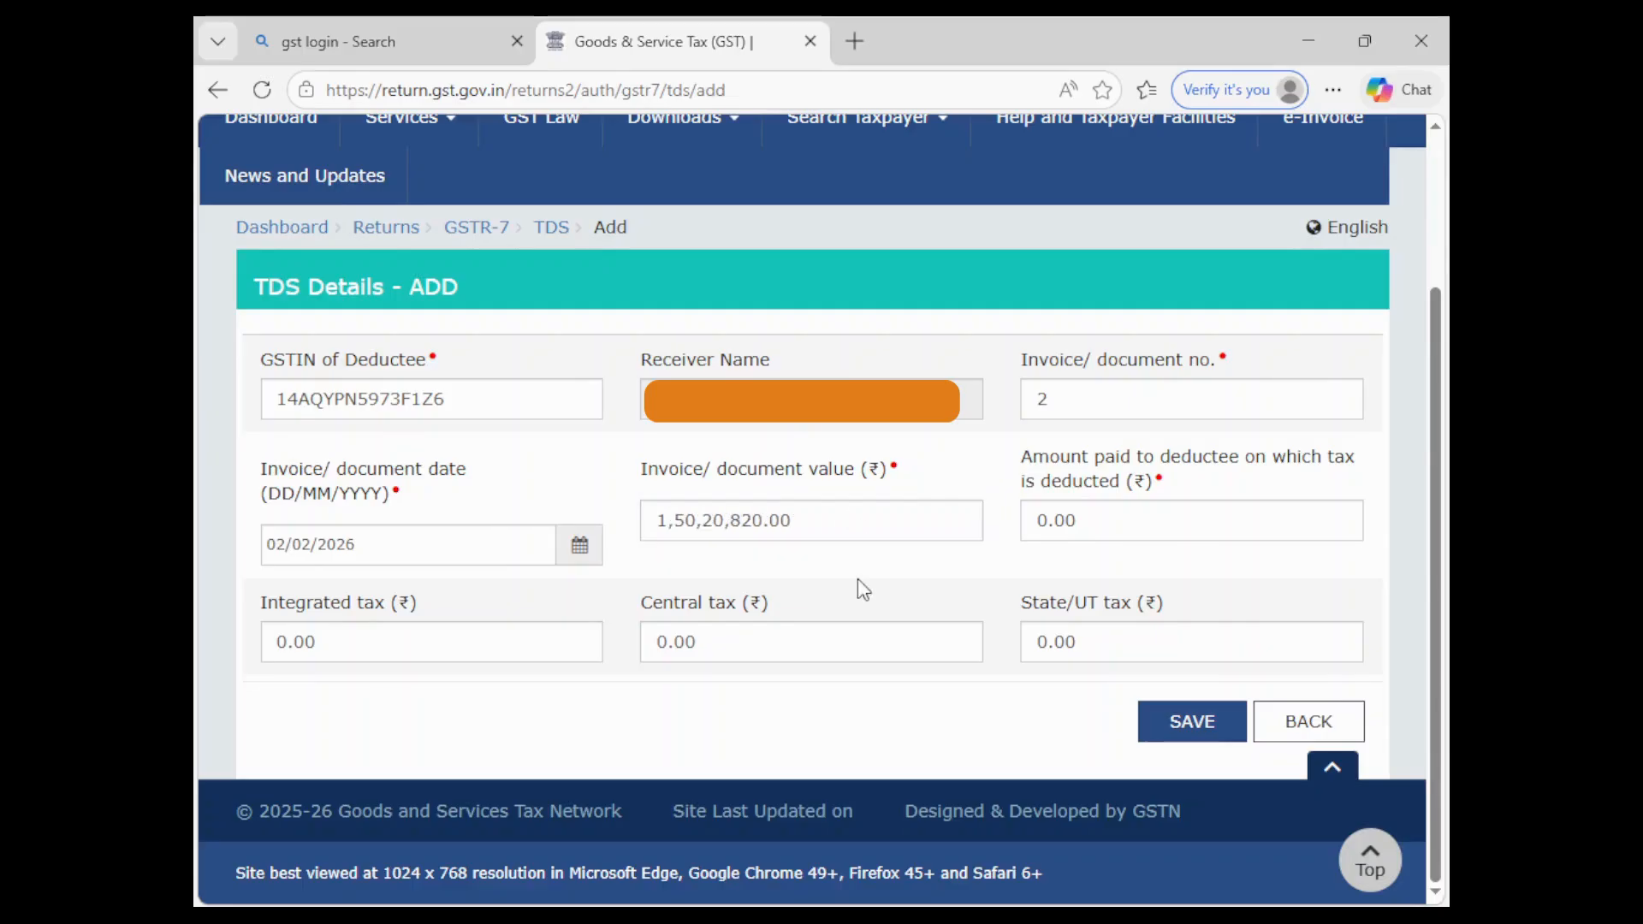
left_click(1096, 522)
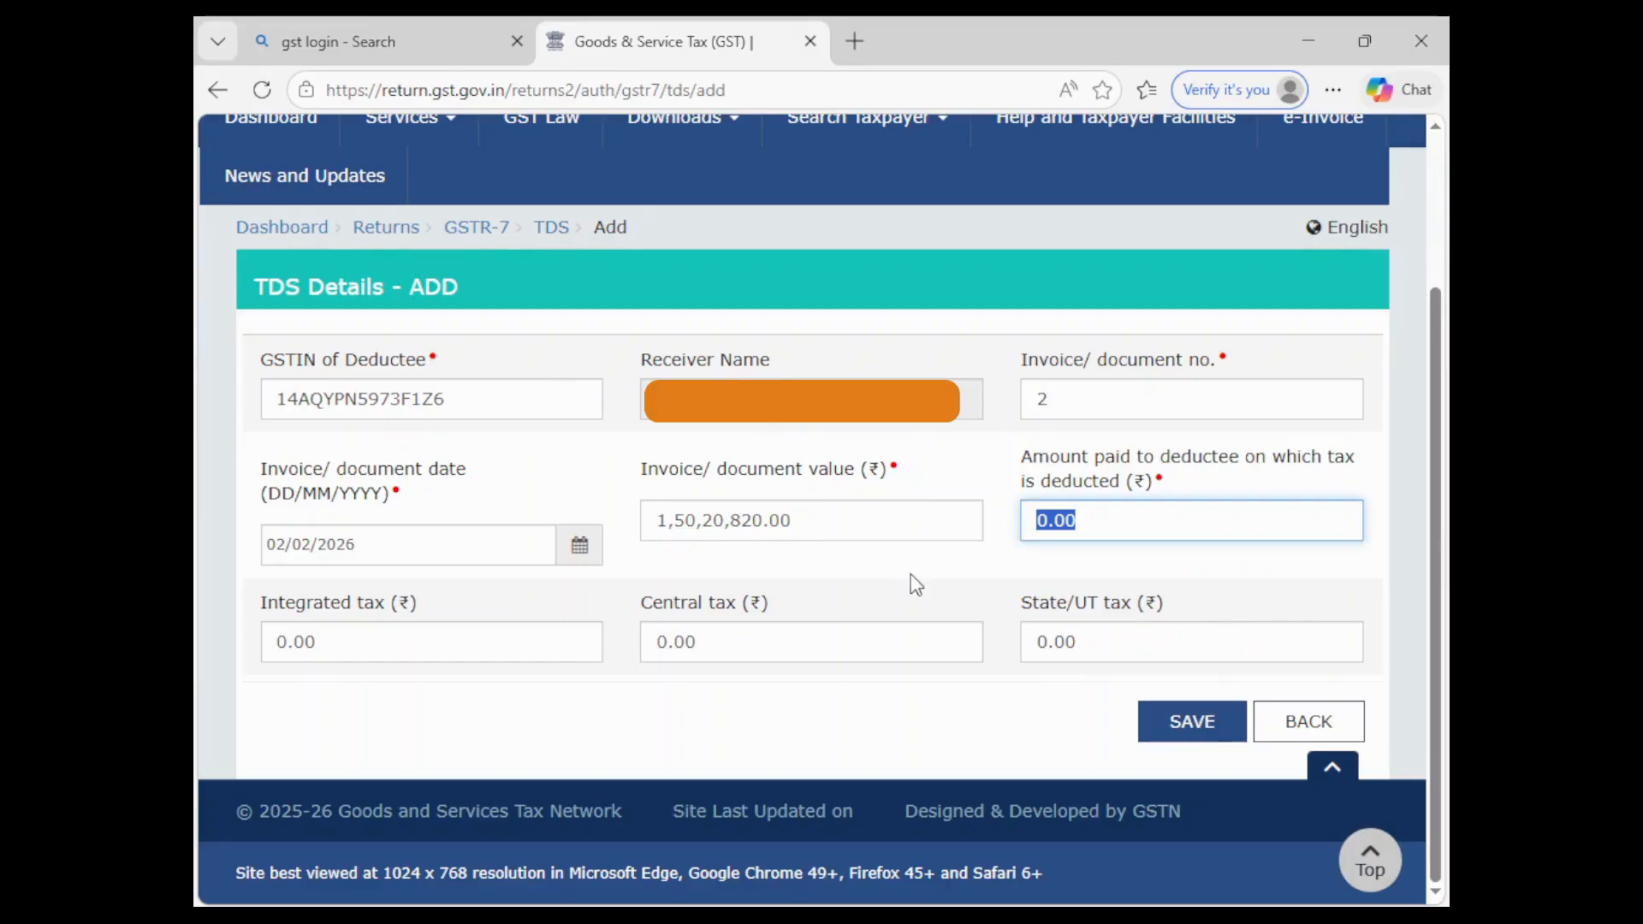
type("14642")
type("144")
left_click(571, 737)
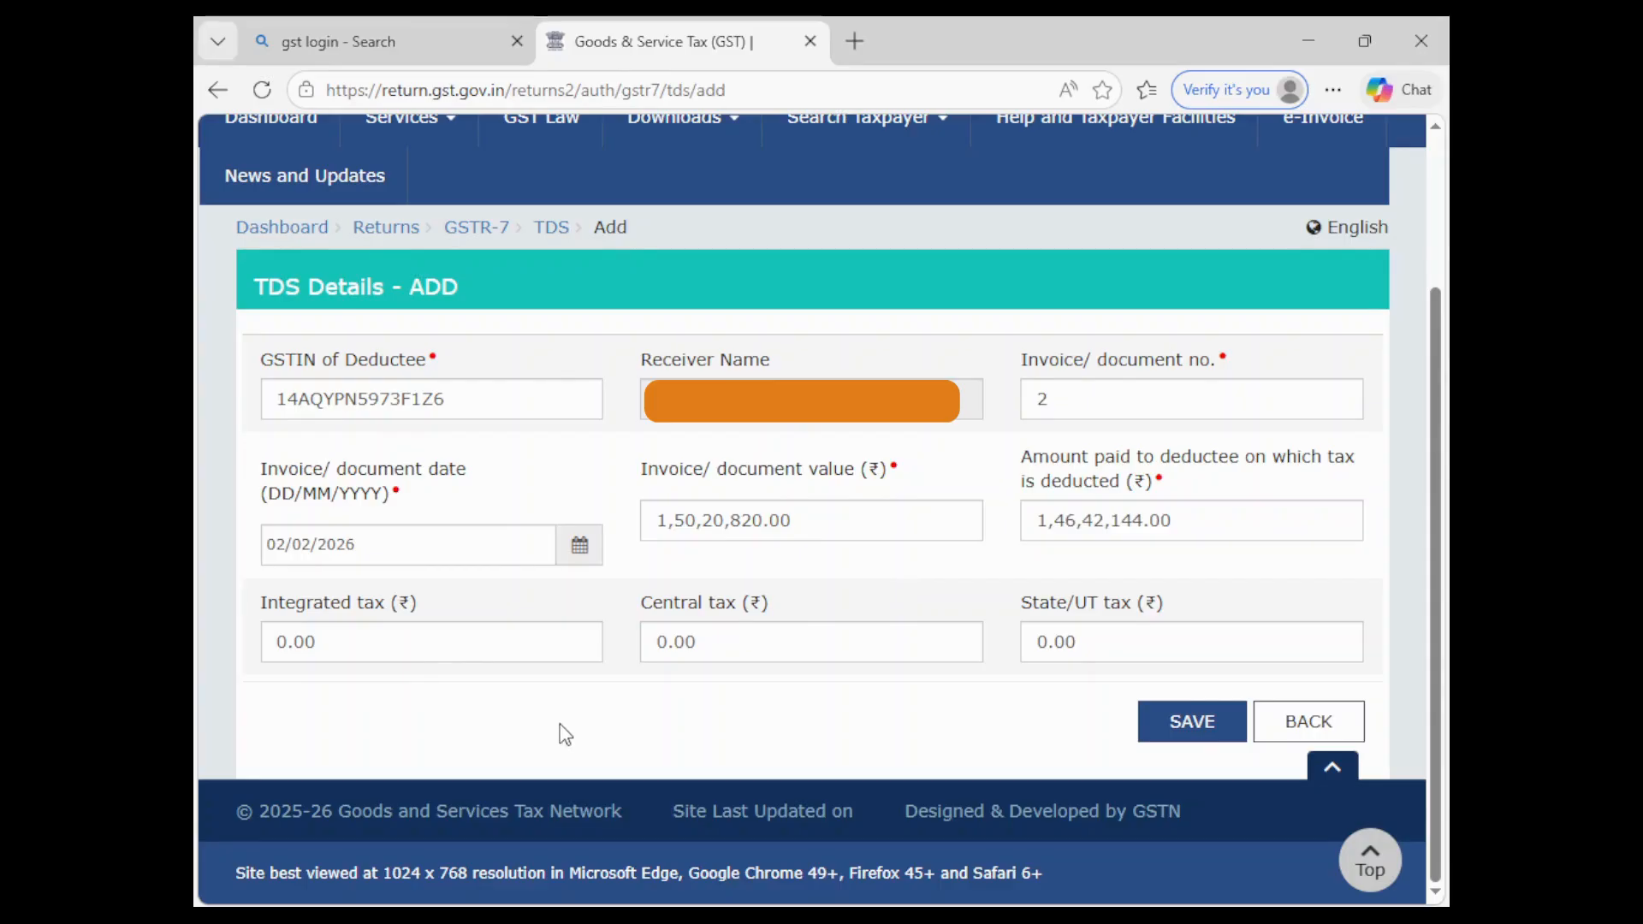
- Set central tax to 1,26,225.50, correcting the mistyped 12,622.50, and save the second entry
left_click(717, 640)
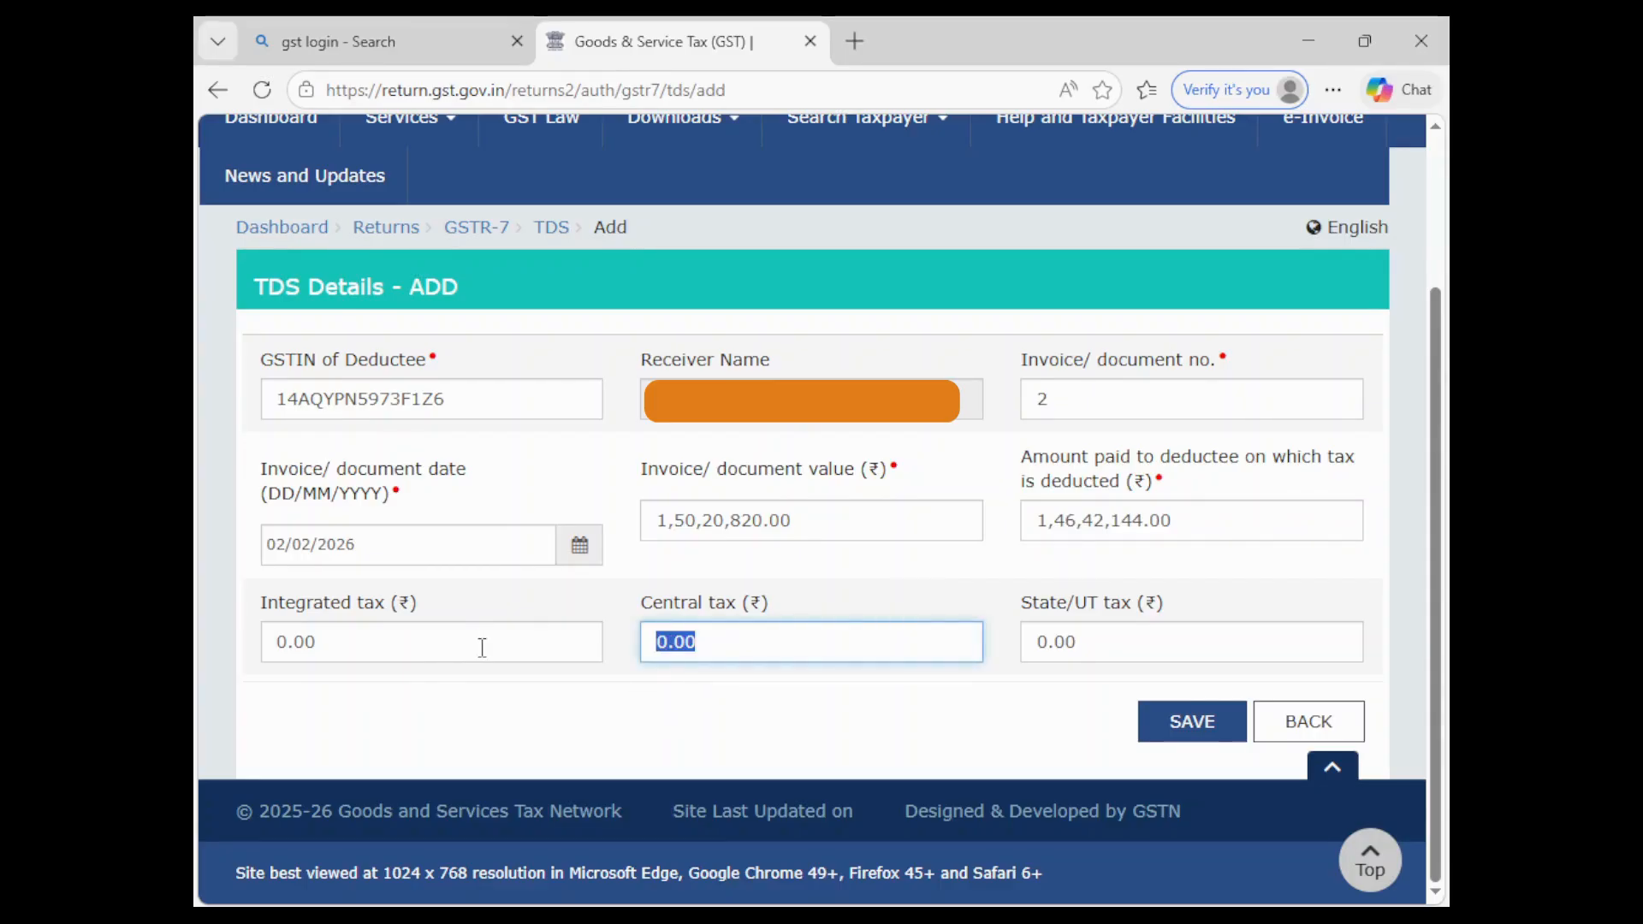
type("12,6")
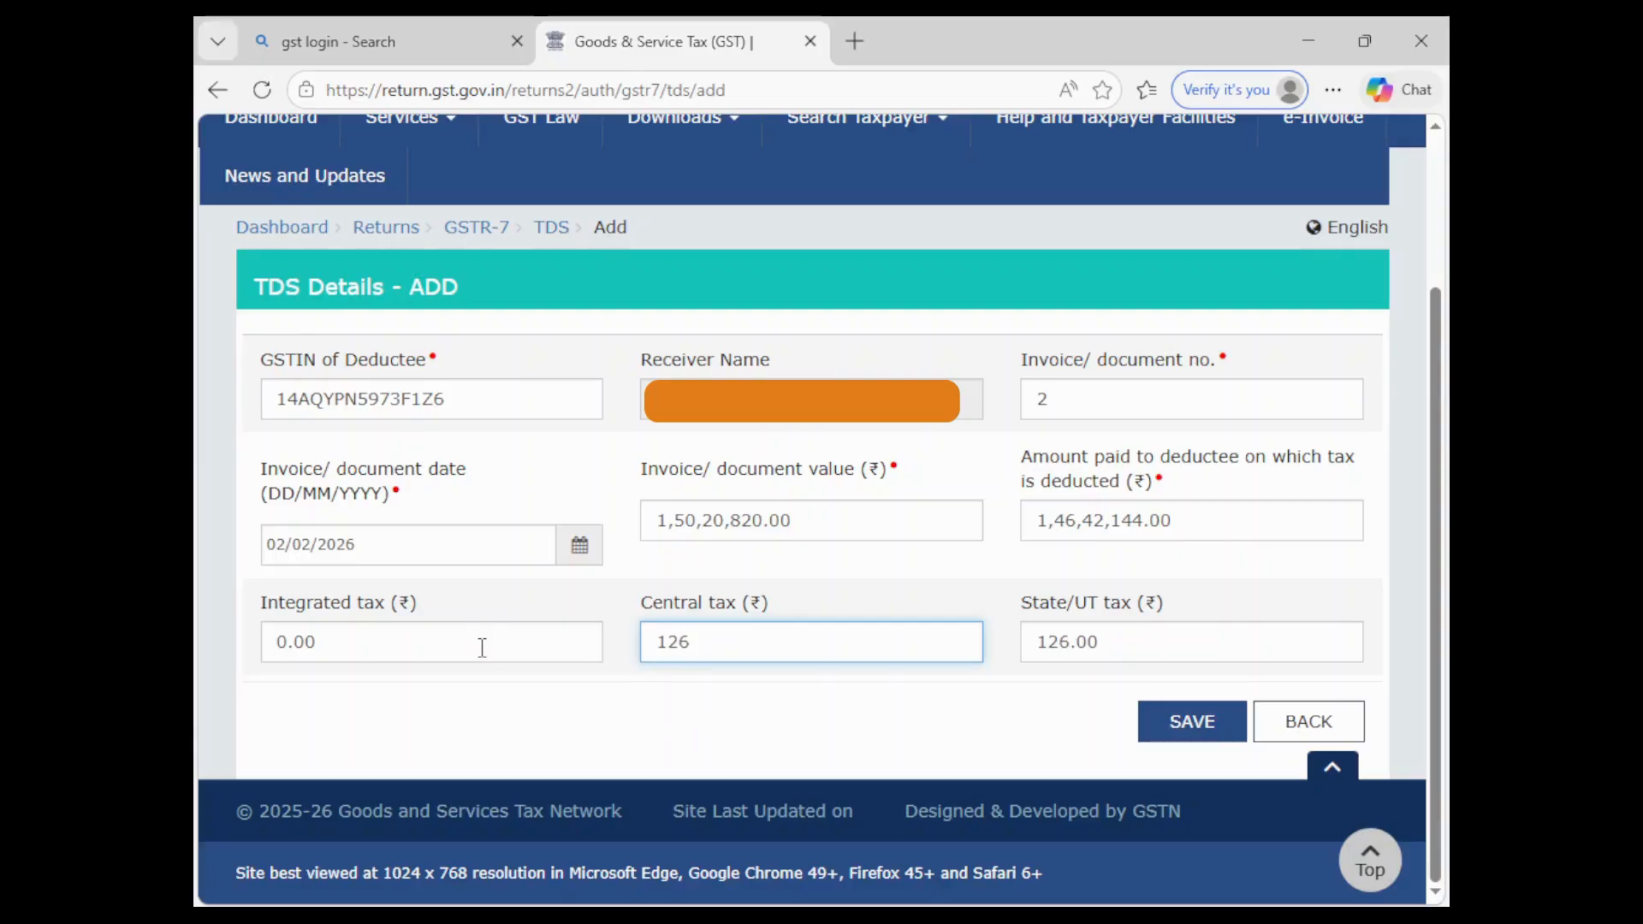
type("22.5")
left_click(755, 753)
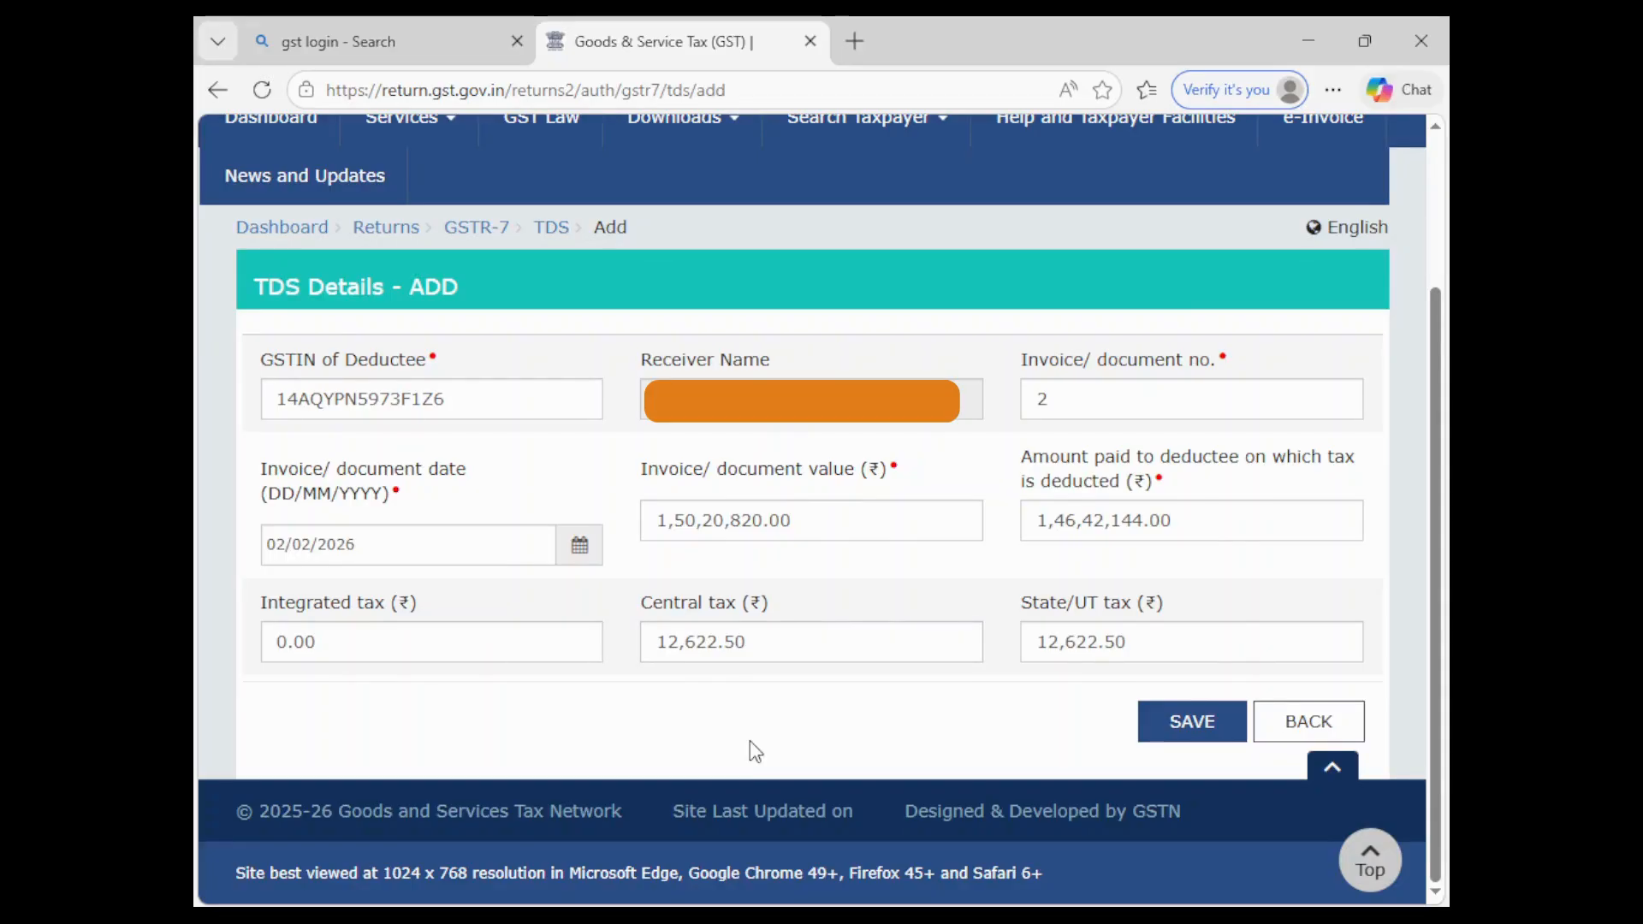
left_click(723, 643)
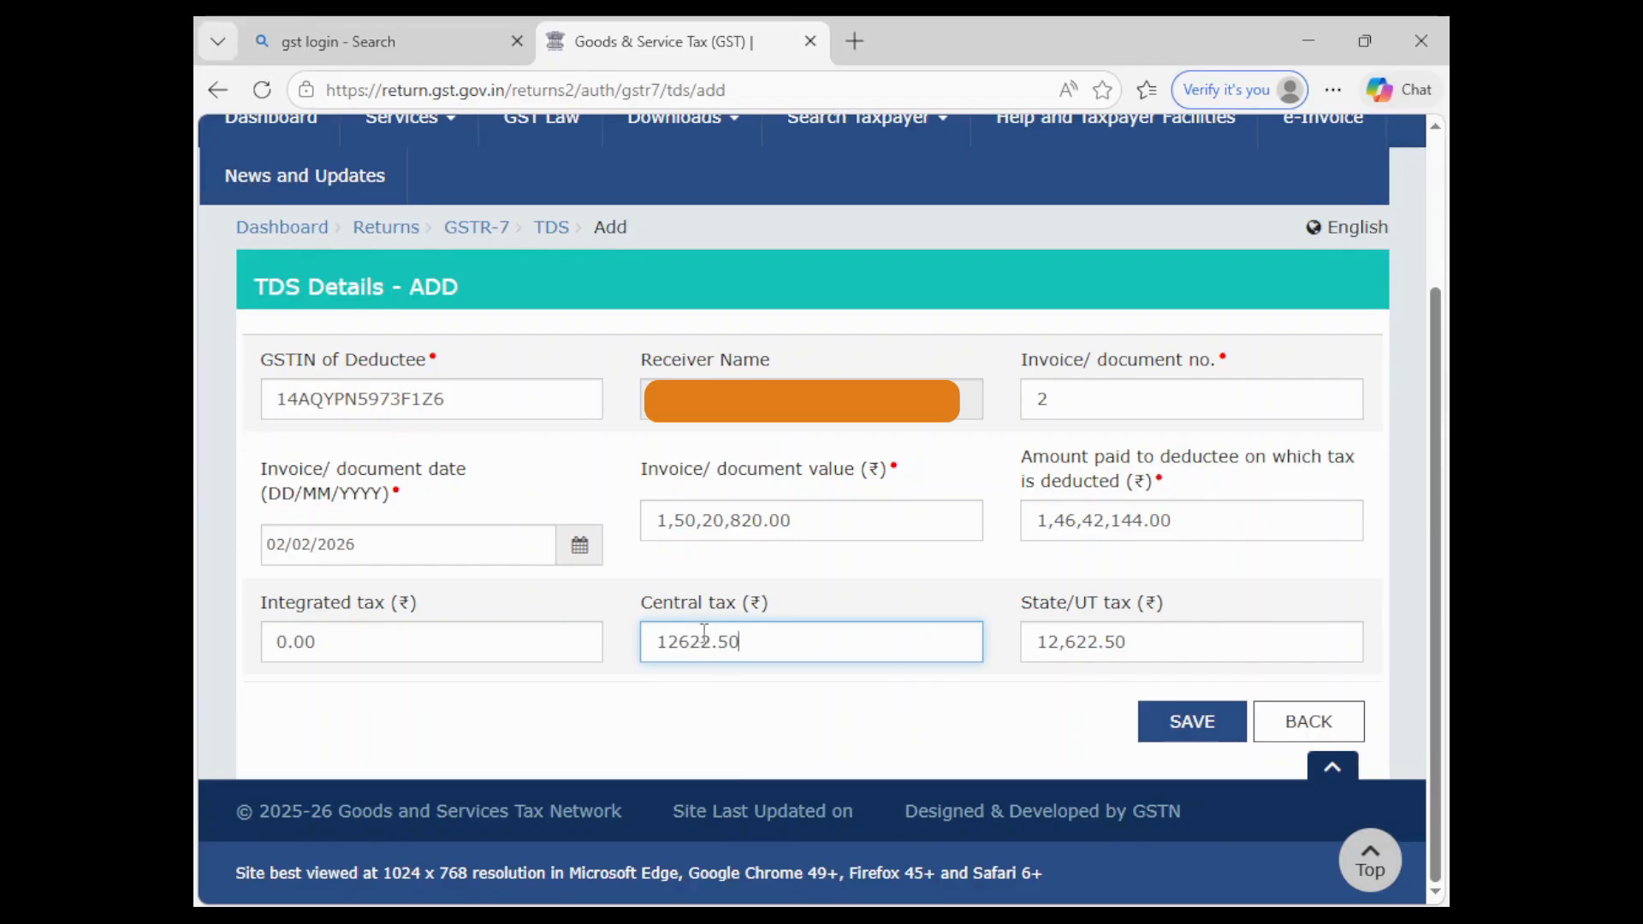
left_click(710, 644)
type("5")
left_click(817, 753)
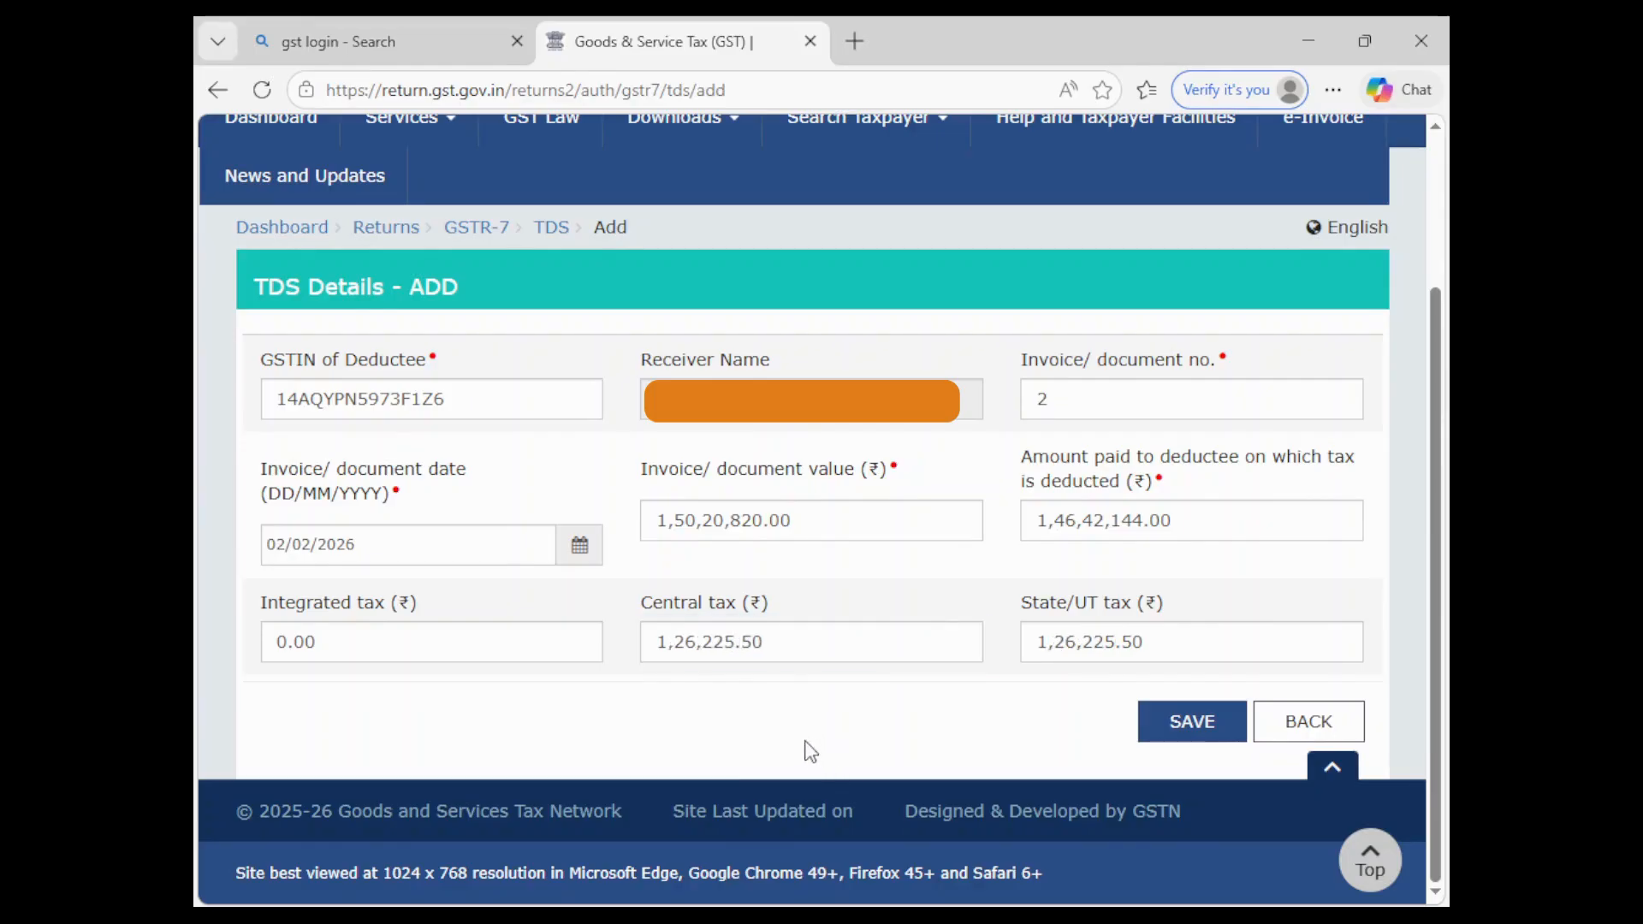
left_click(1203, 722)
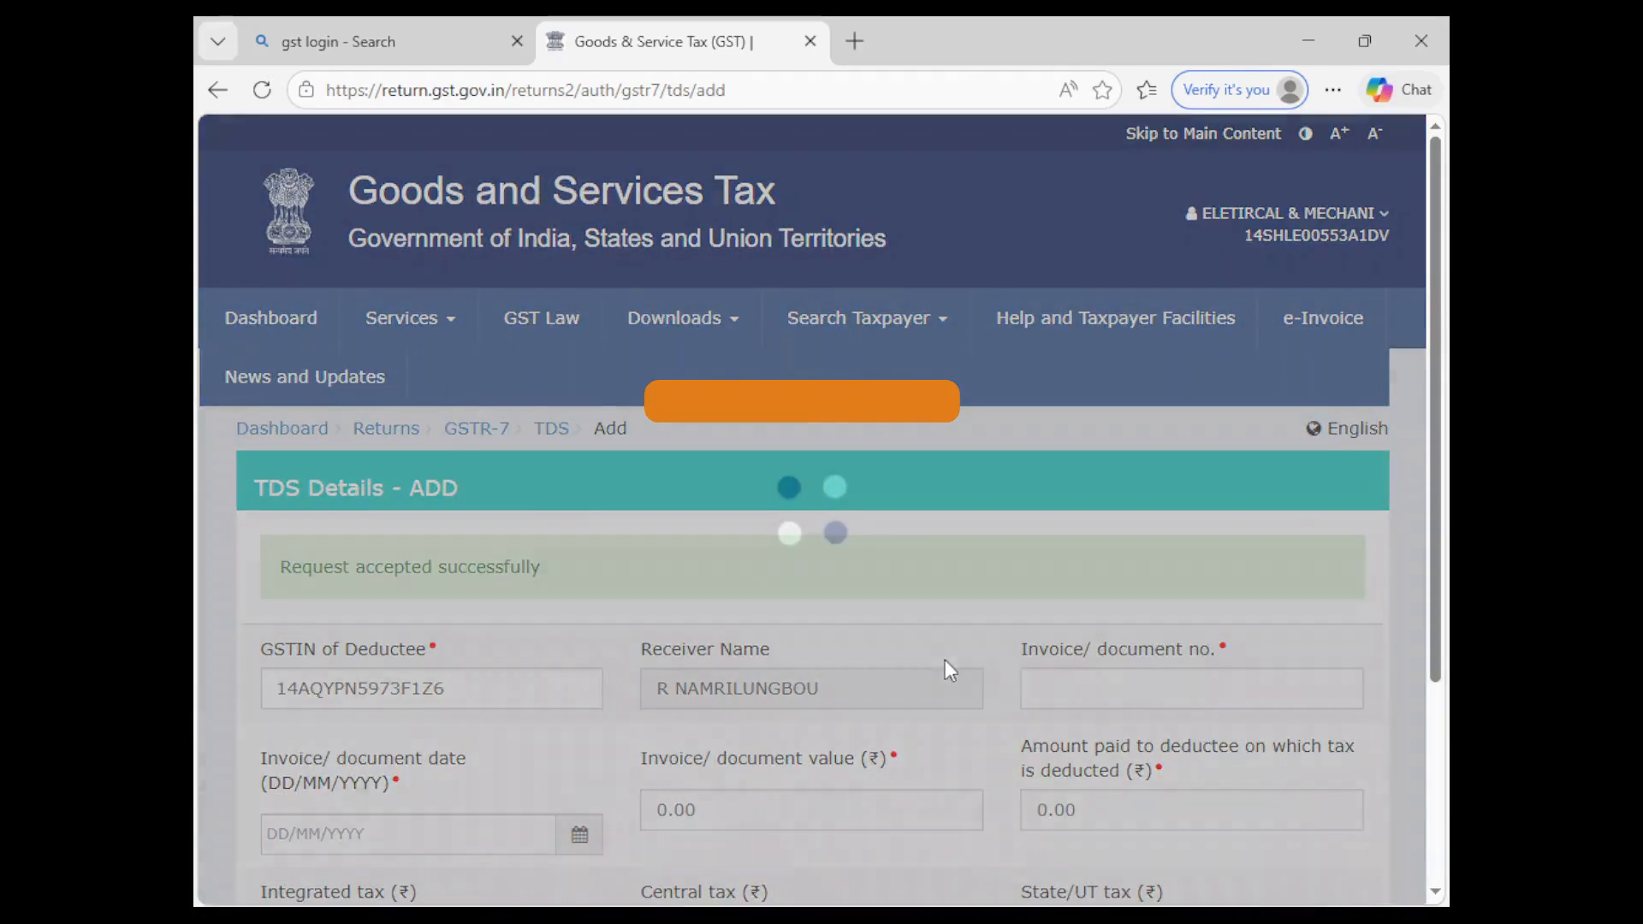
- Replace the previous deductee GSTIN with the third deductee's GSTIN
scroll(873, 631, "down", 3)
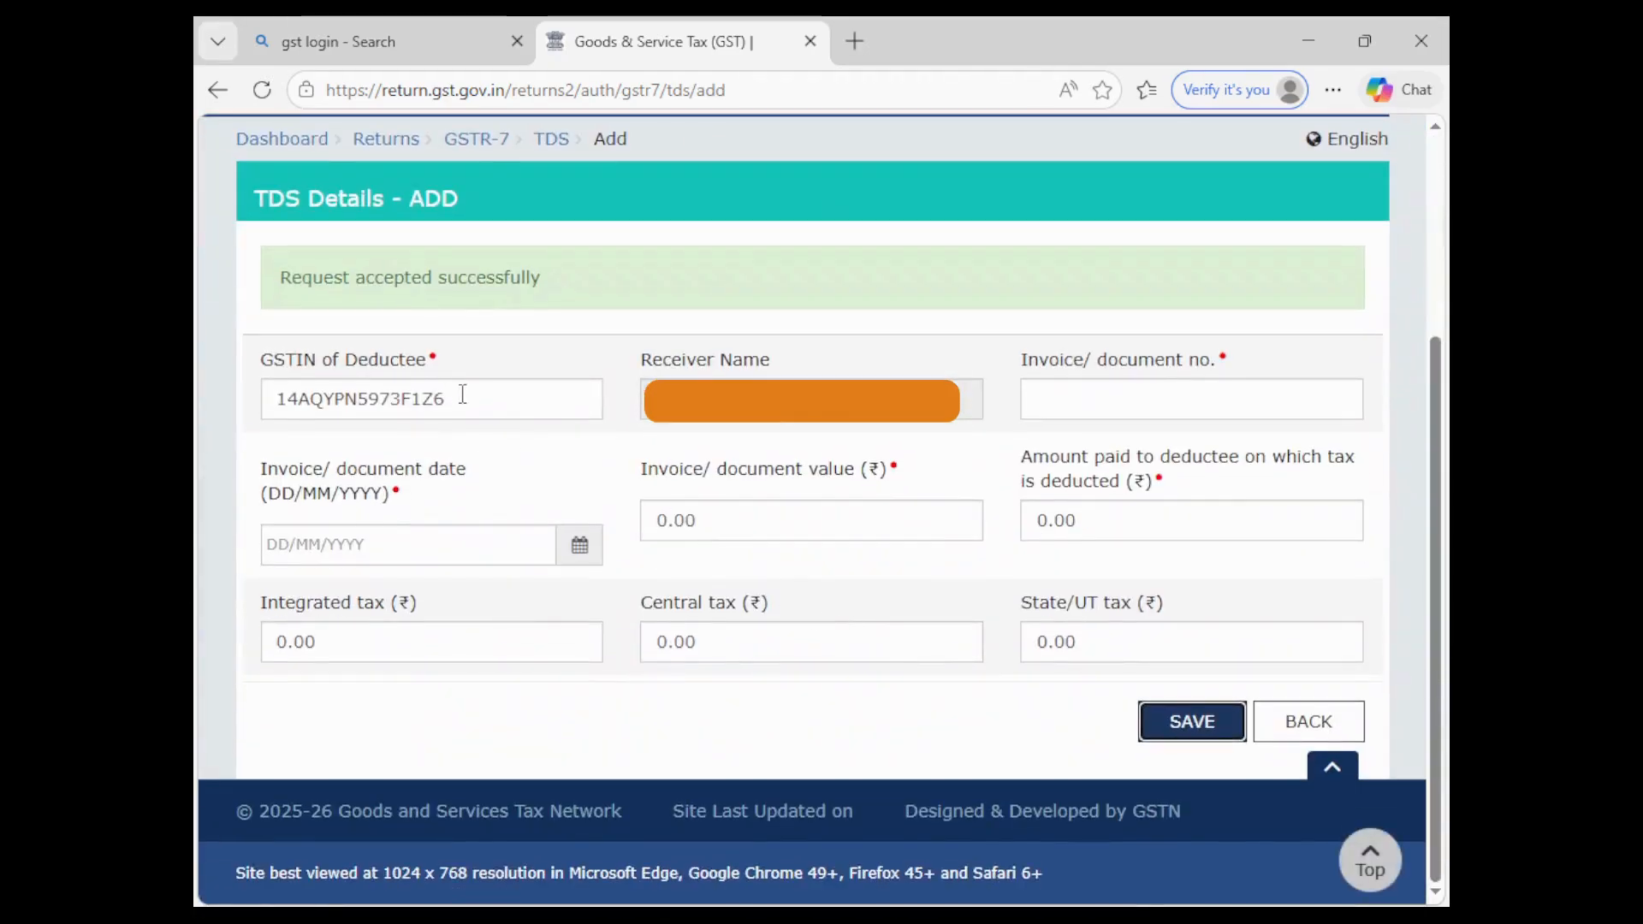
left_click_drag(493, 398, 198, 393)
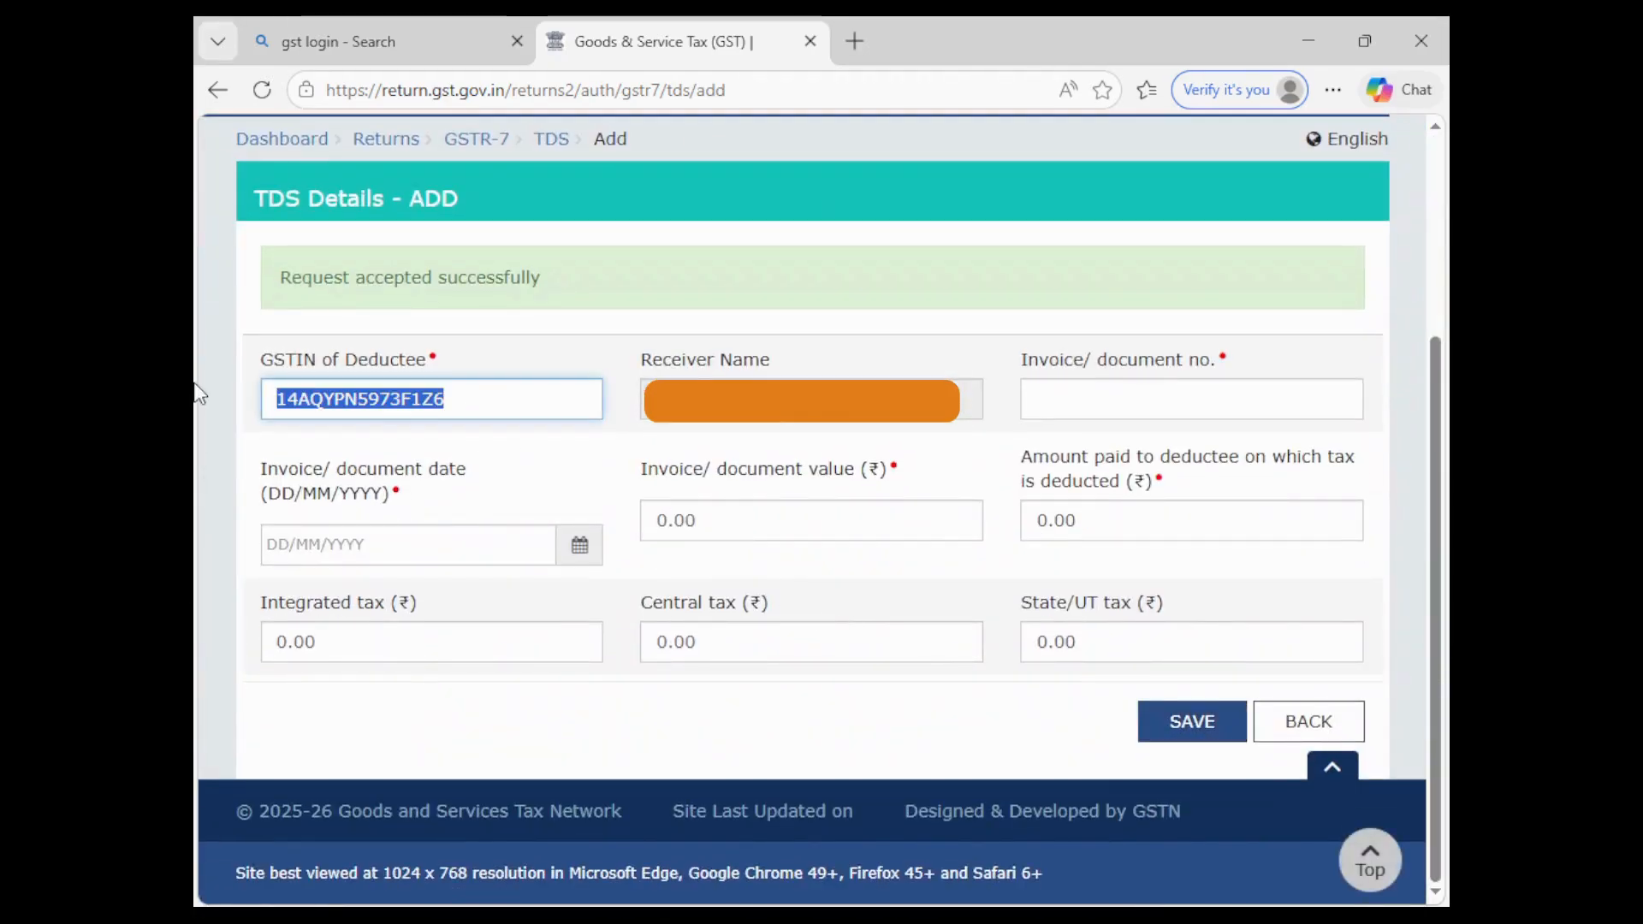
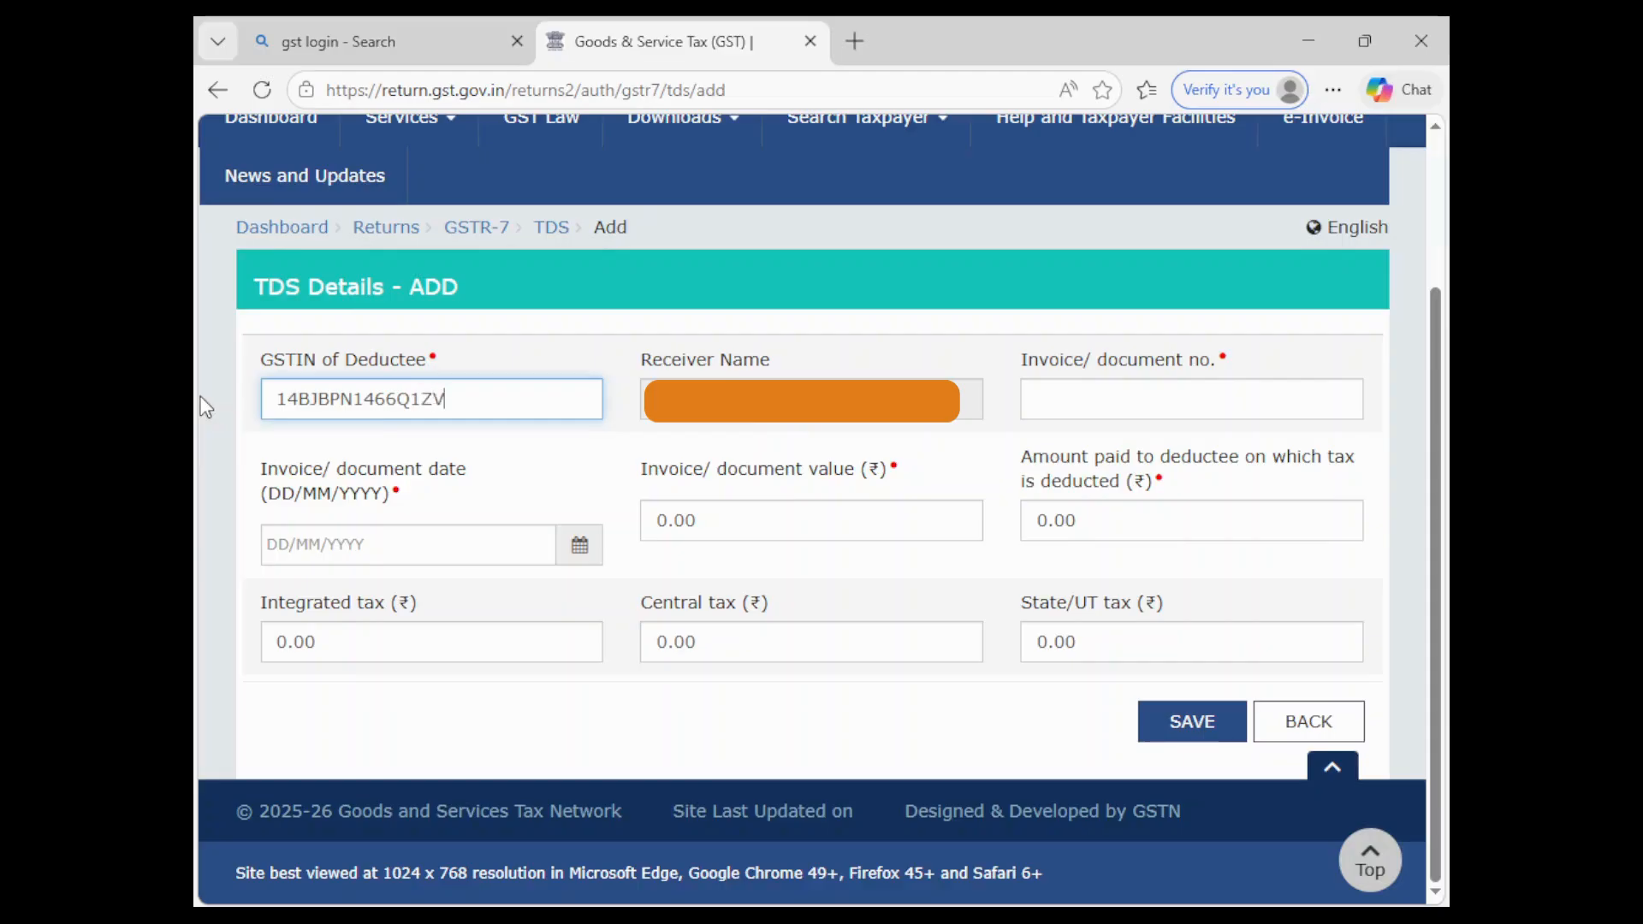
- Confirm the GSTIN and enter invoice number 3 dated 02/02/2026
left_click(454, 734)
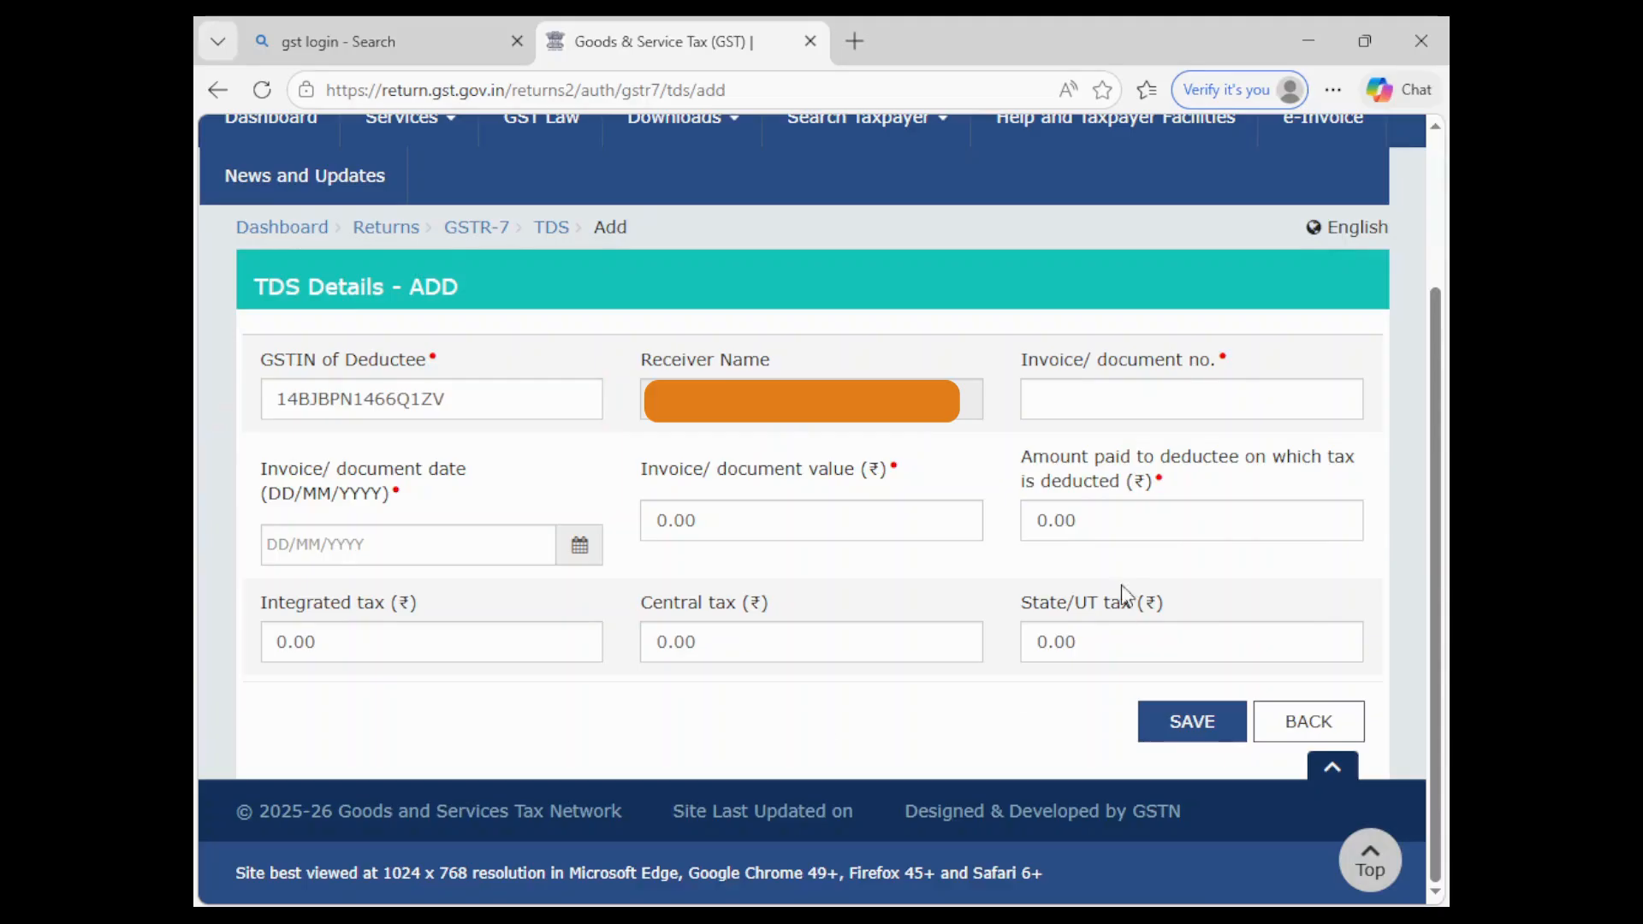
left_click(1102, 400)
type("3")
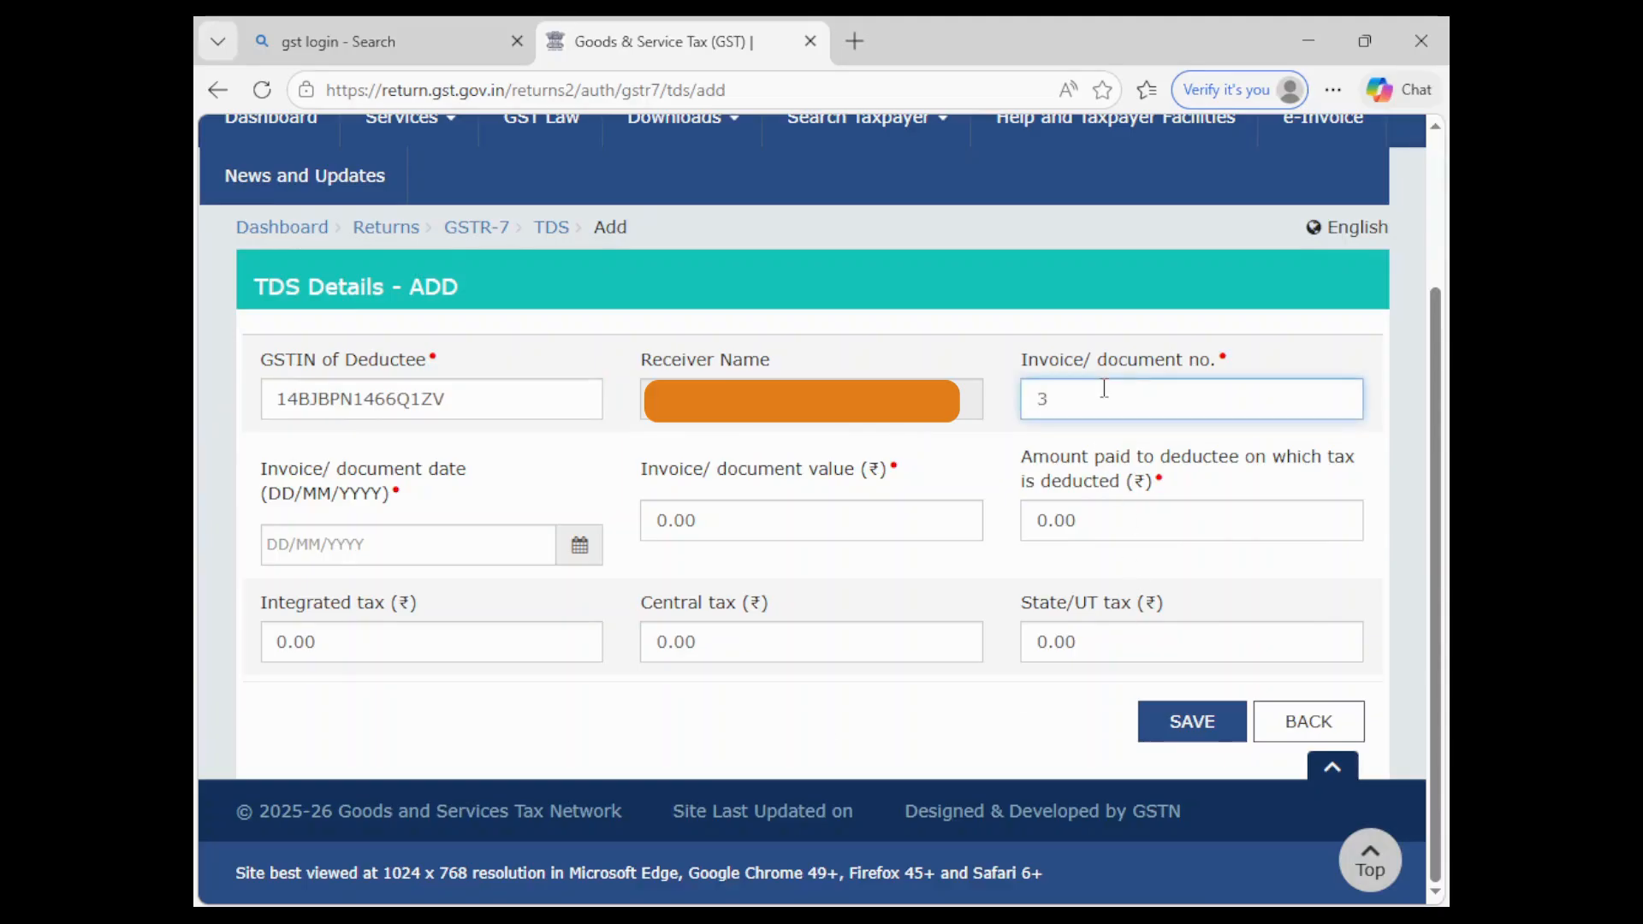
left_click(577, 544)
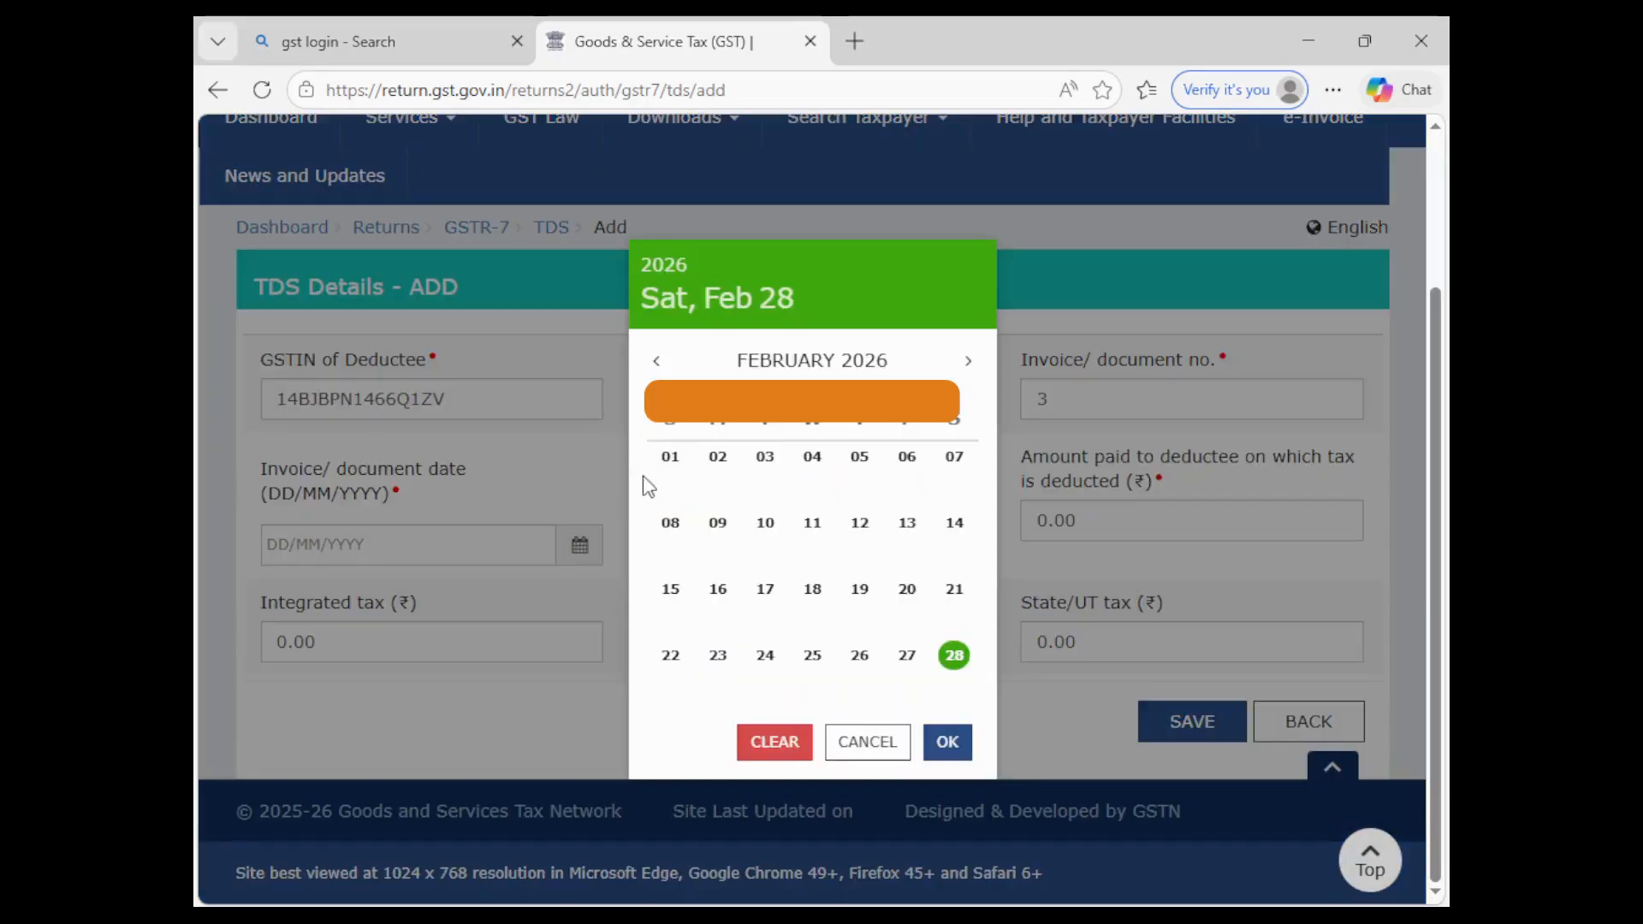
left_click(718, 456)
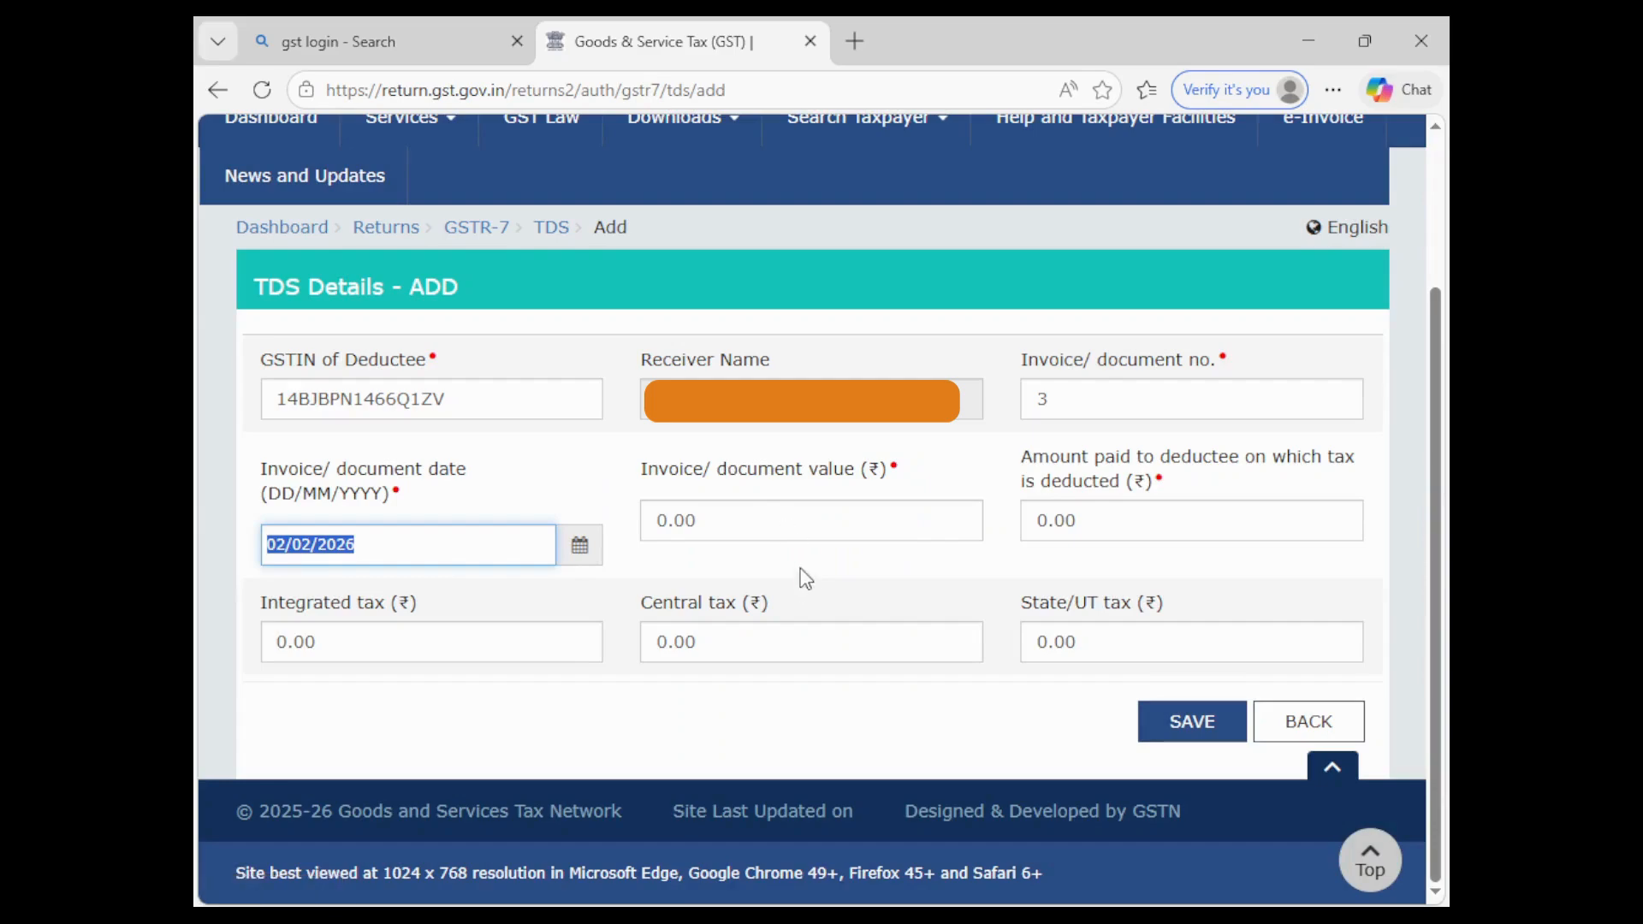
- Enter invoice value 41,27,660.00 and amount paid 40,23,601.00
left_click(792, 528)
left_click_drag(773, 520, 601, 518)
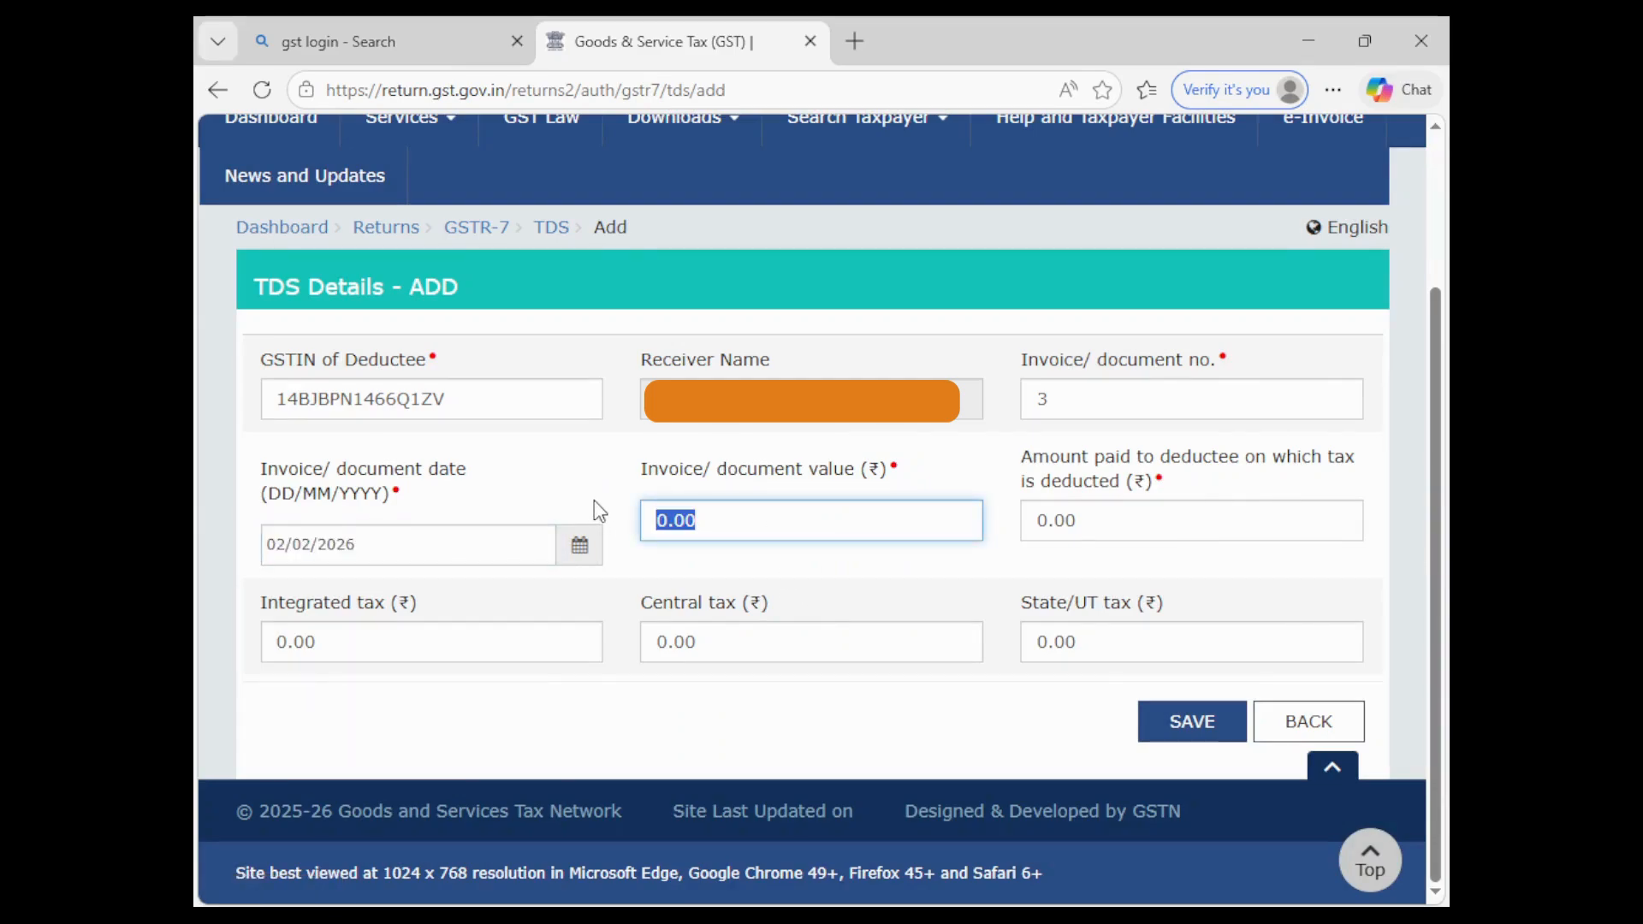
type("4127660")
left_click(835, 764)
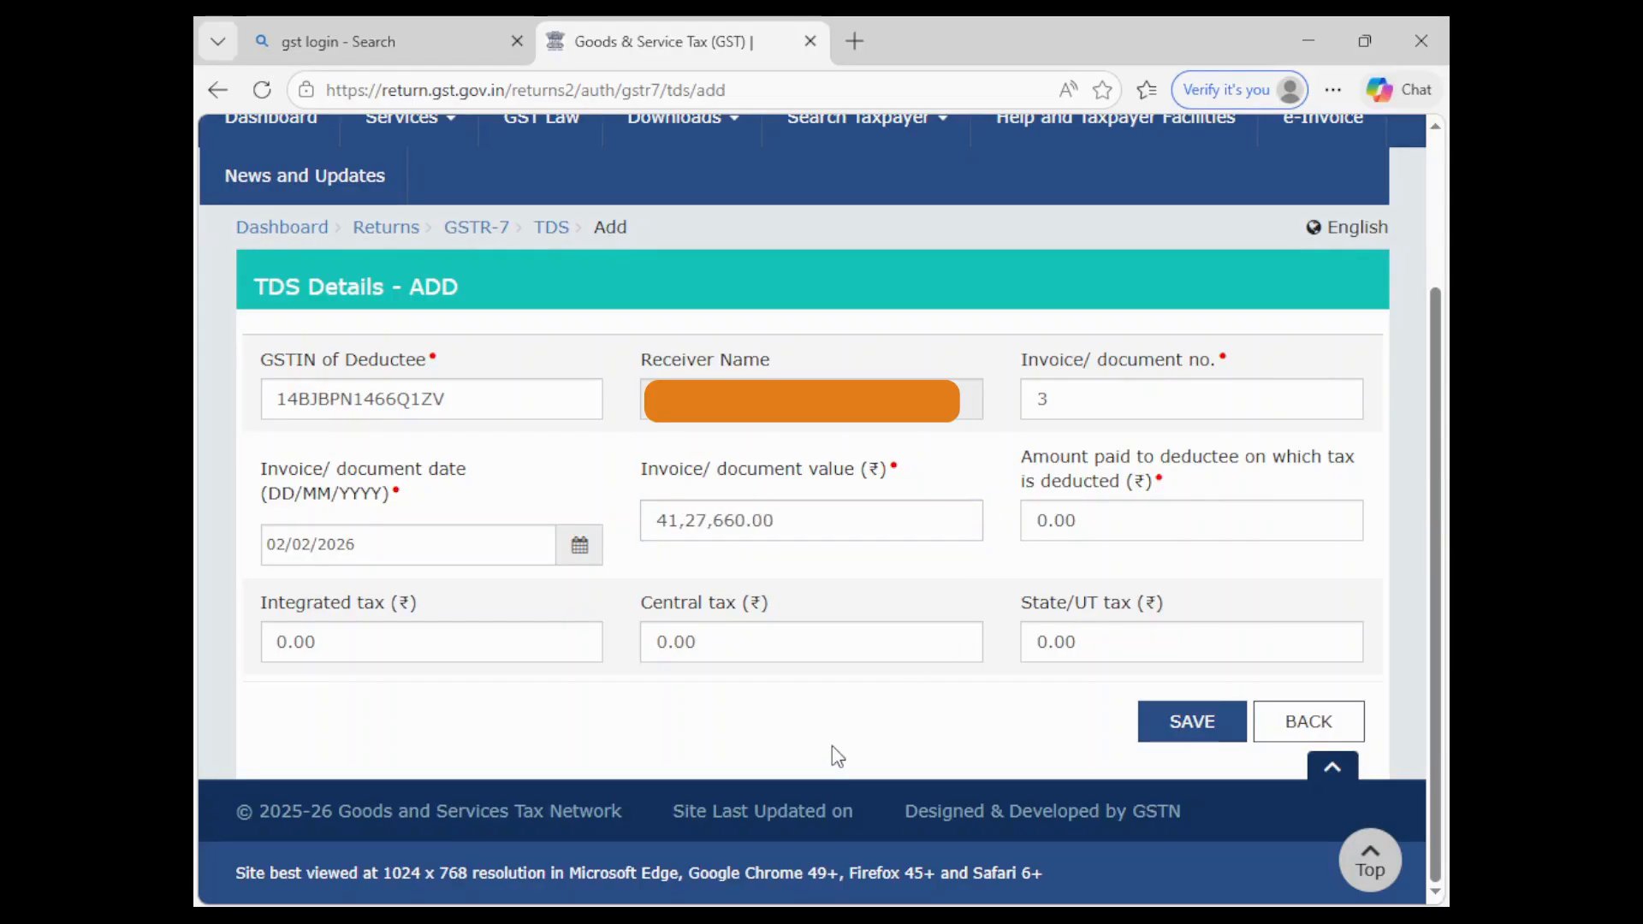
left_click(1126, 515)
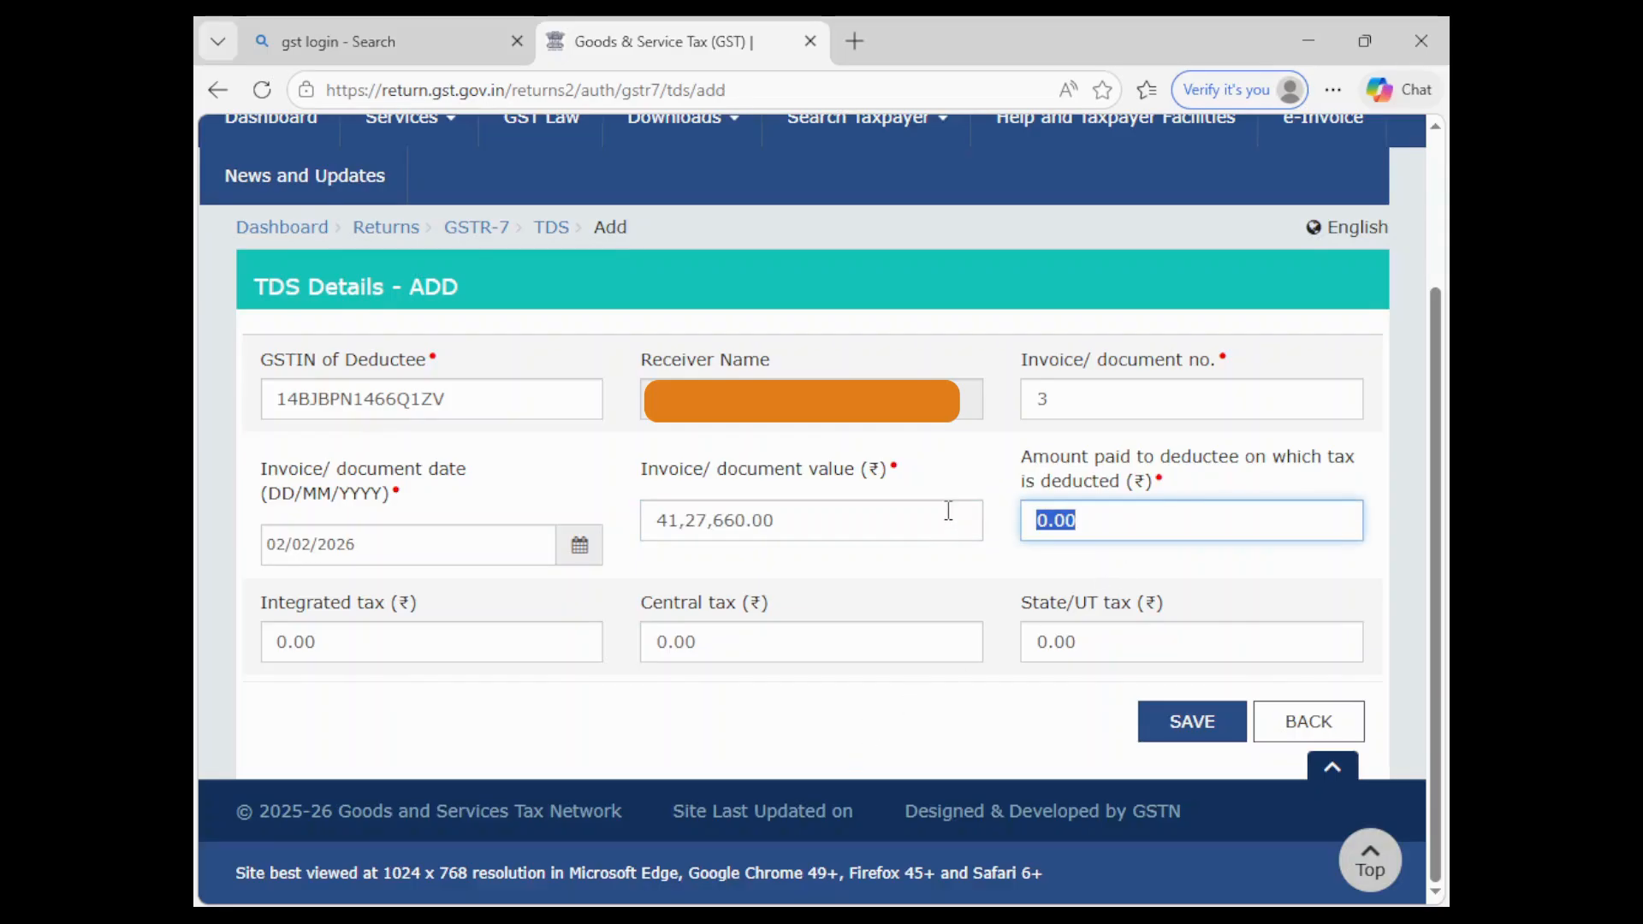
type("4023601")
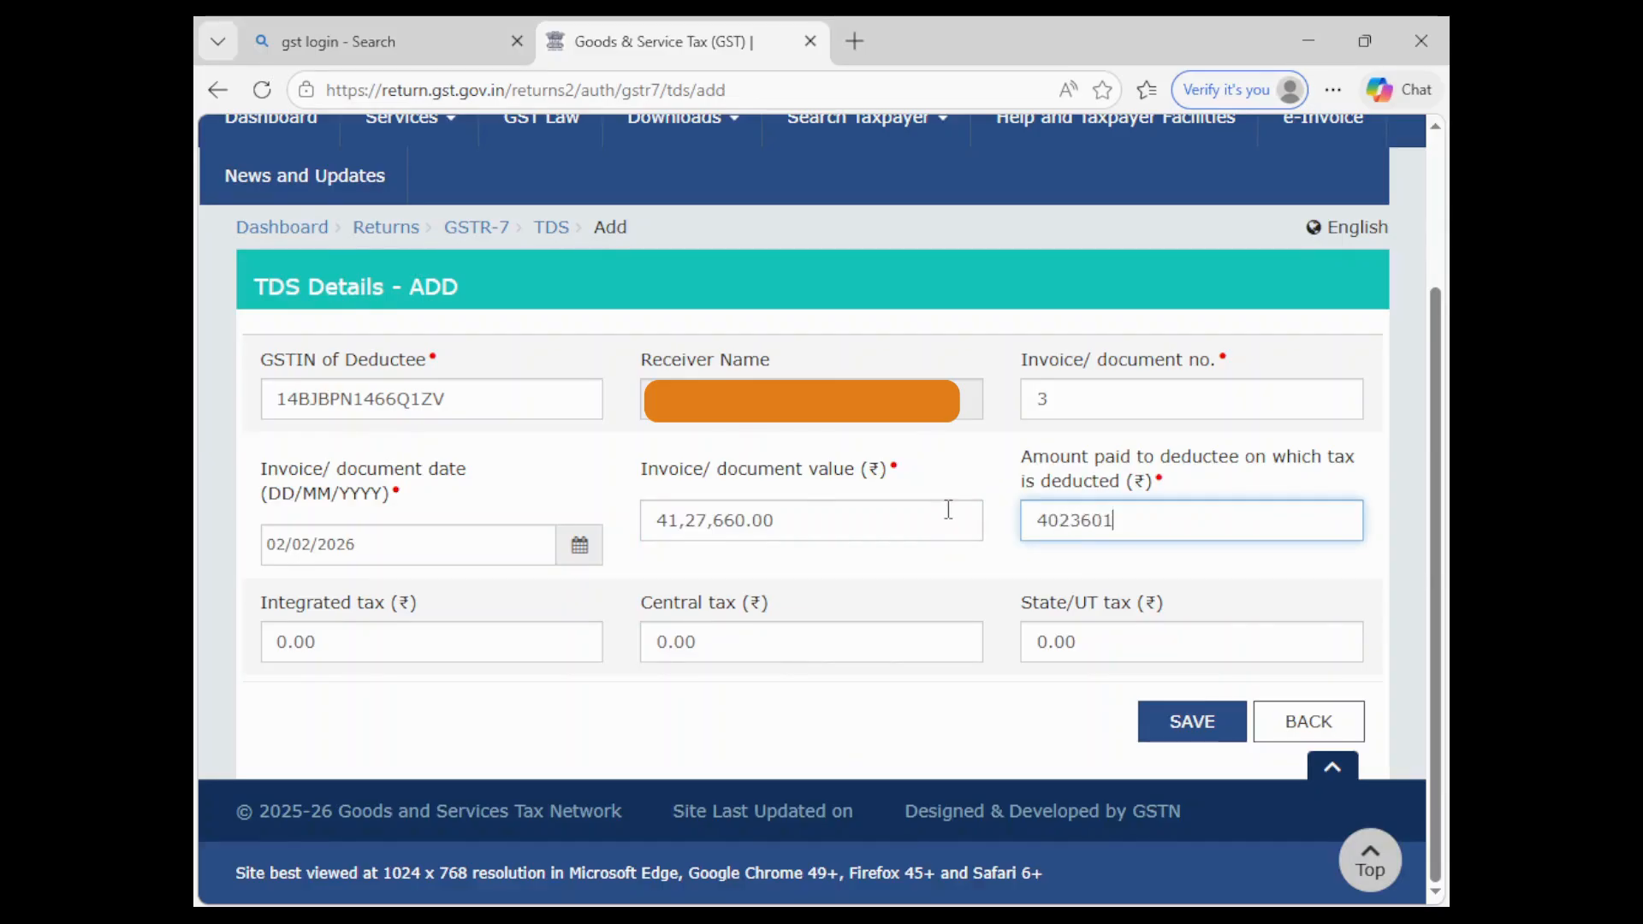
left_click(936, 755)
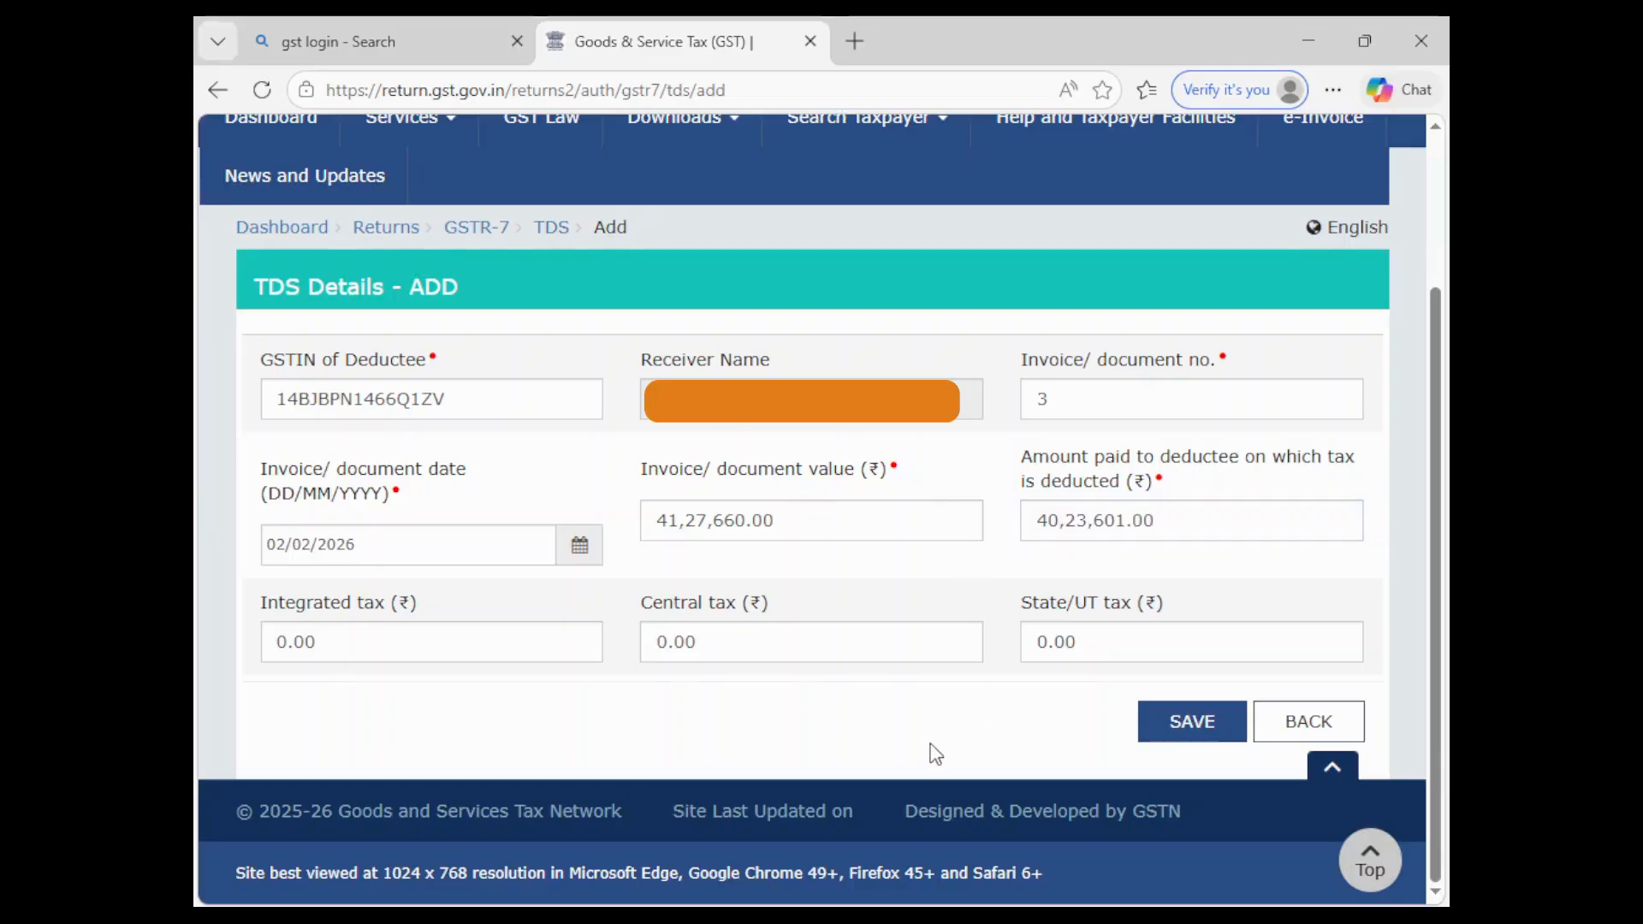
- Enter central tax 34,686, save the record, and go back to the GSTR-7 dashboard
left_click(739, 637)
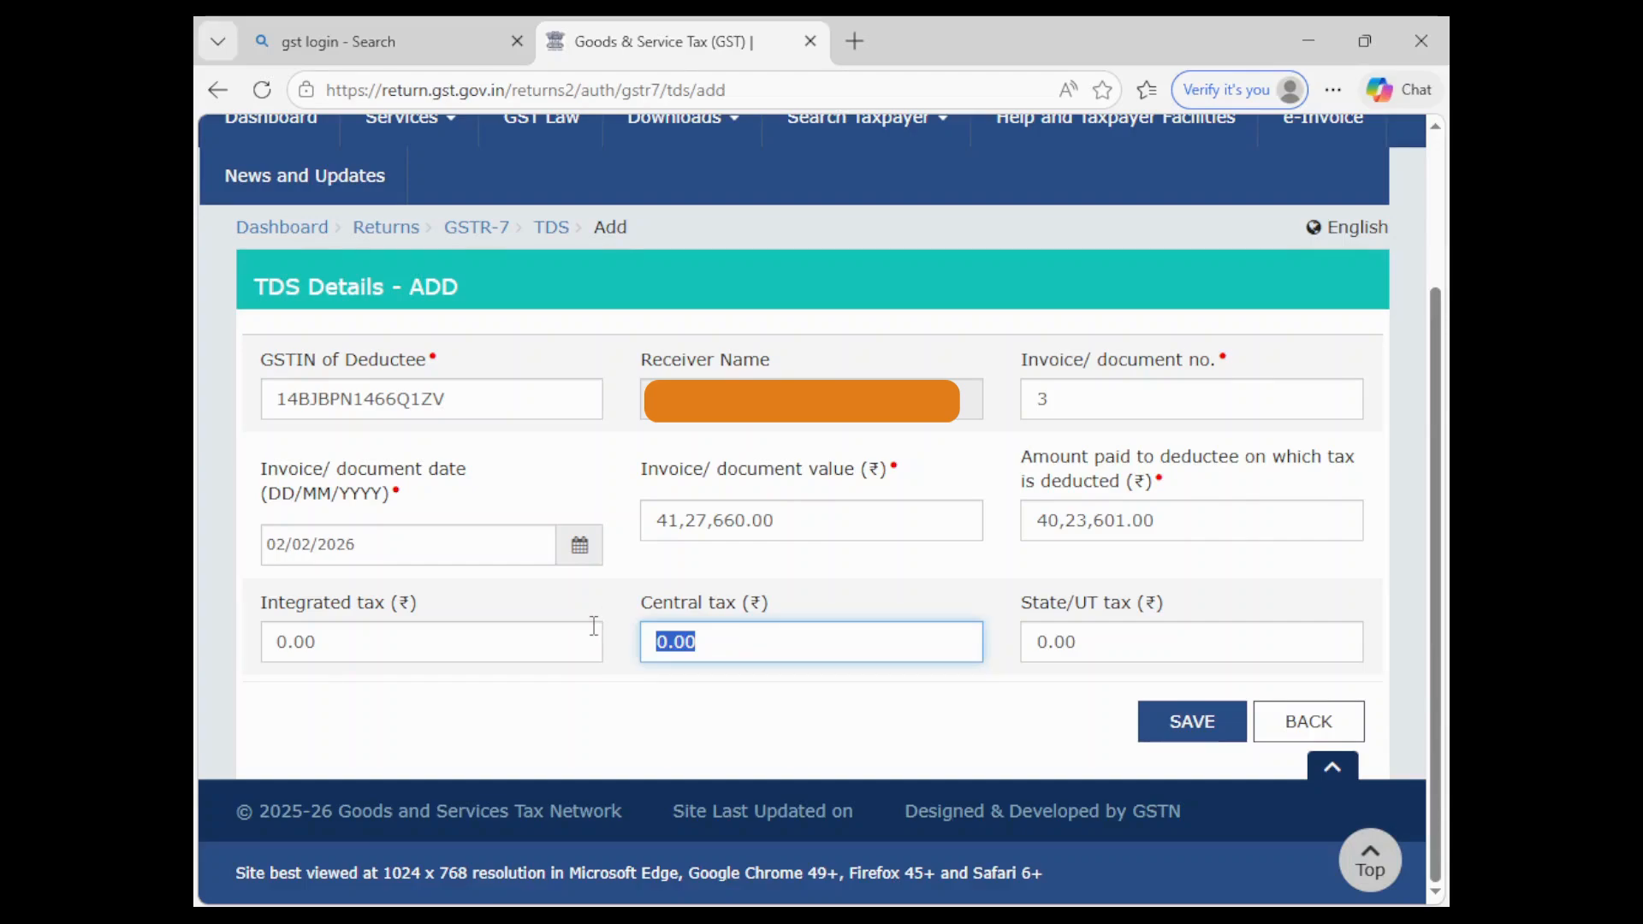
type("34686")
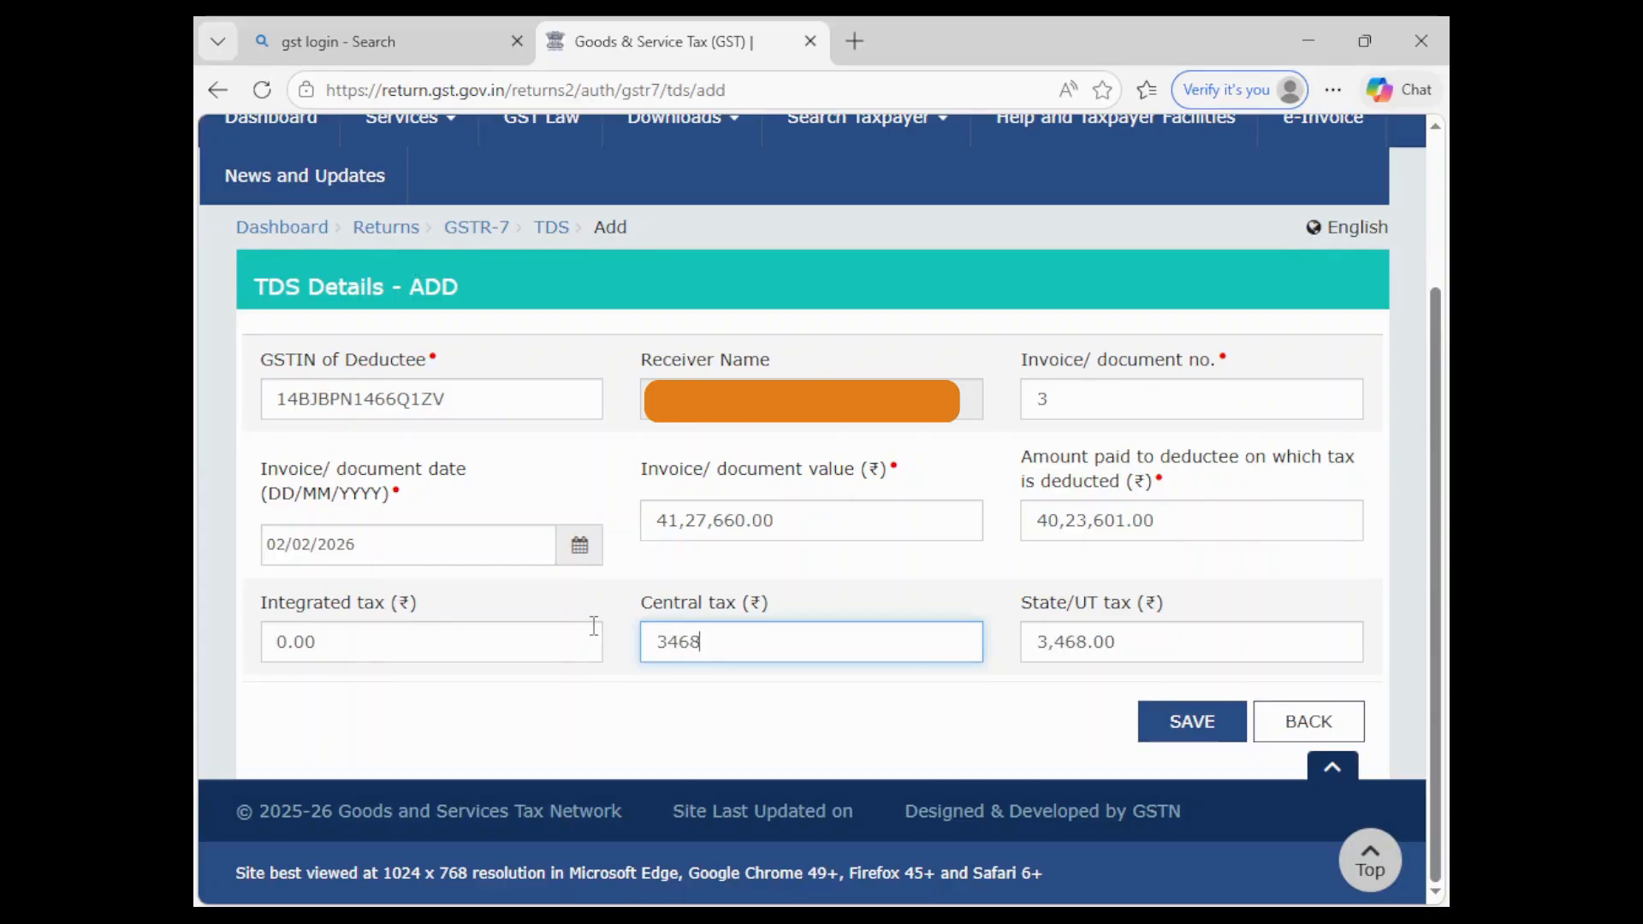
left_click(711, 712)
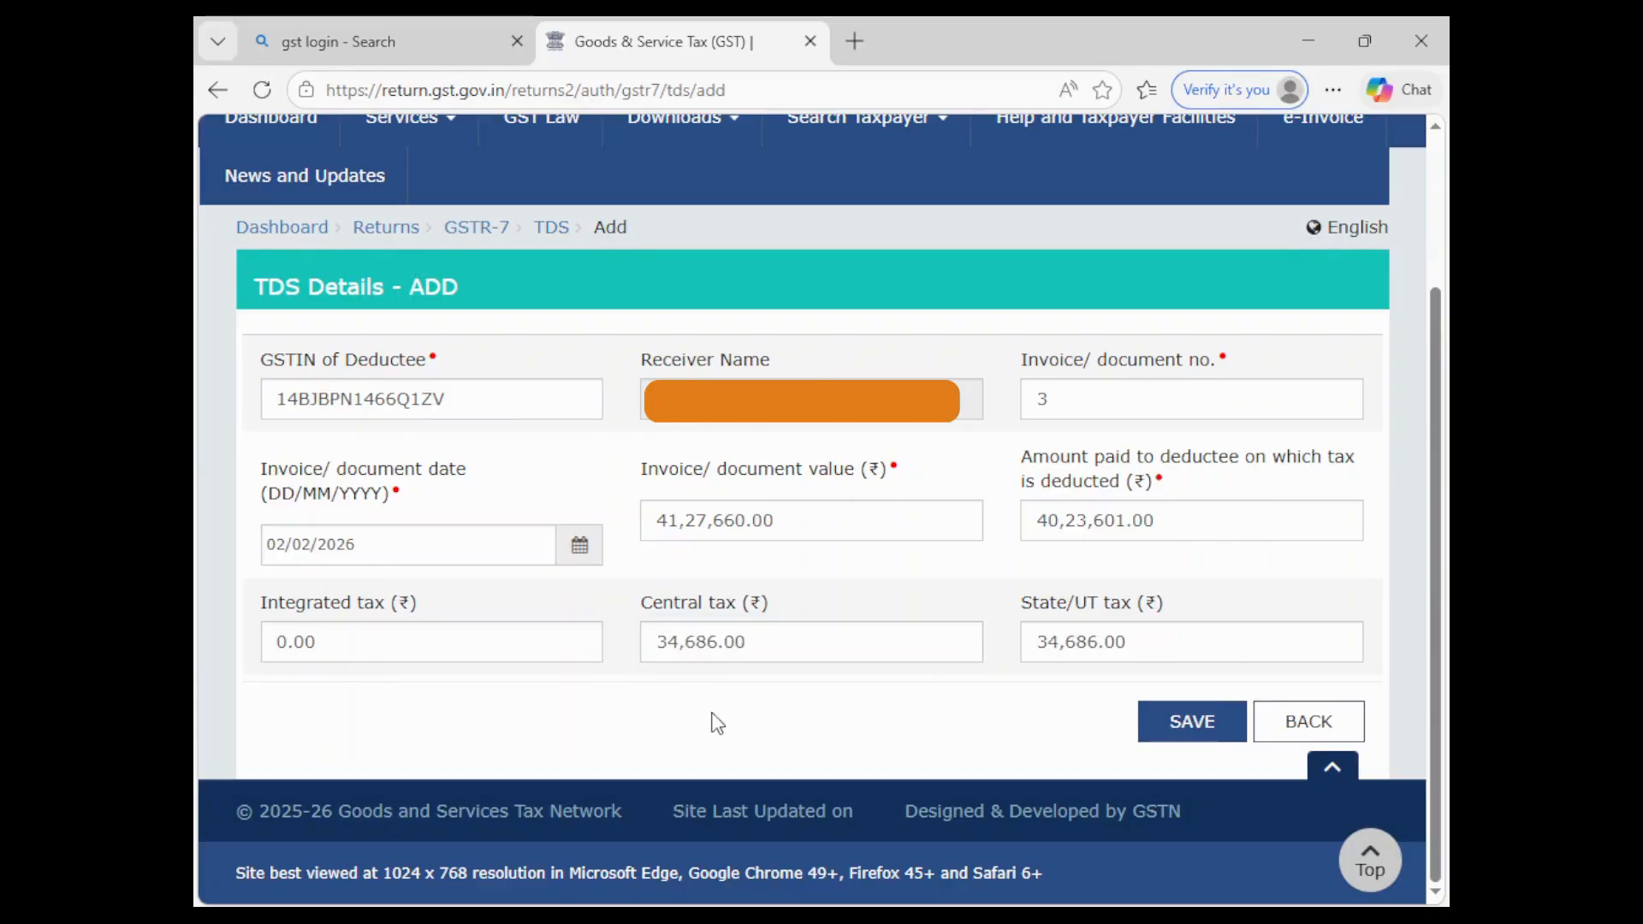
left_click(1206, 727)
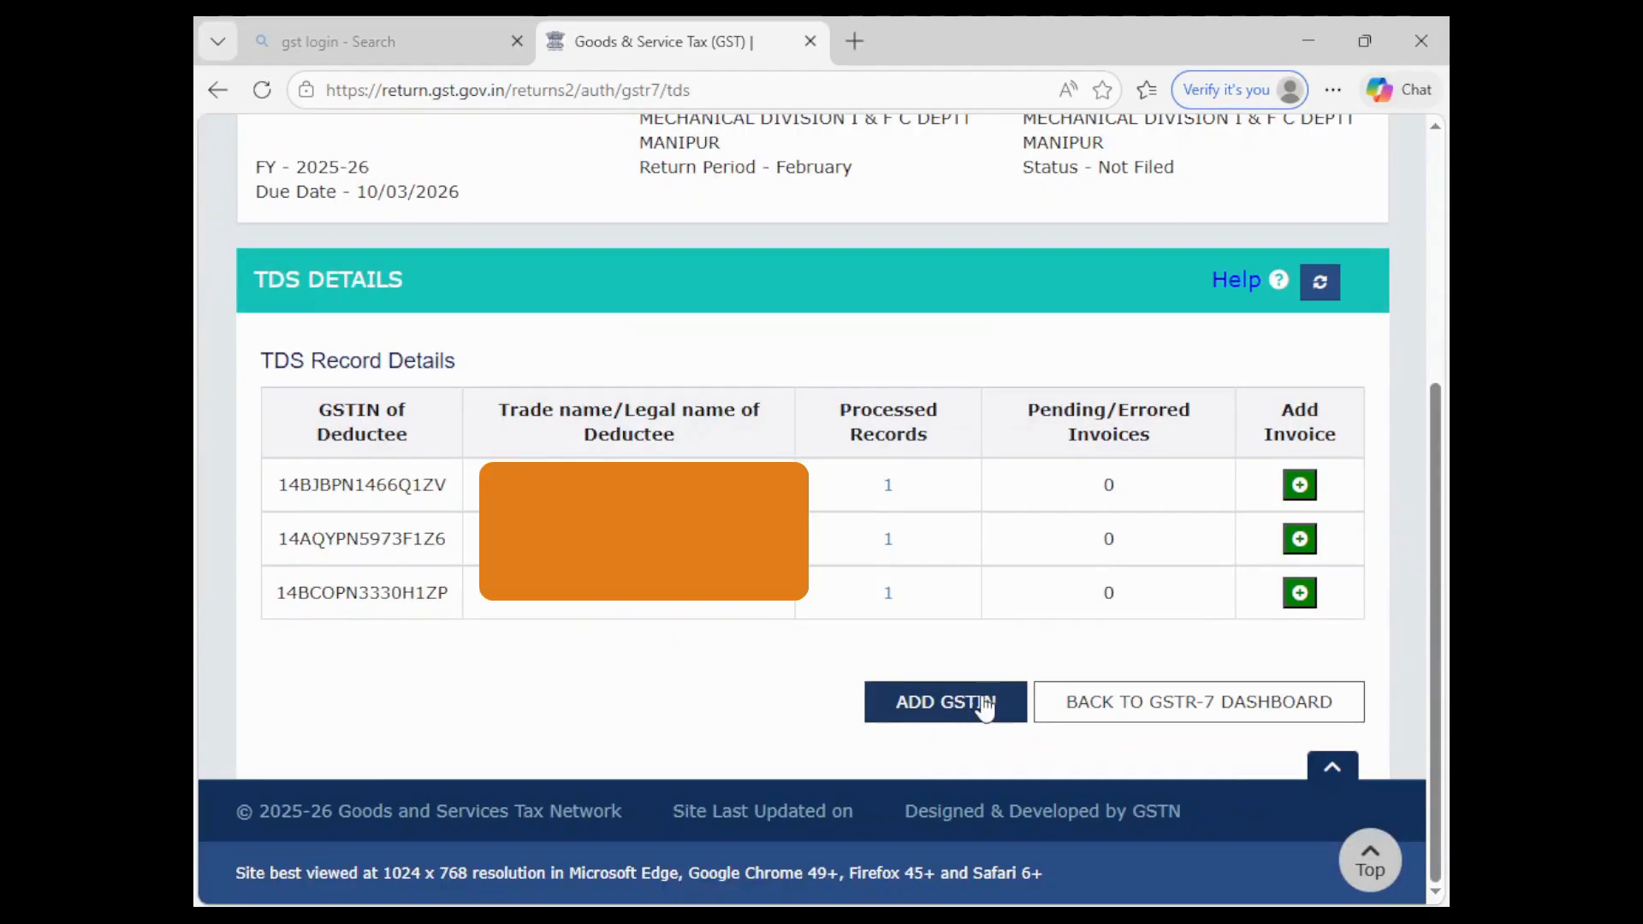
left_click(1102, 703)
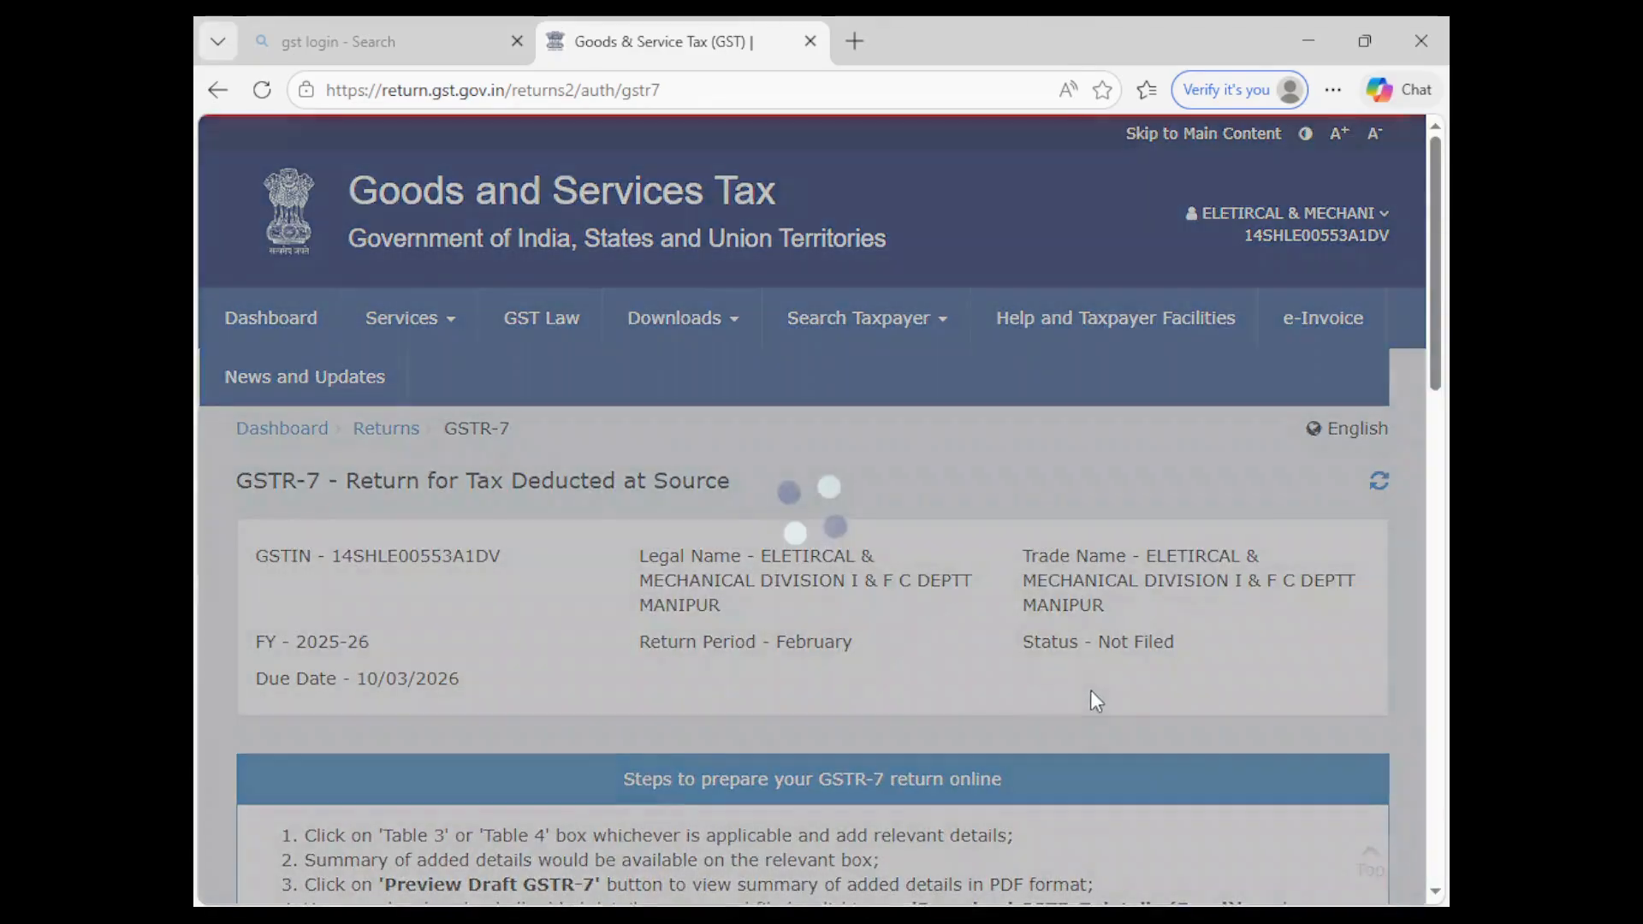
- Request Generate Summary at the bottom of the February 2025-26 GSTR-7 page
scroll(1090, 689, "down", 10)
scroll(1086, 680, "down", 3)
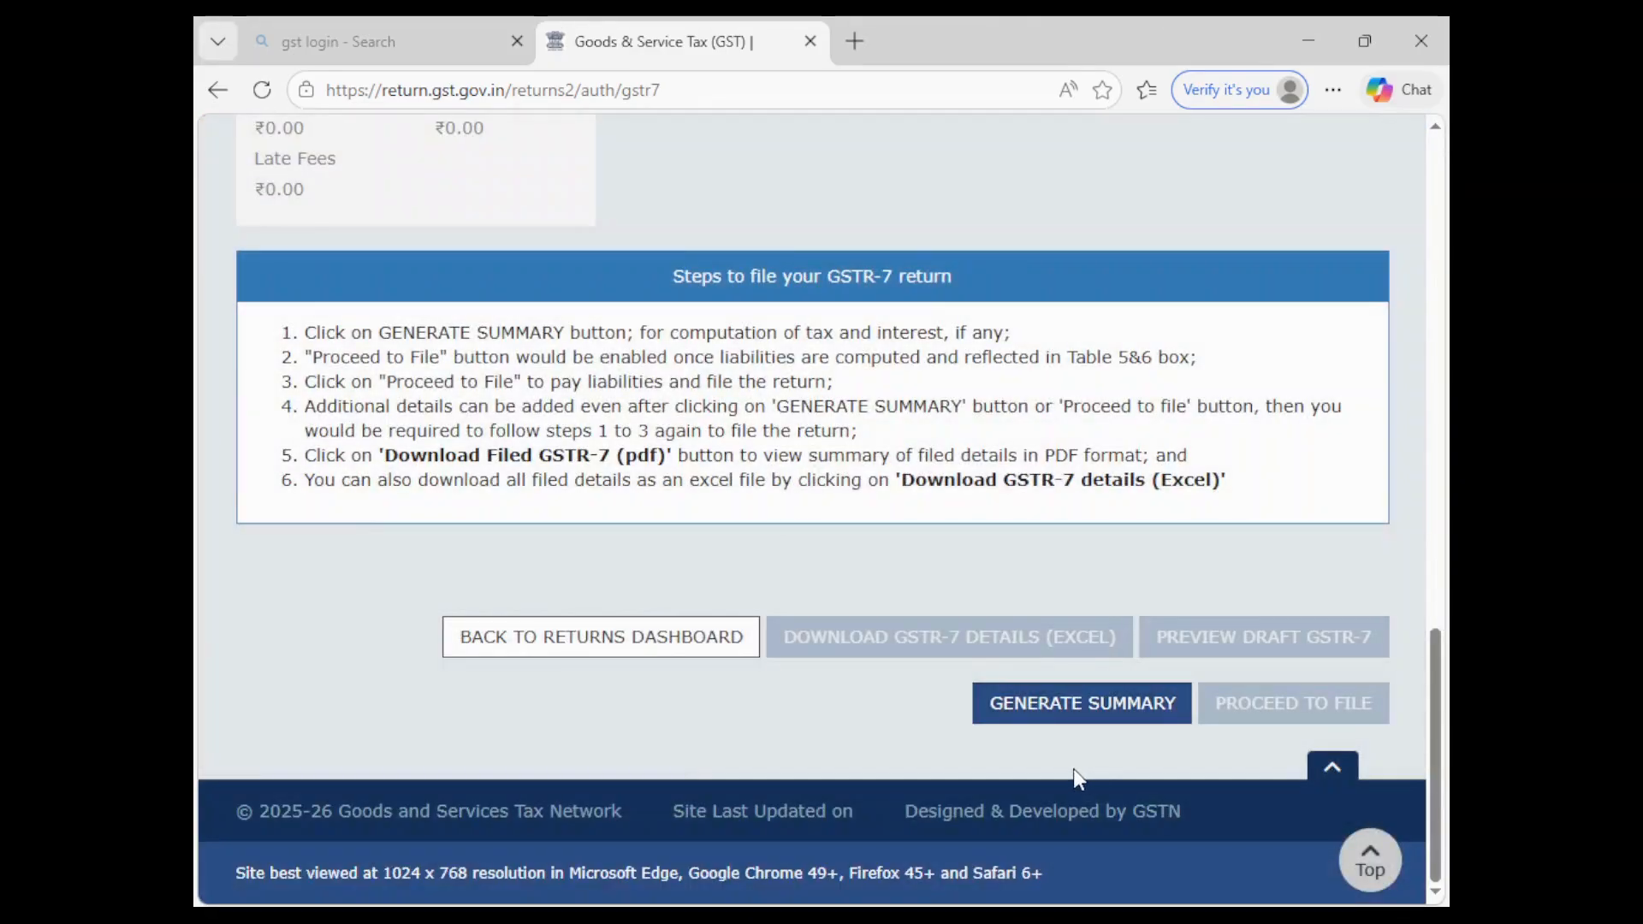
scroll(842, 731, "up", 4)
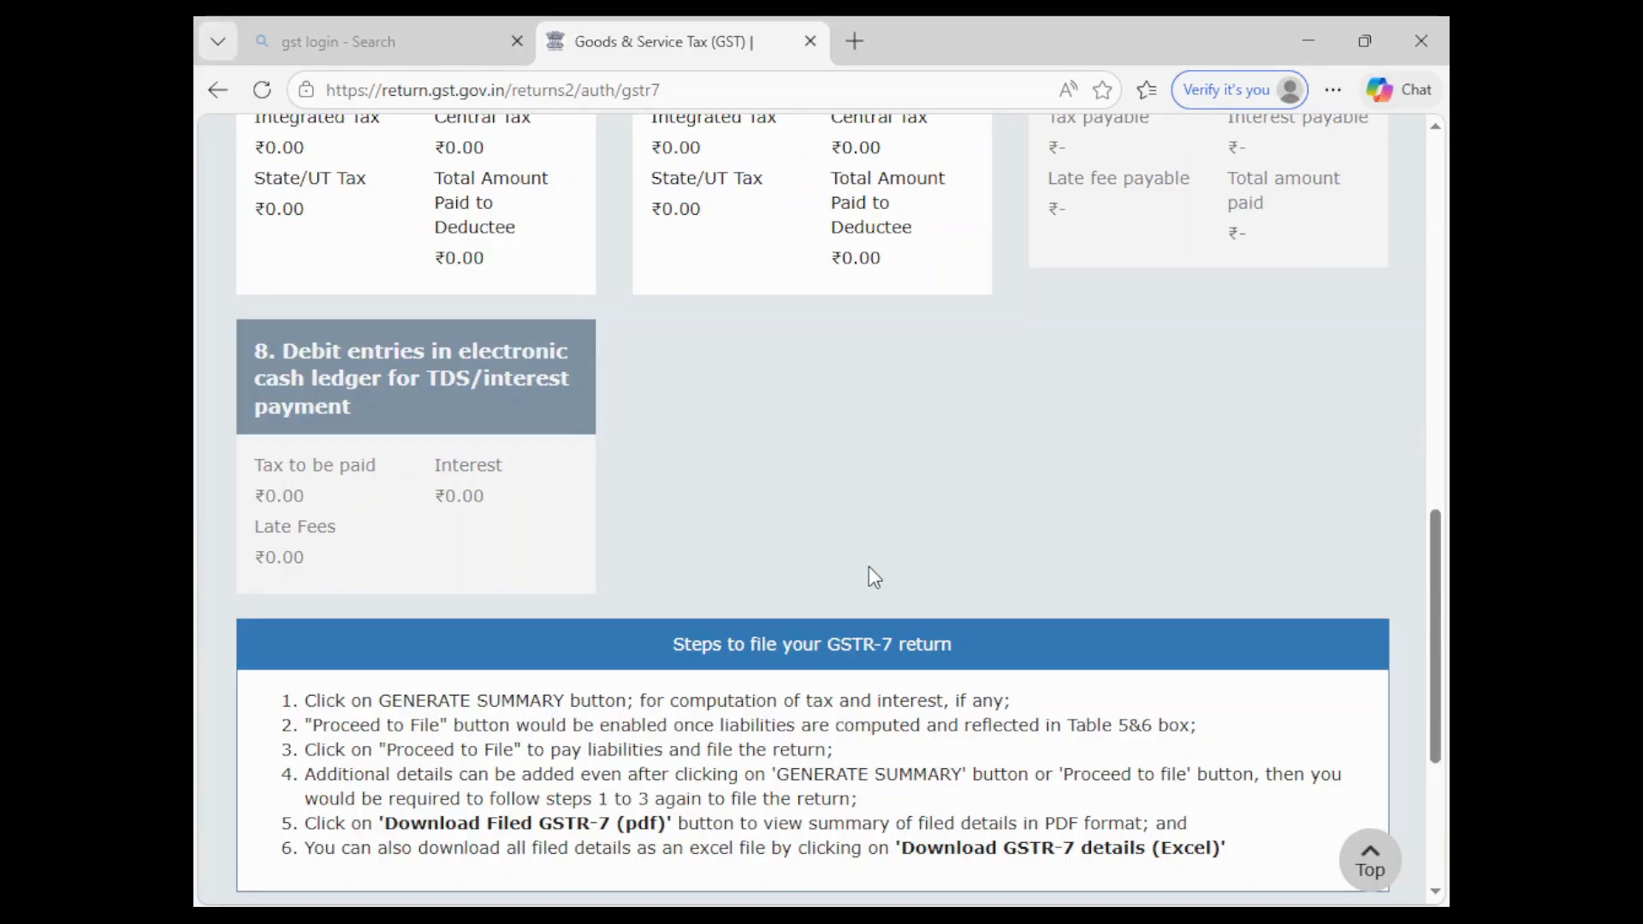
scroll(870, 568, "down", 4)
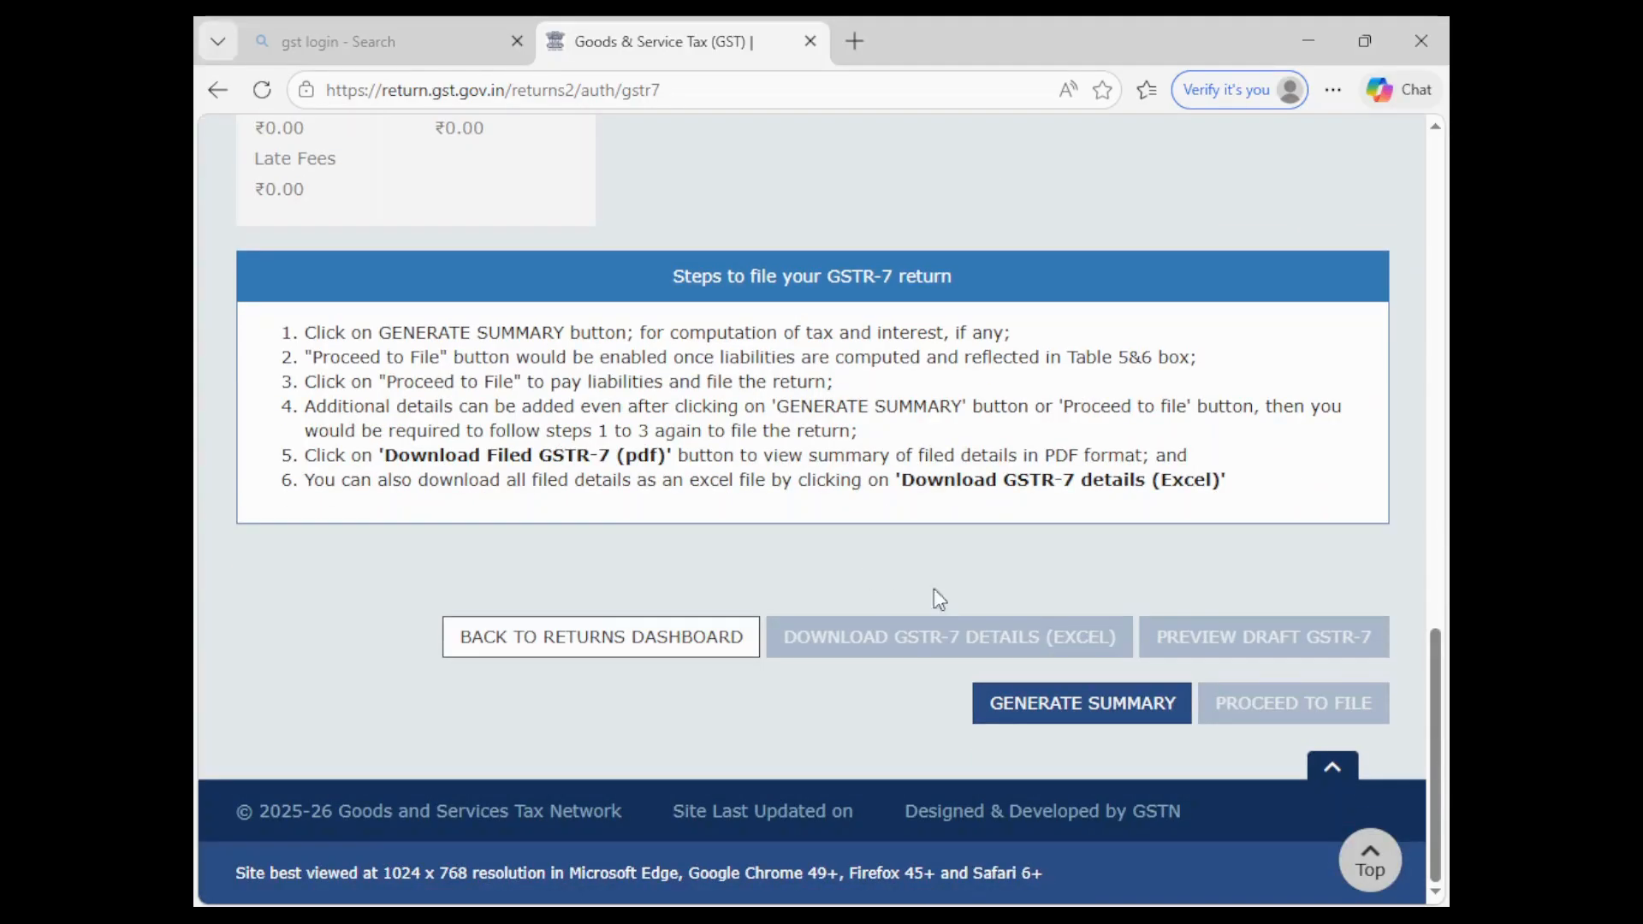
left_click(1078, 716)
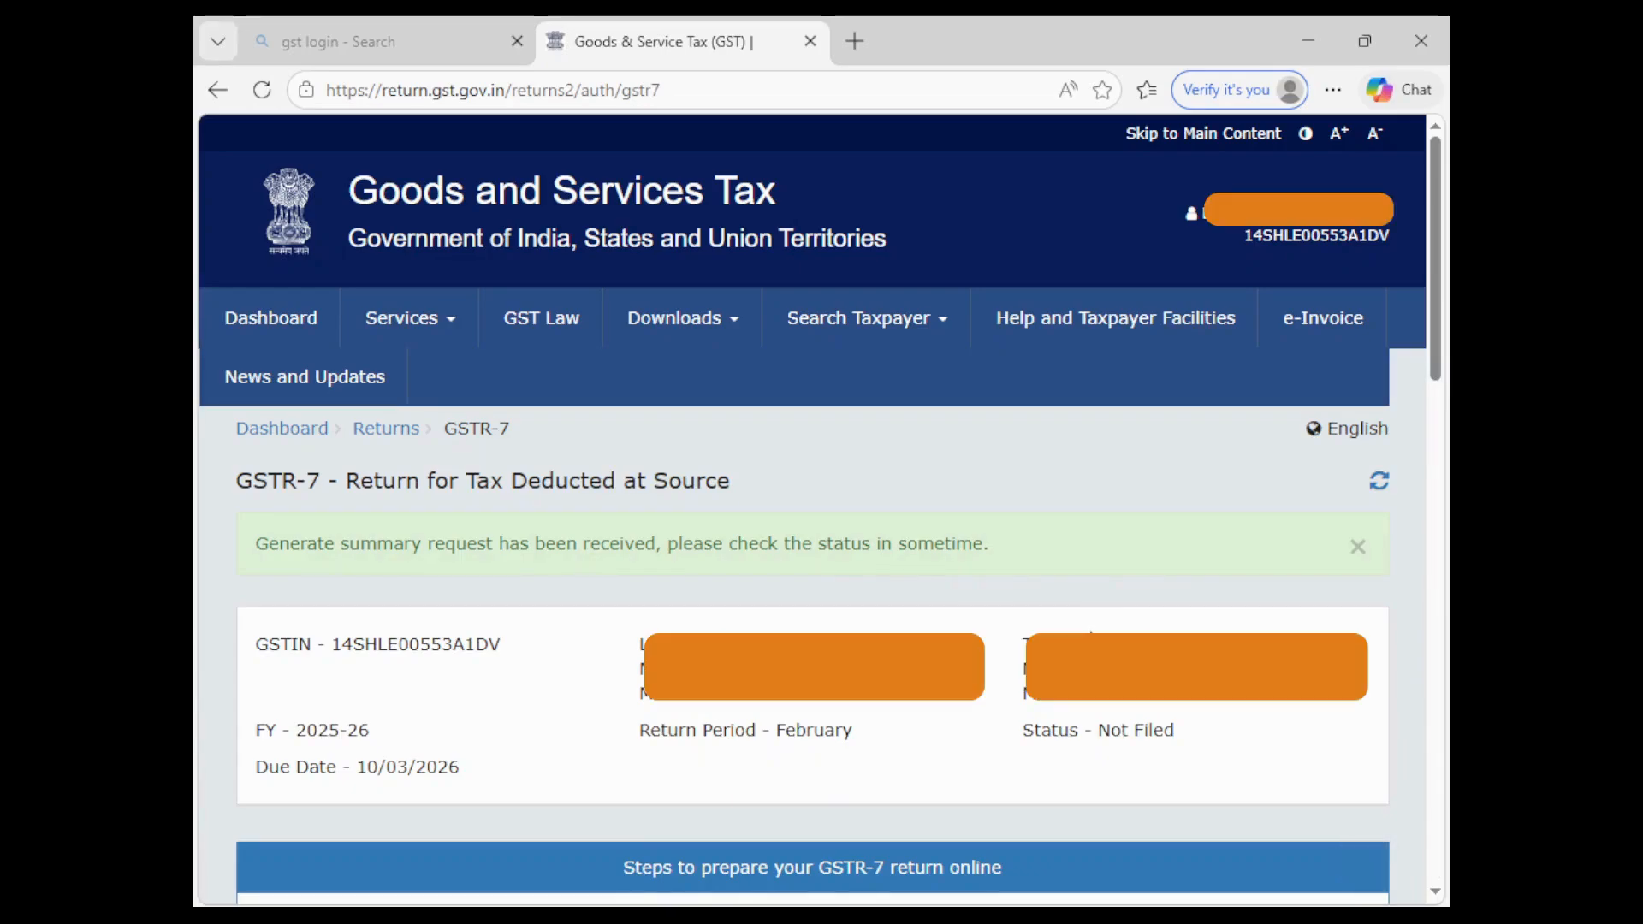
scroll(813, 514, "down", 9)
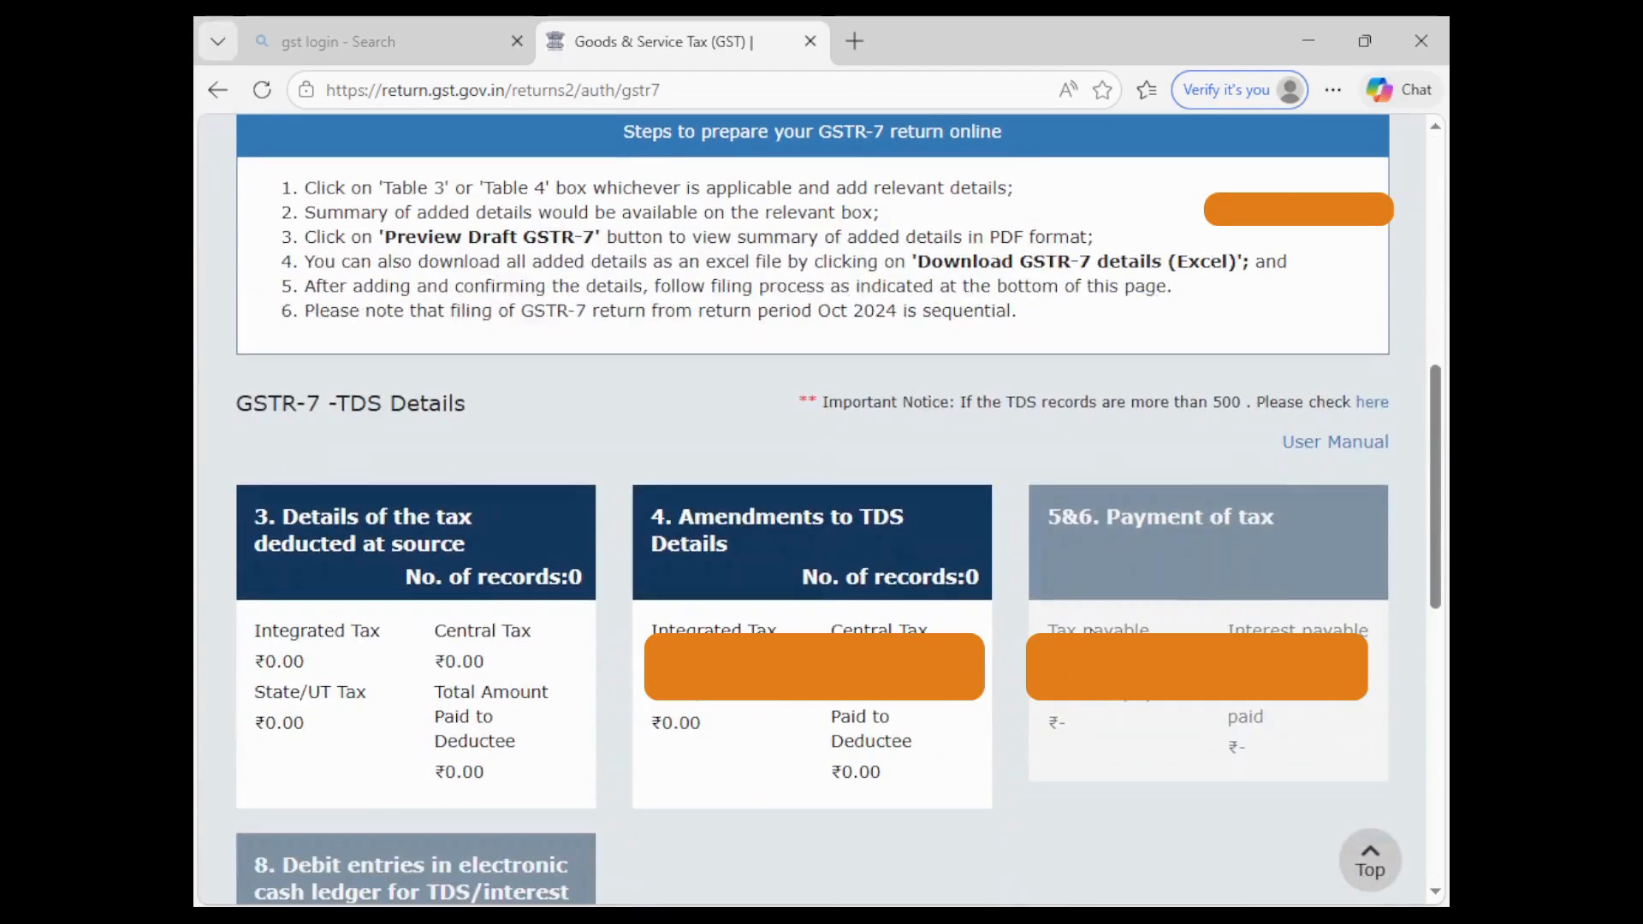
scroll(1086, 624, "up", 9)
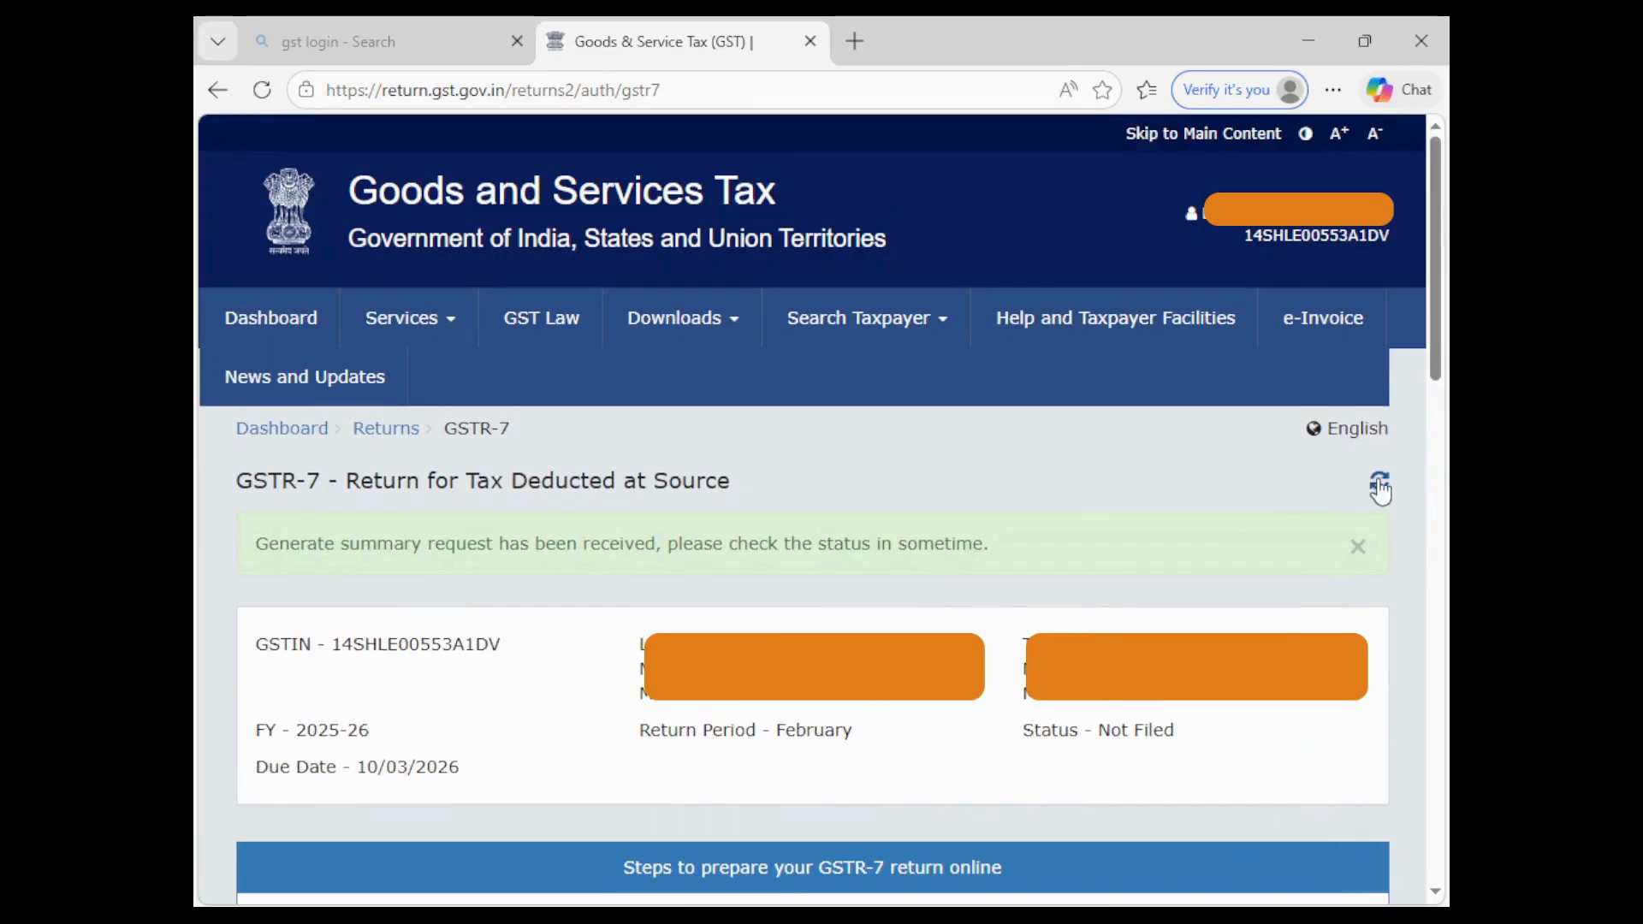
left_click(1380, 486)
scroll(1248, 532, "down", 6)
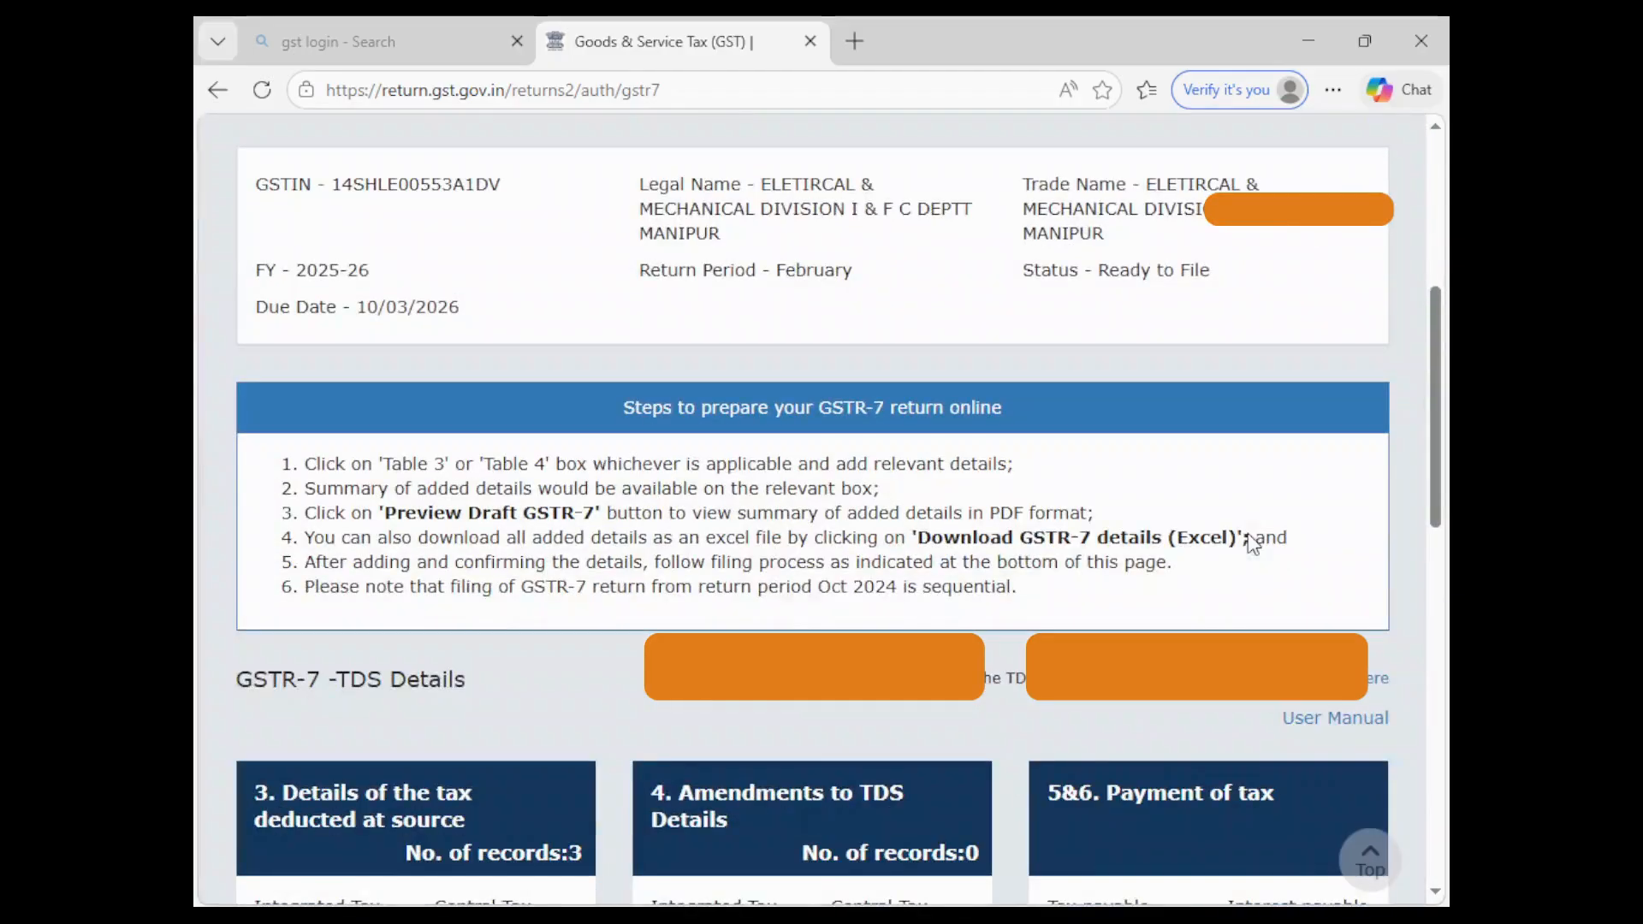
scroll(1249, 533, "down", 4)
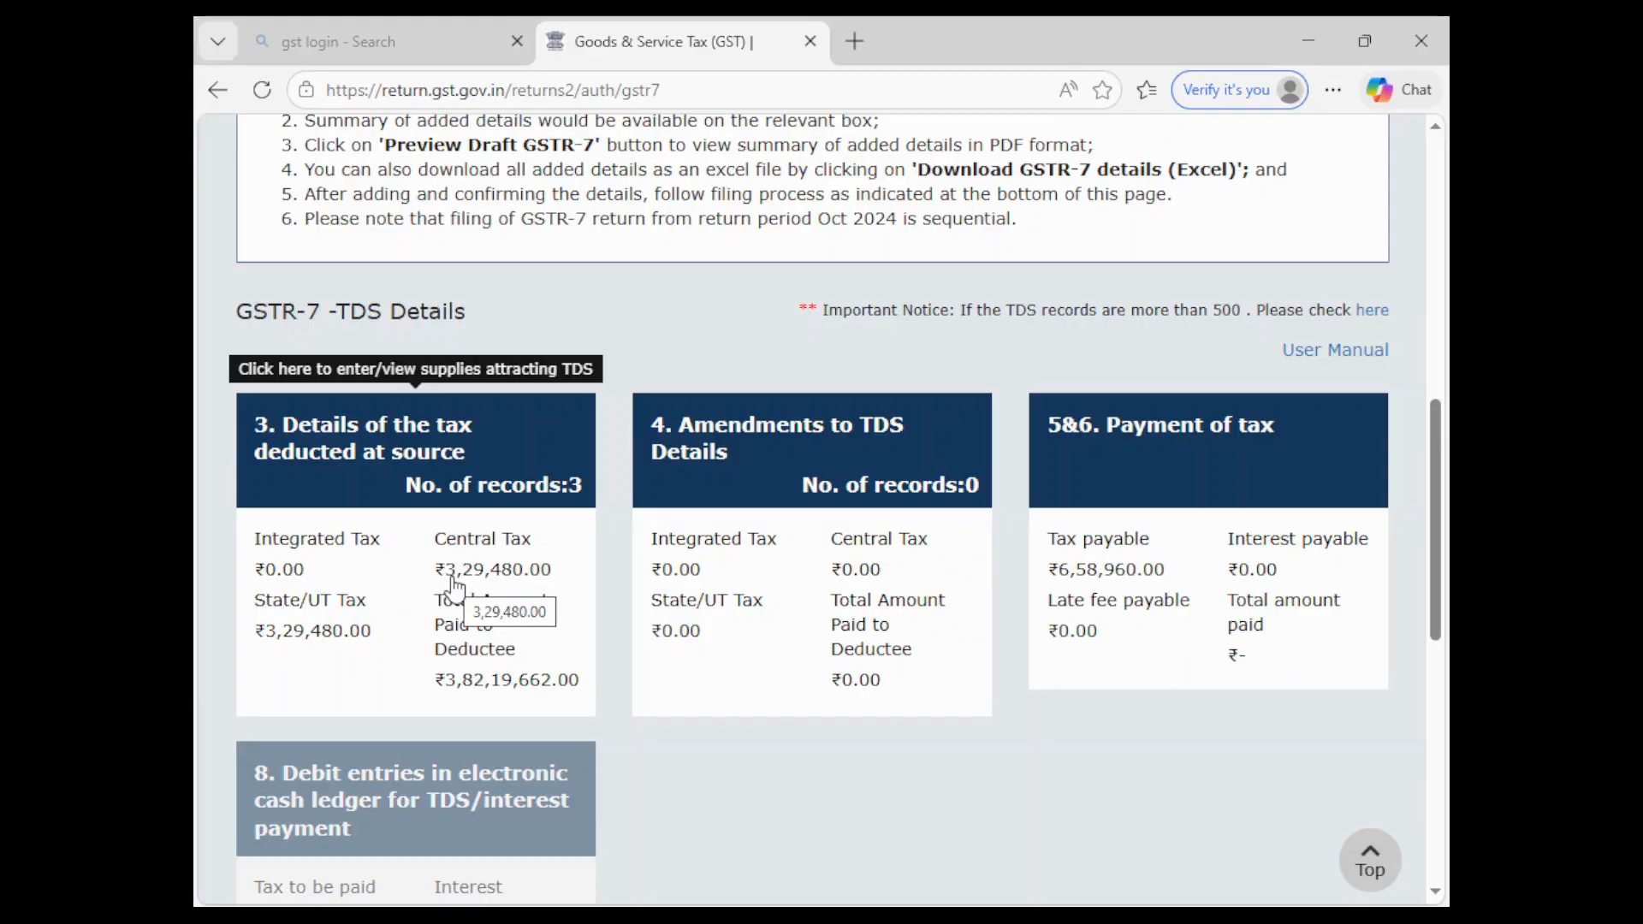
scroll(890, 768, "down", 5)
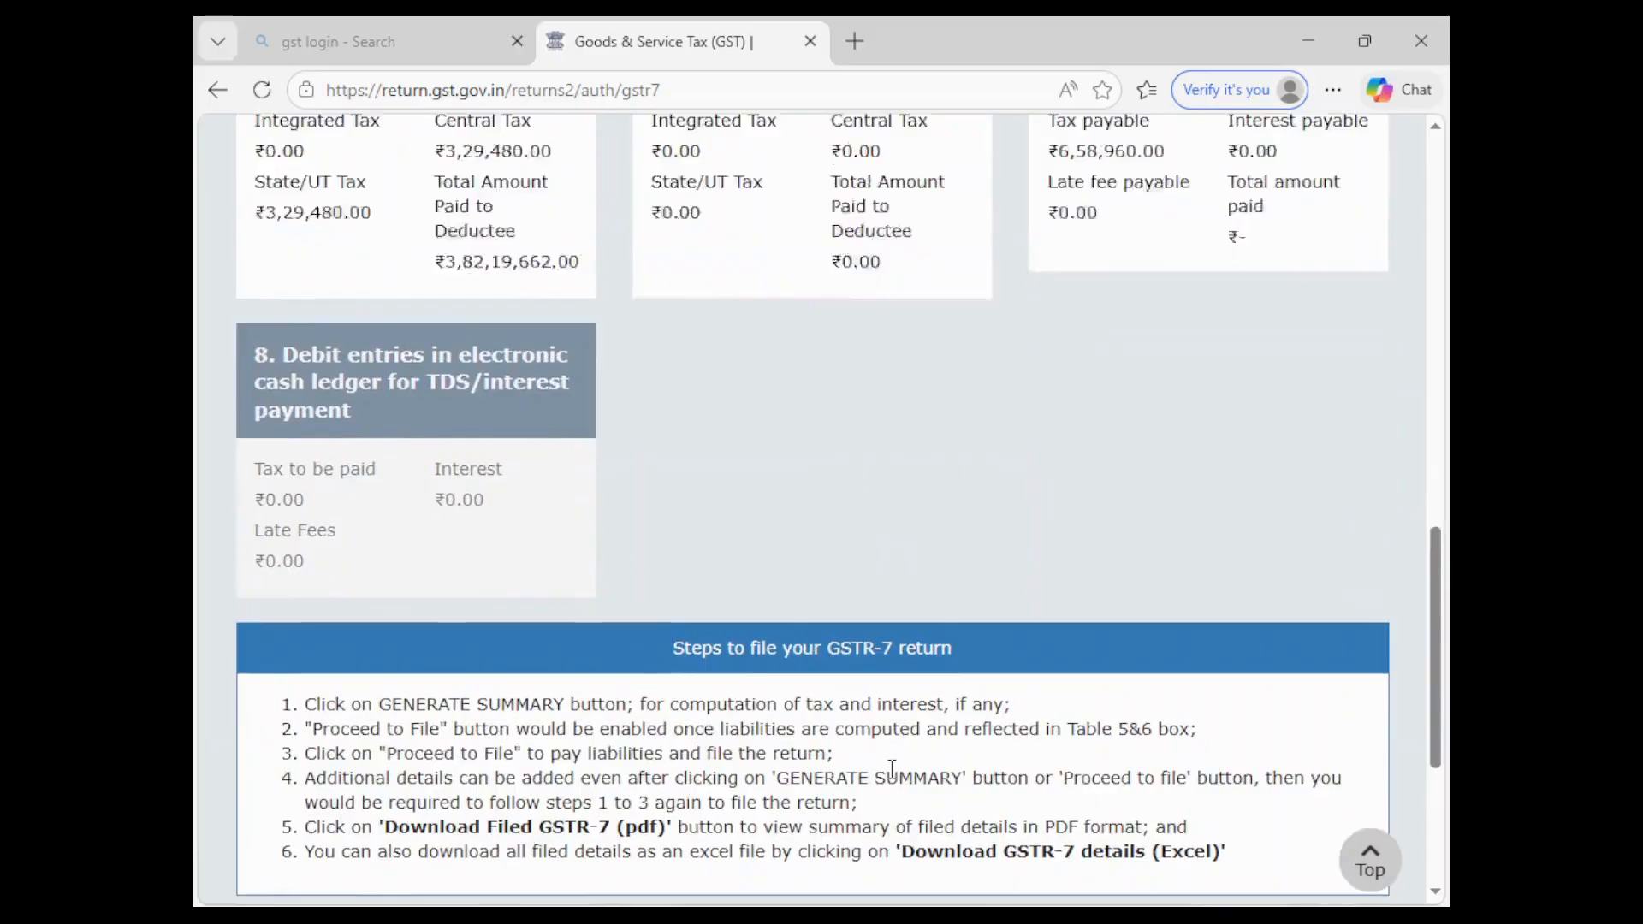
scroll(891, 768, "up", 5)
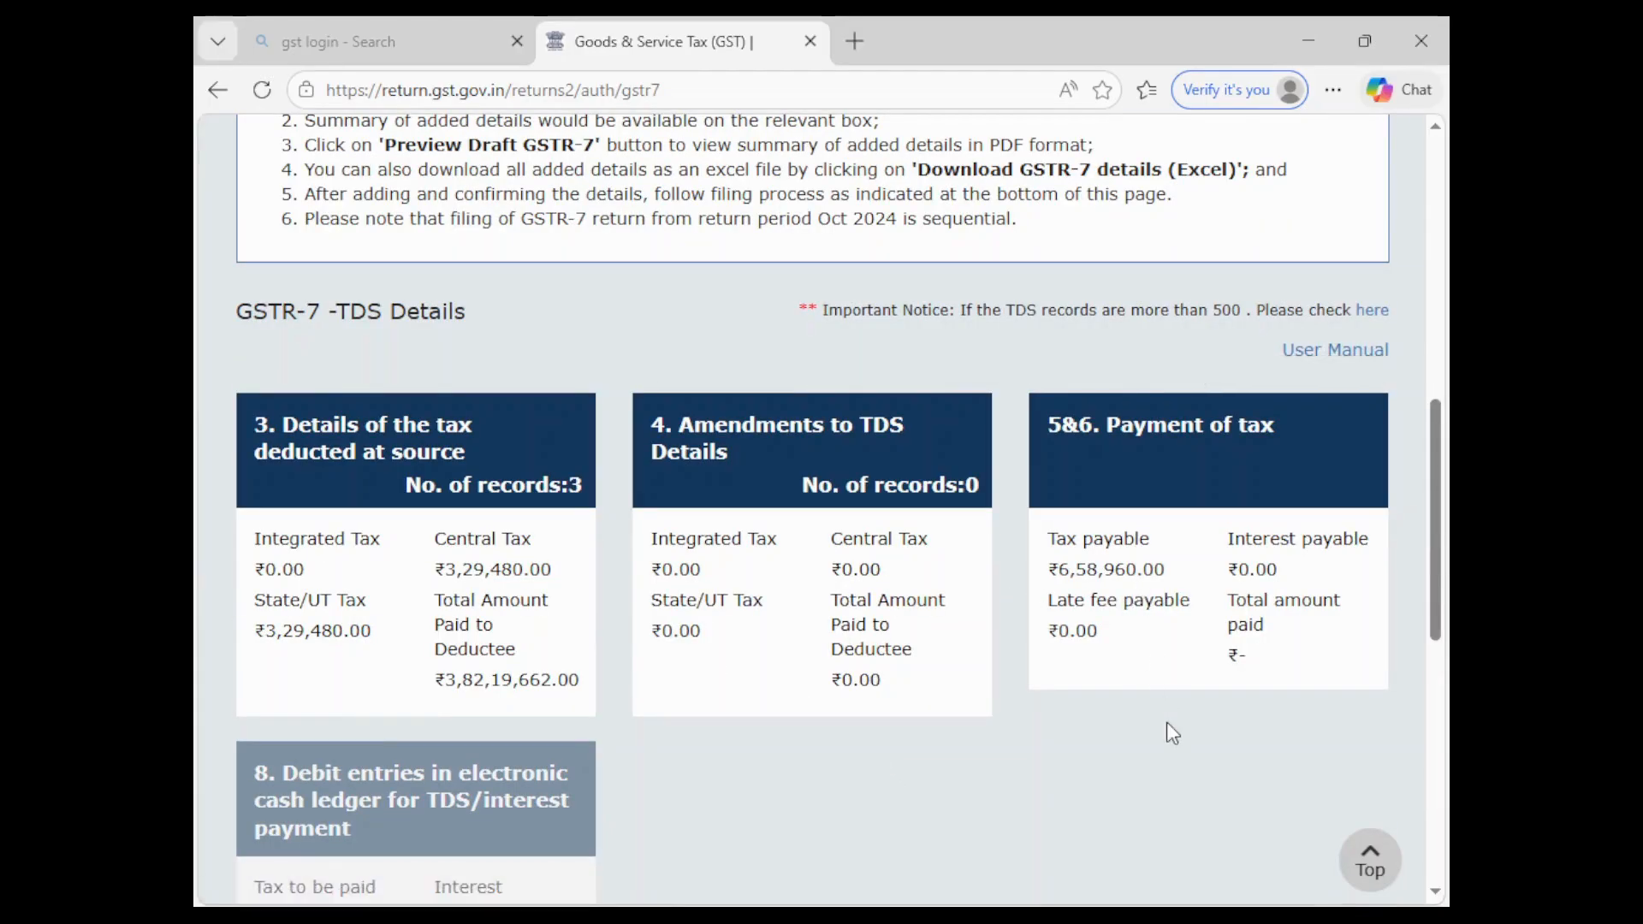
scroll(1167, 722, "down", 7)
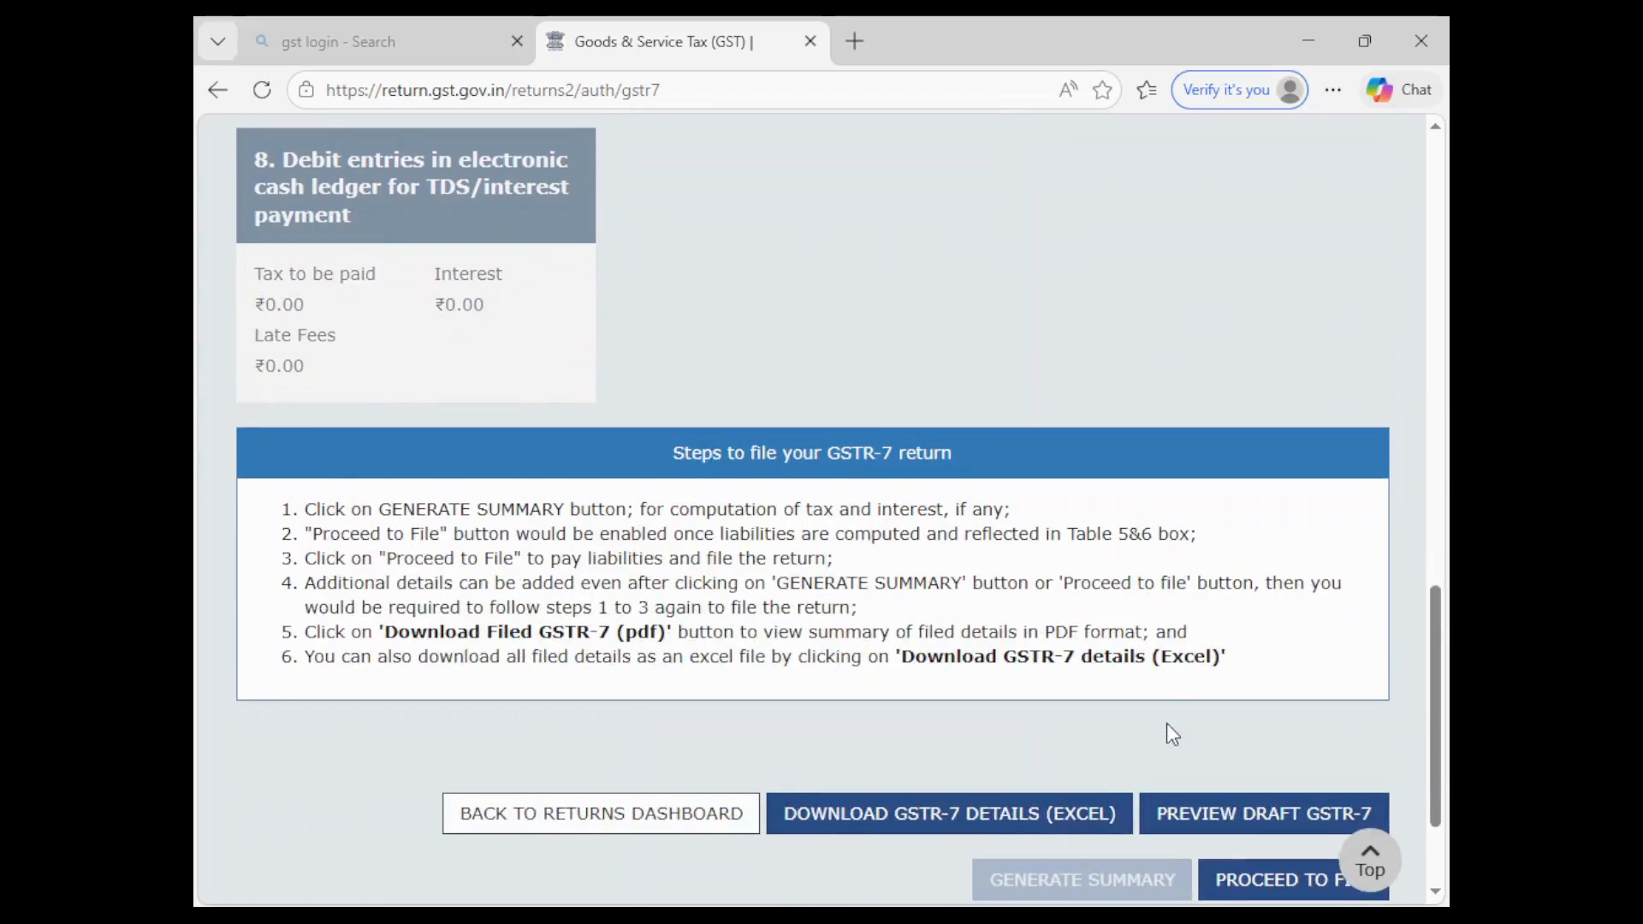
scroll(1172, 734, "down", 2)
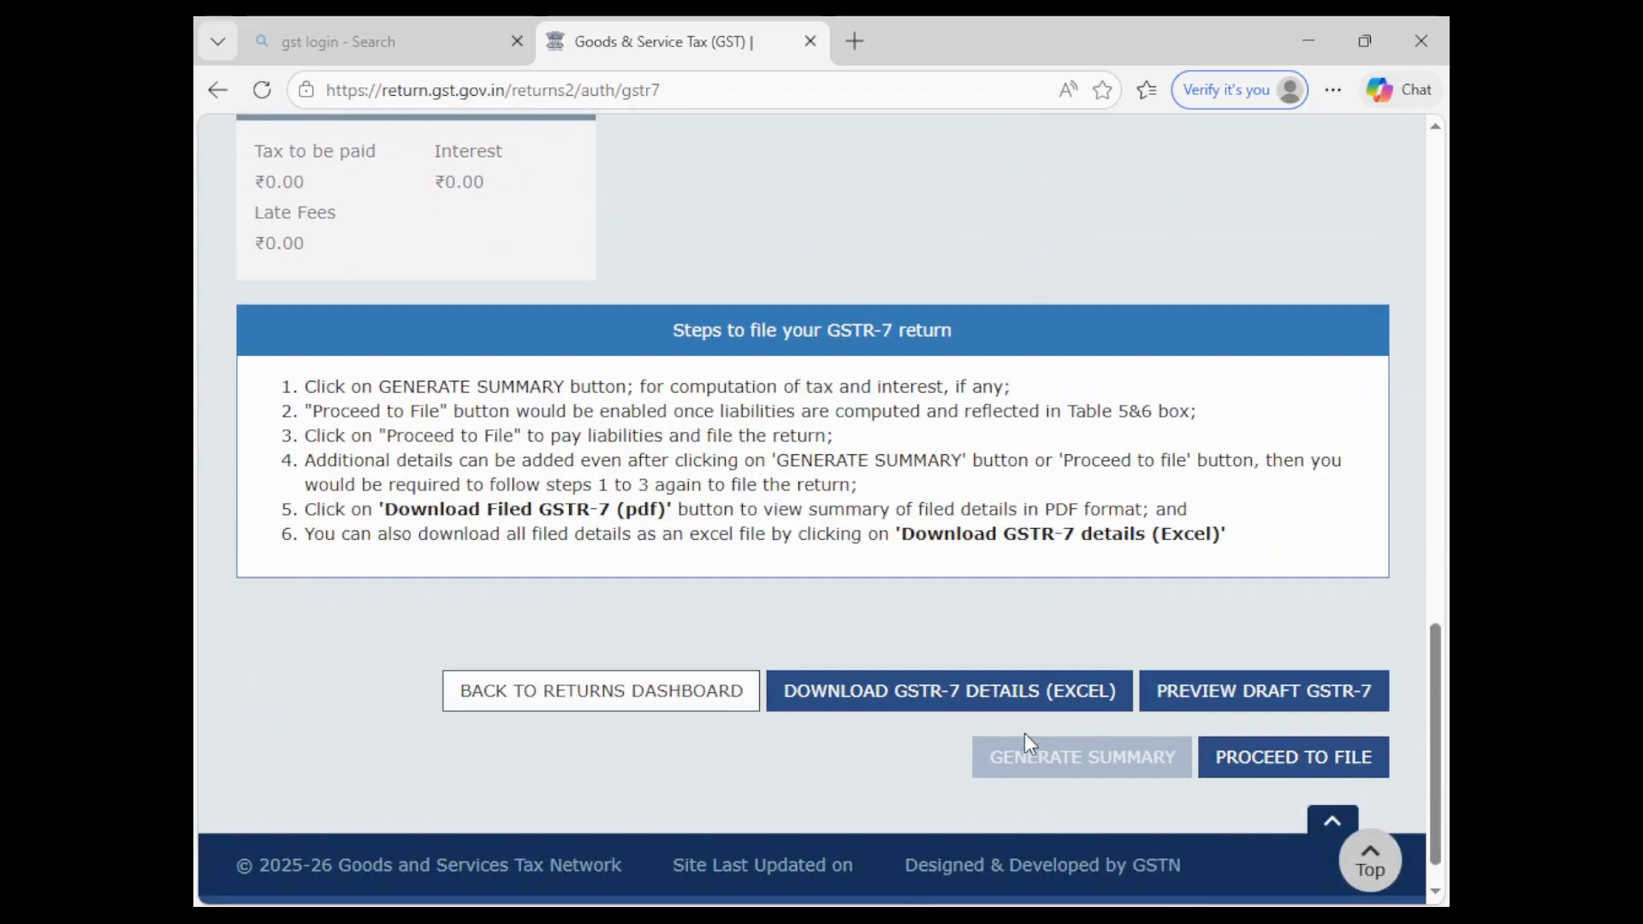
- Proceed to the GSTR-7 payment of tax page showing ₹3,29,480 each central and state tax
left_click(1243, 774)
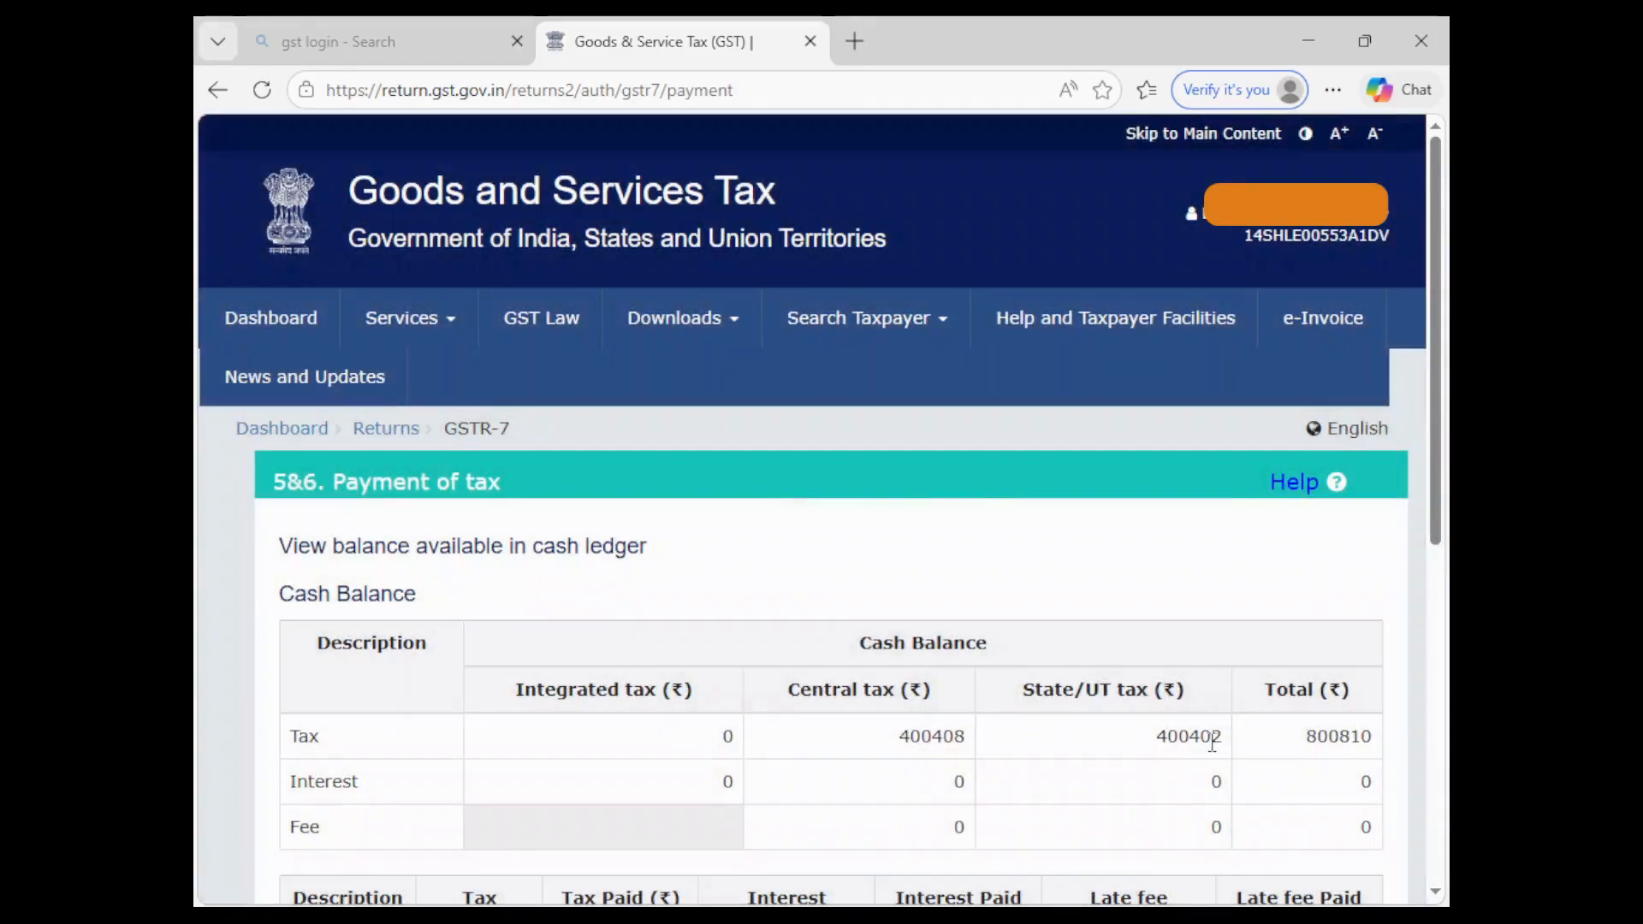
scroll(1209, 743, "down", 2)
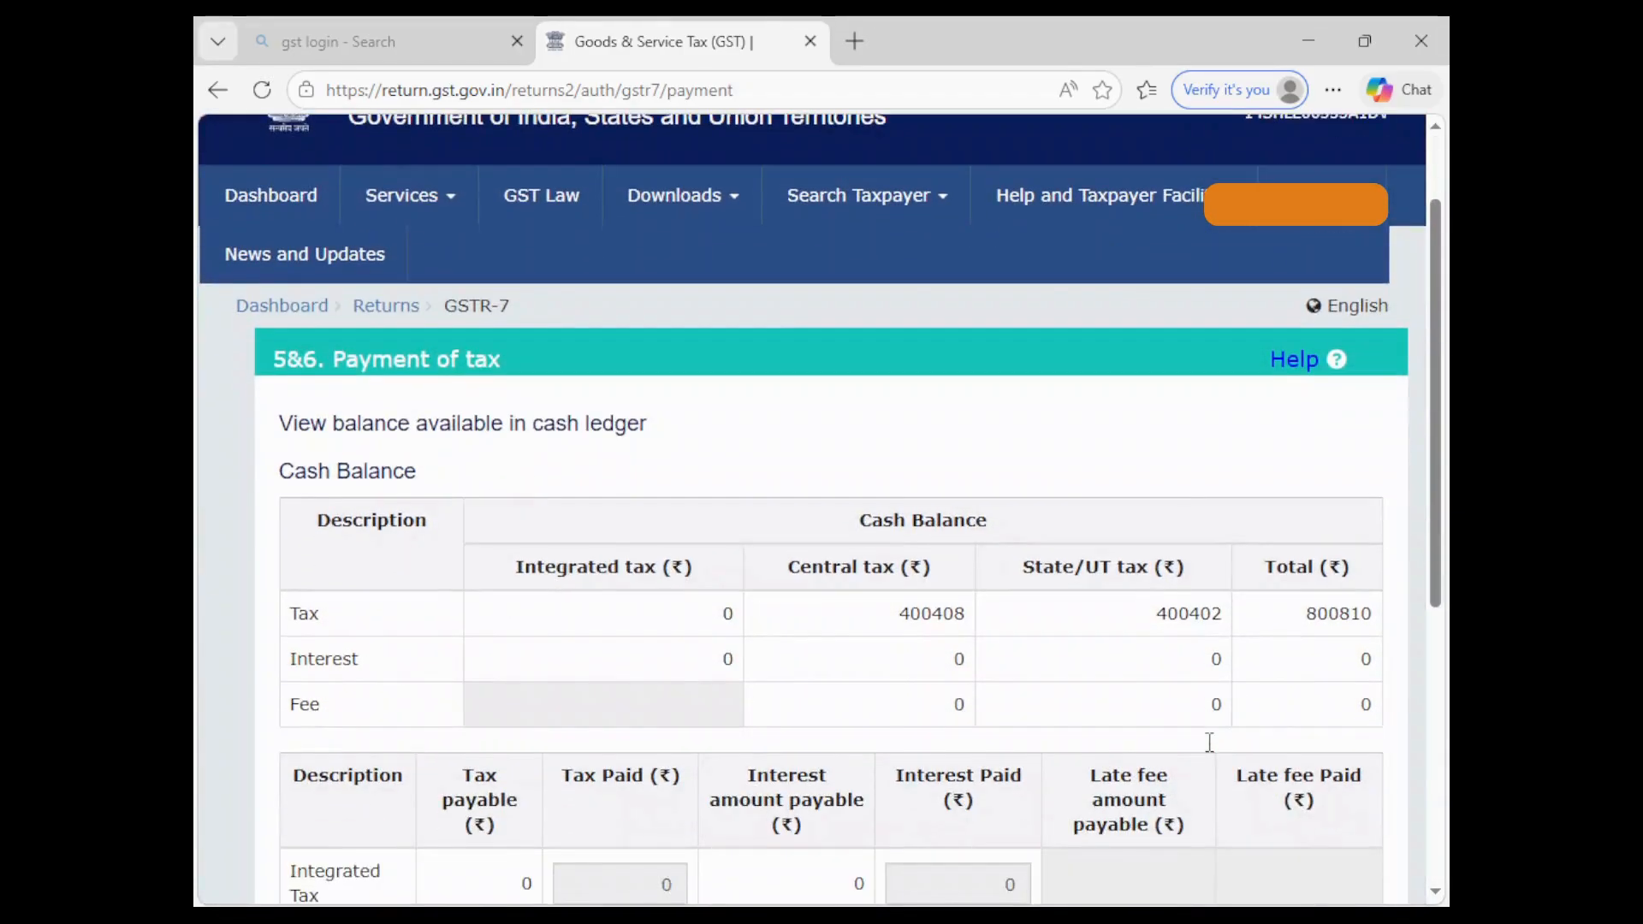
scroll(1211, 749, "down", 2)
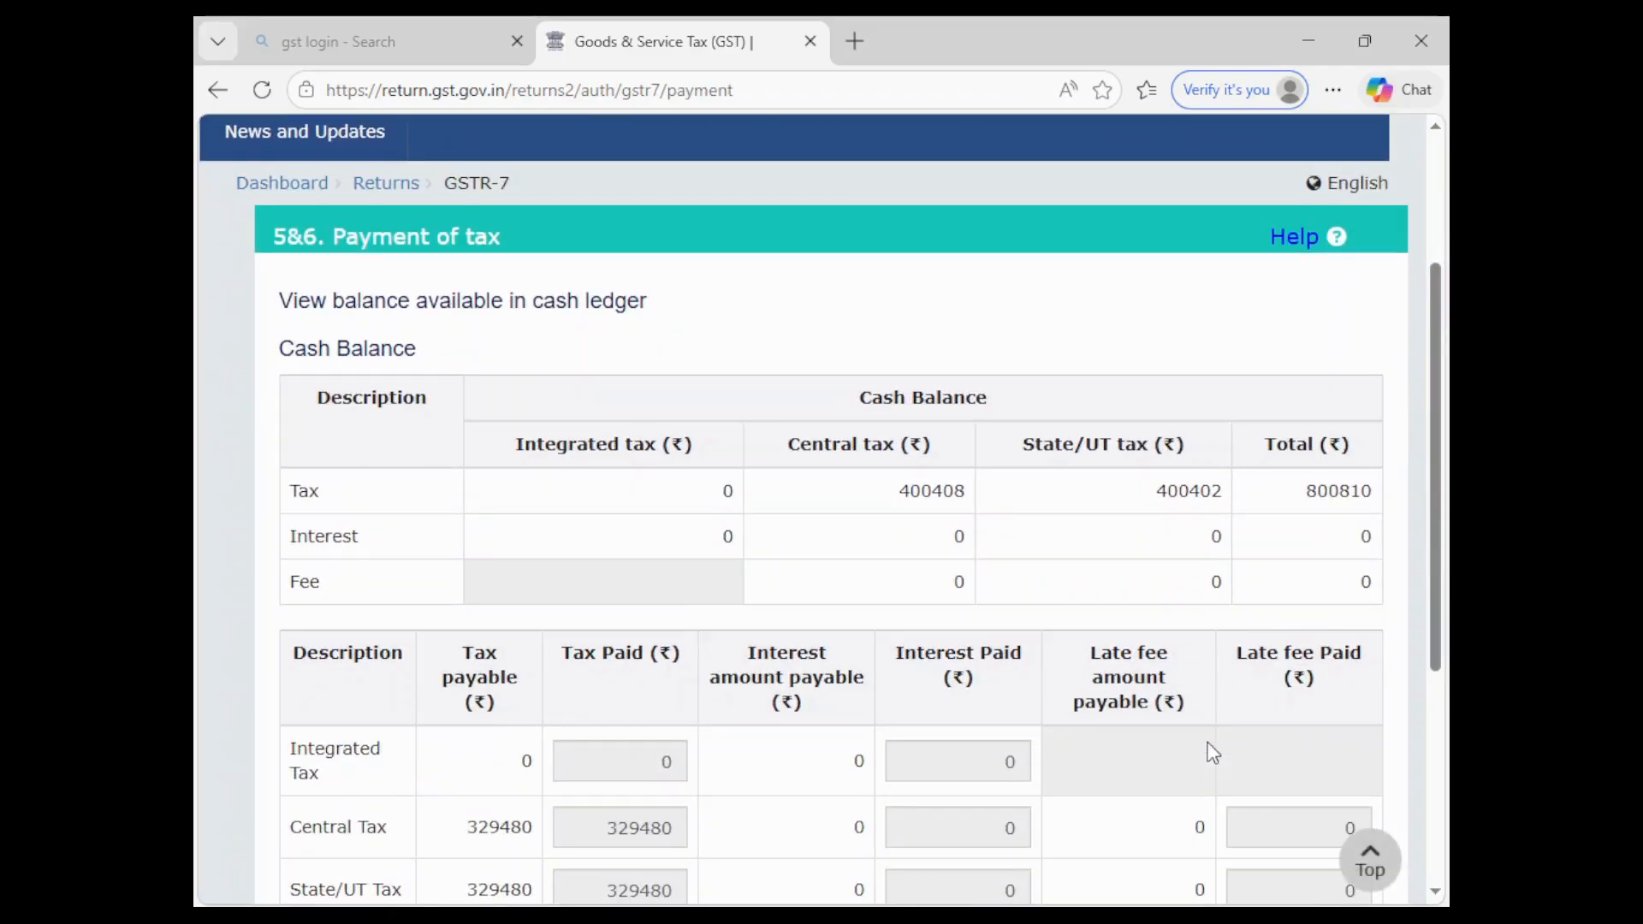
scroll(1213, 753, "down", 1)
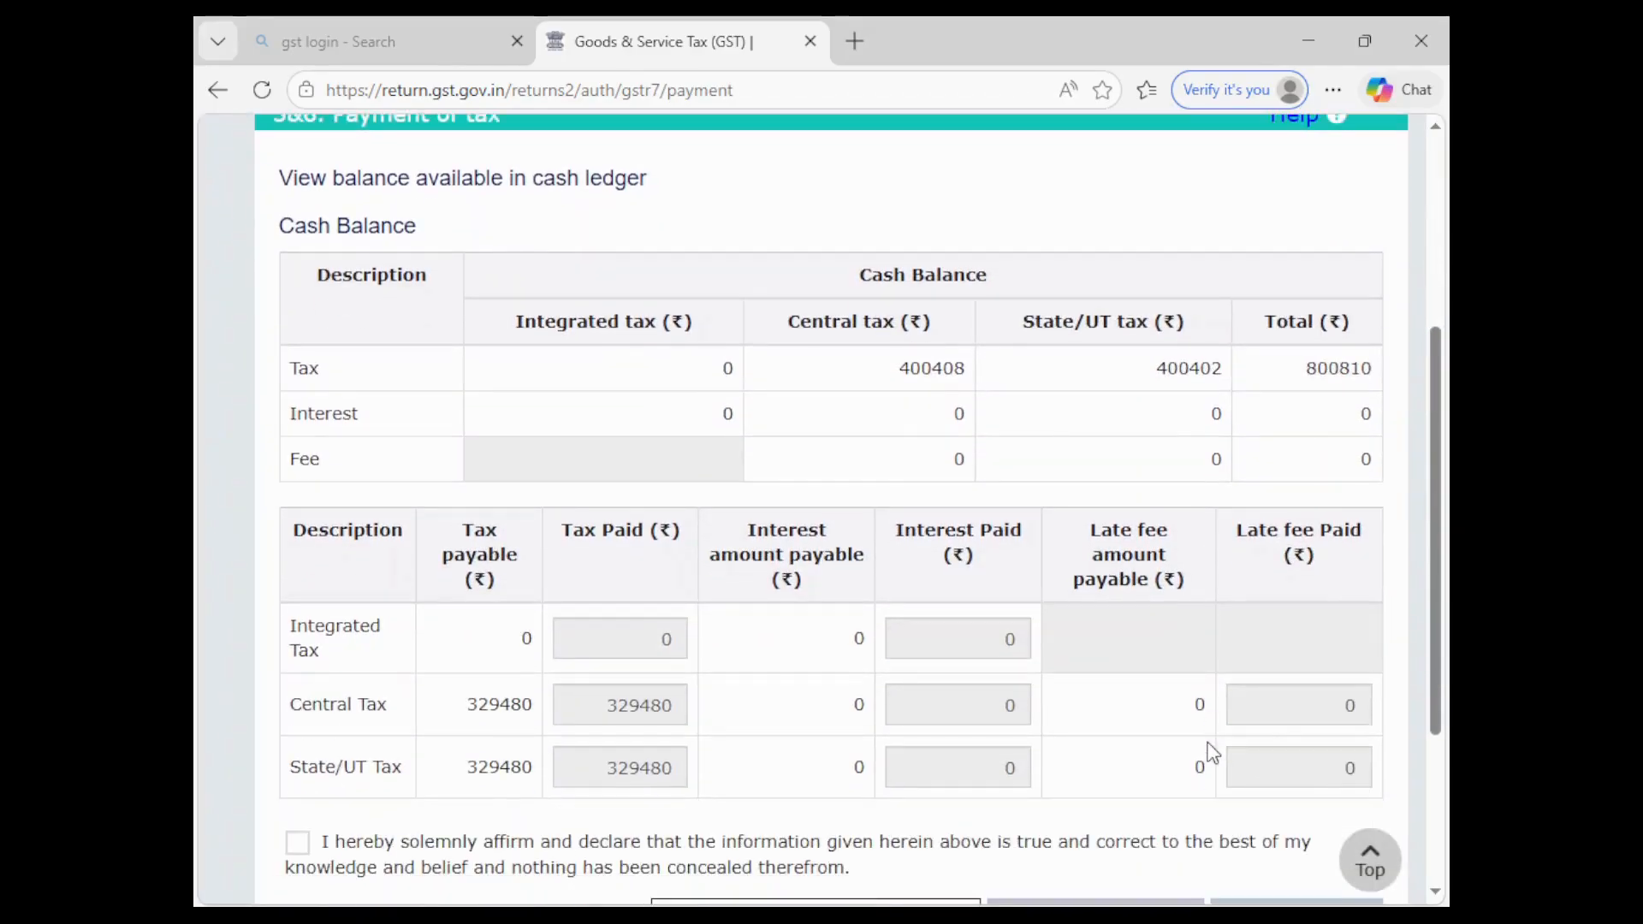
scroll(1213, 753, "down", 1)
scroll(1206, 752, "down", 1)
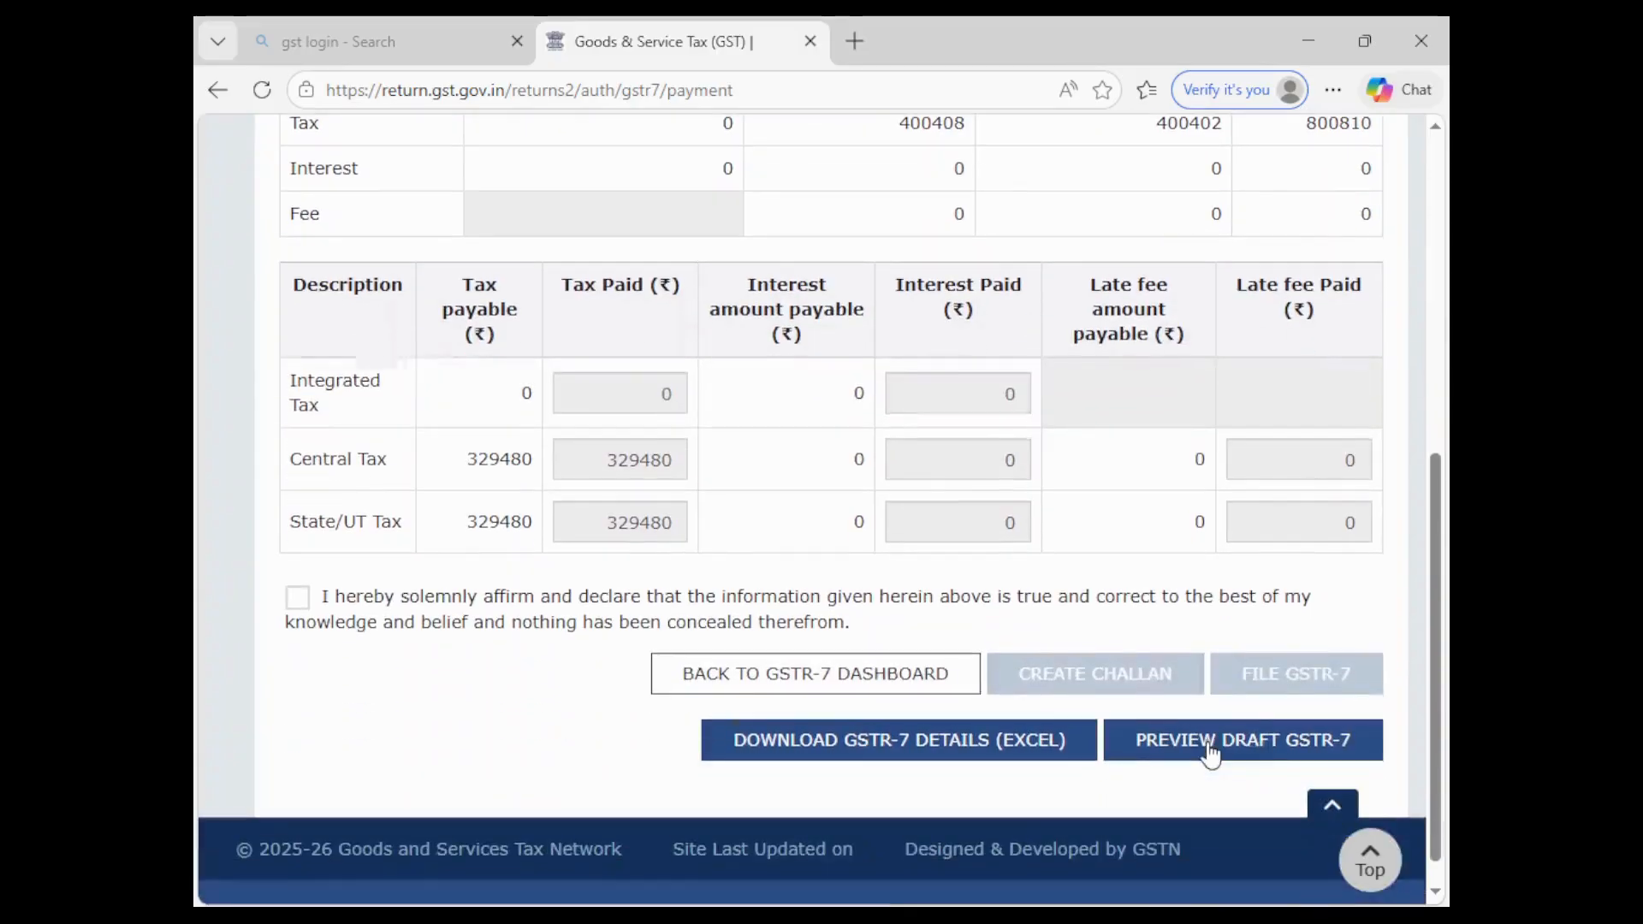
- Affirm the declaration and select the authorised signatory for the filing
left_click(297, 598)
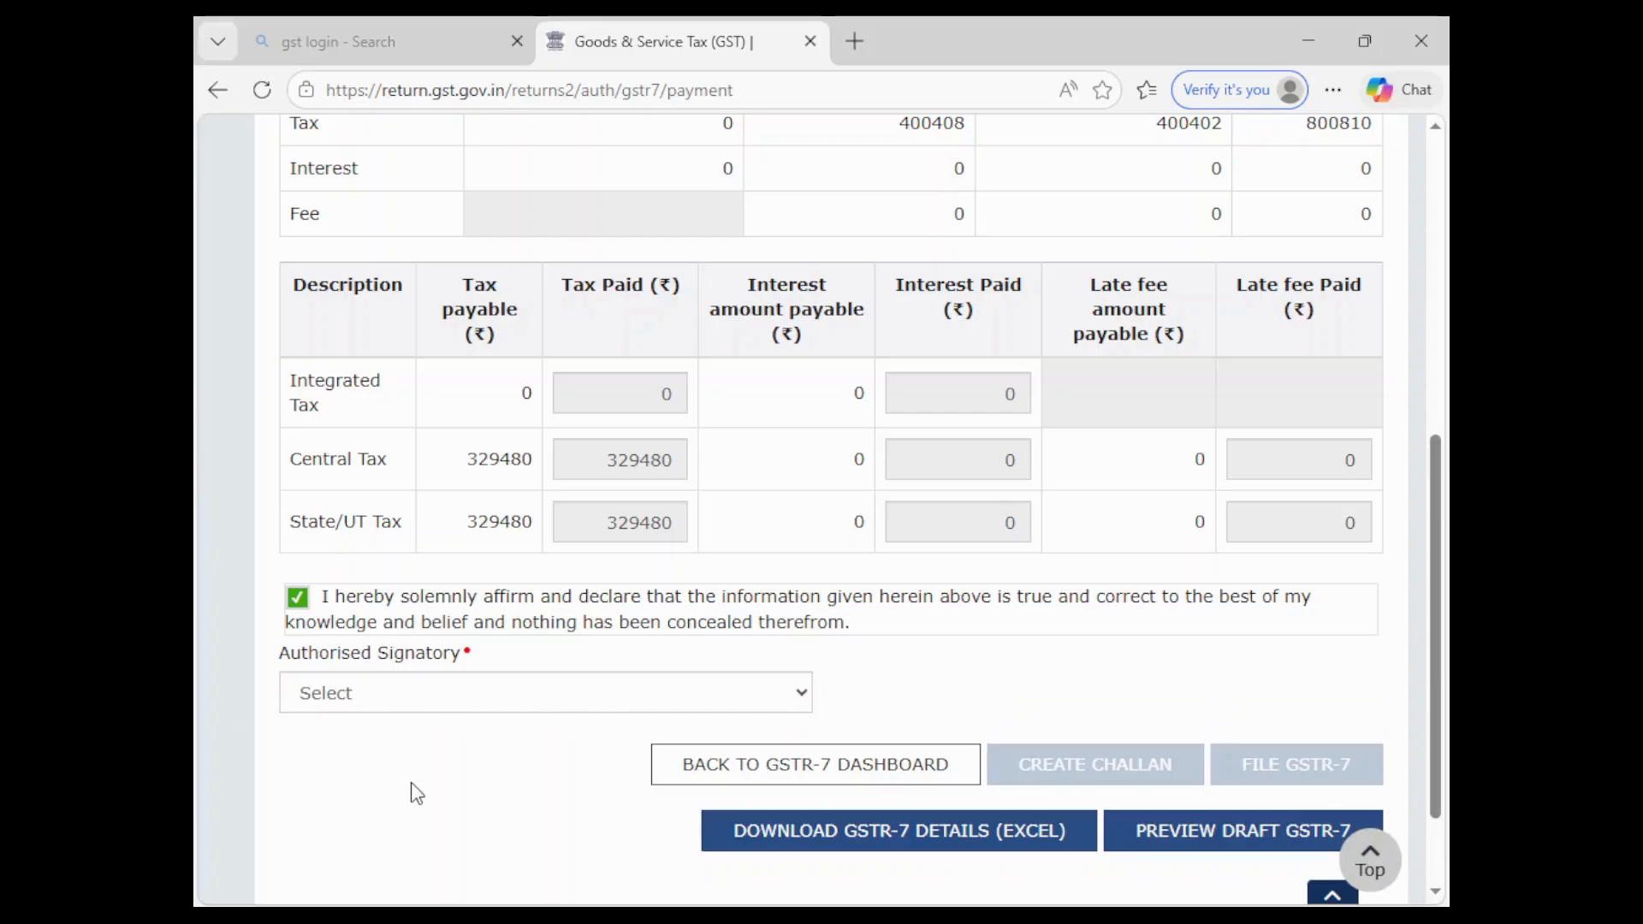
left_click(402, 693)
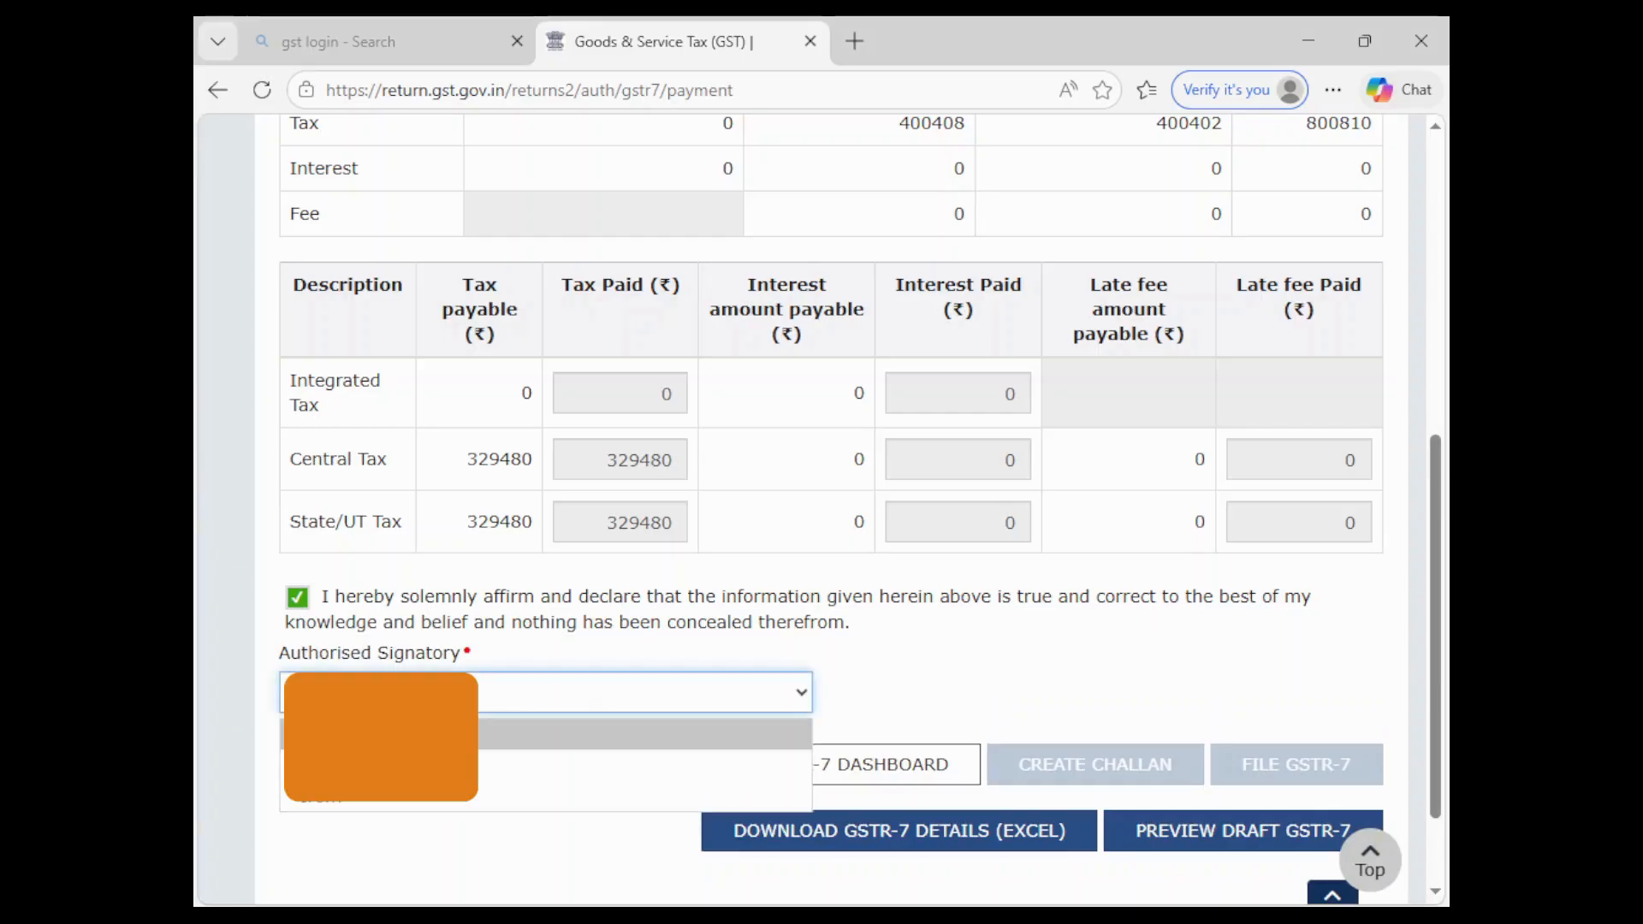
left_click(402, 809)
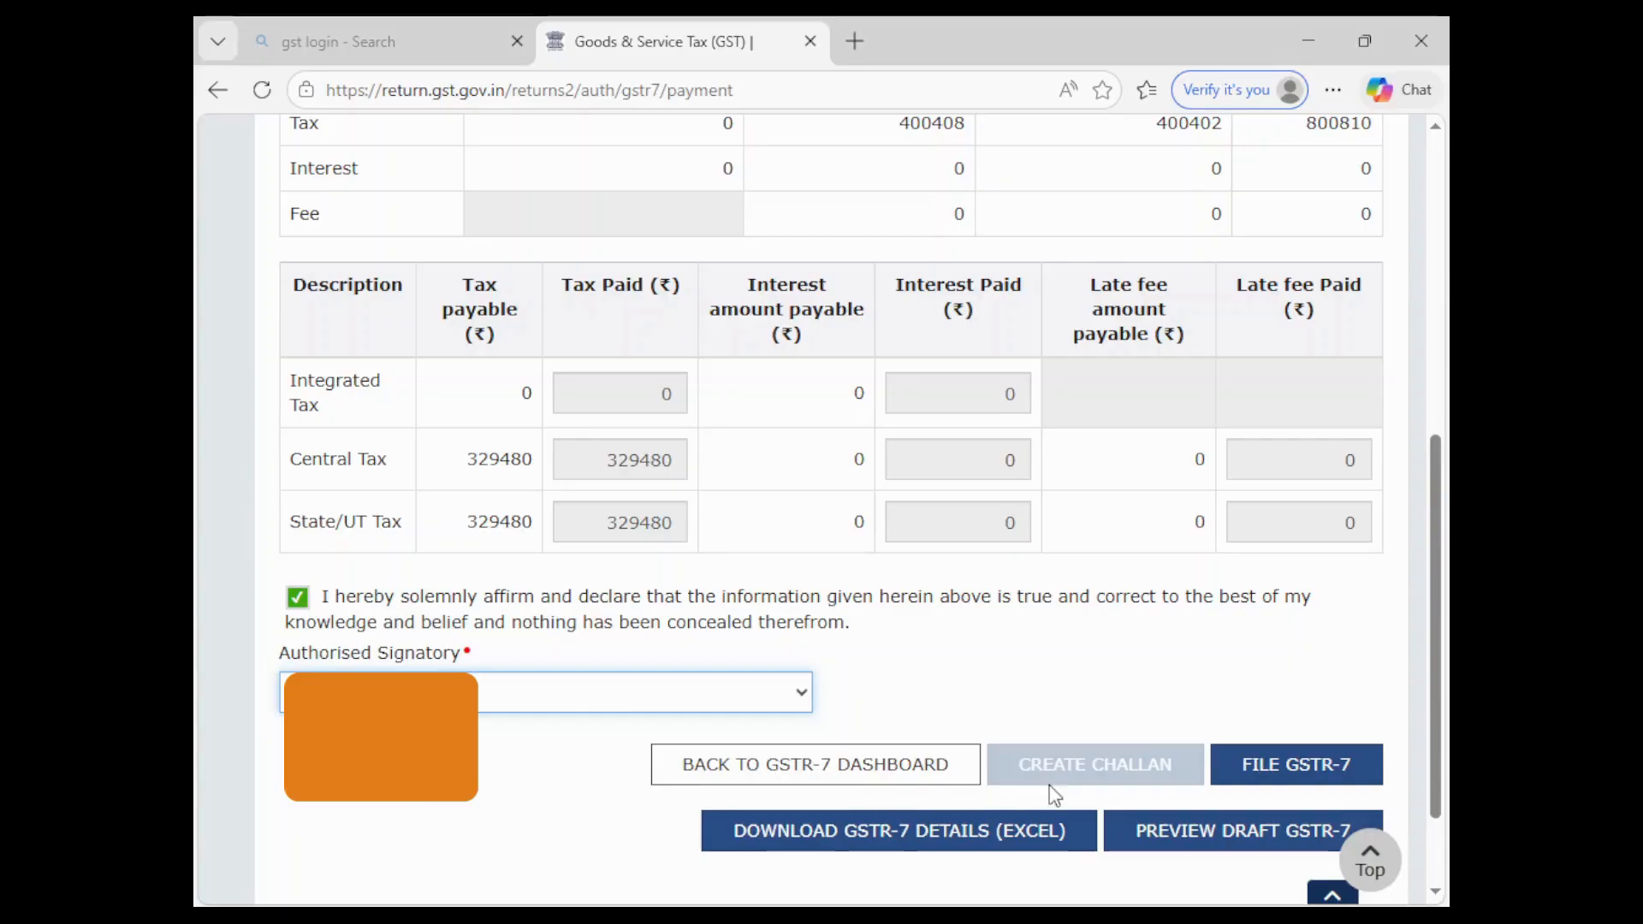
- Start filing GSTR-7 and agree to offset the tax from the cash ledger
left_click(1271, 773)
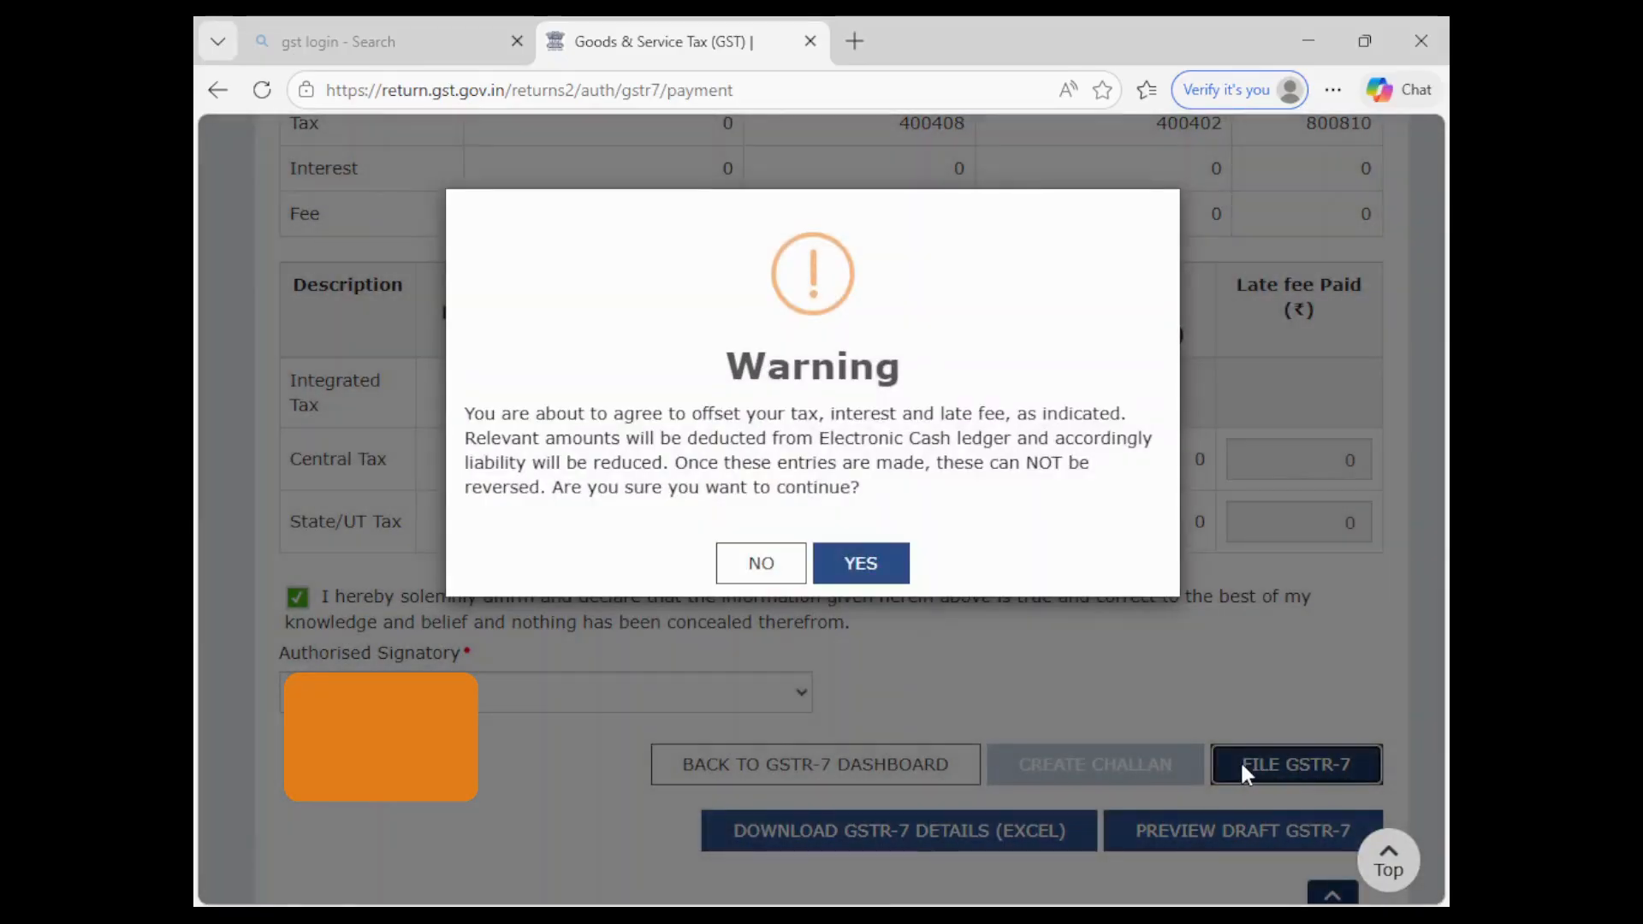
left_click(844, 572)
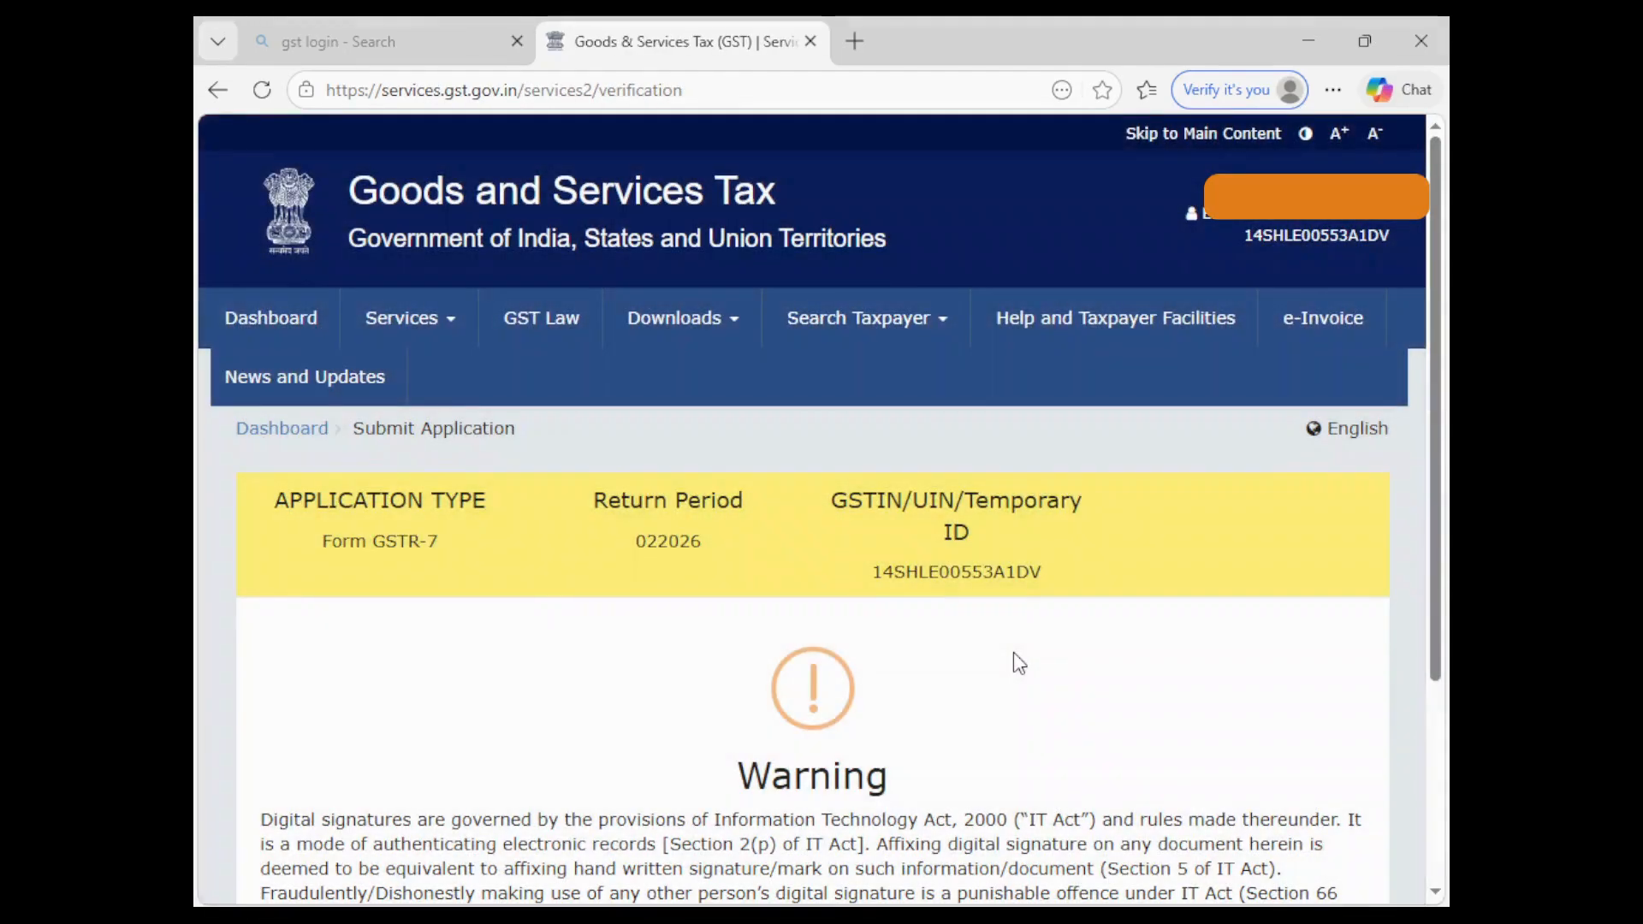
scroll(1013, 652, "down", 3)
scroll(1016, 659, "down", 1)
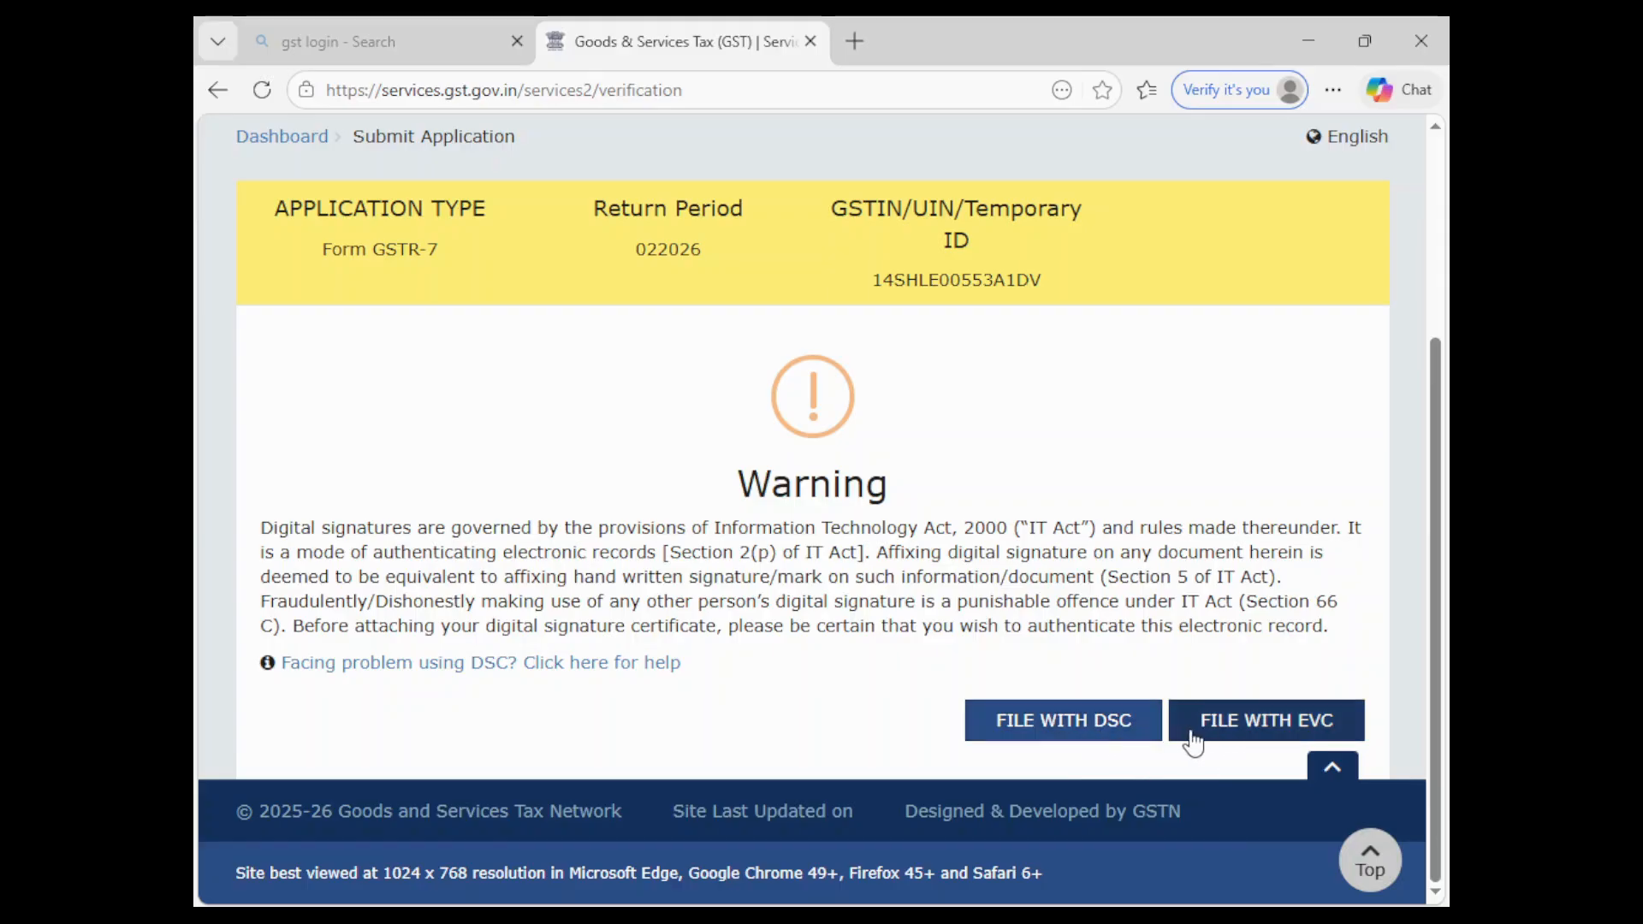
- File the return with EVC by verifying the one-time password
left_click(1241, 728)
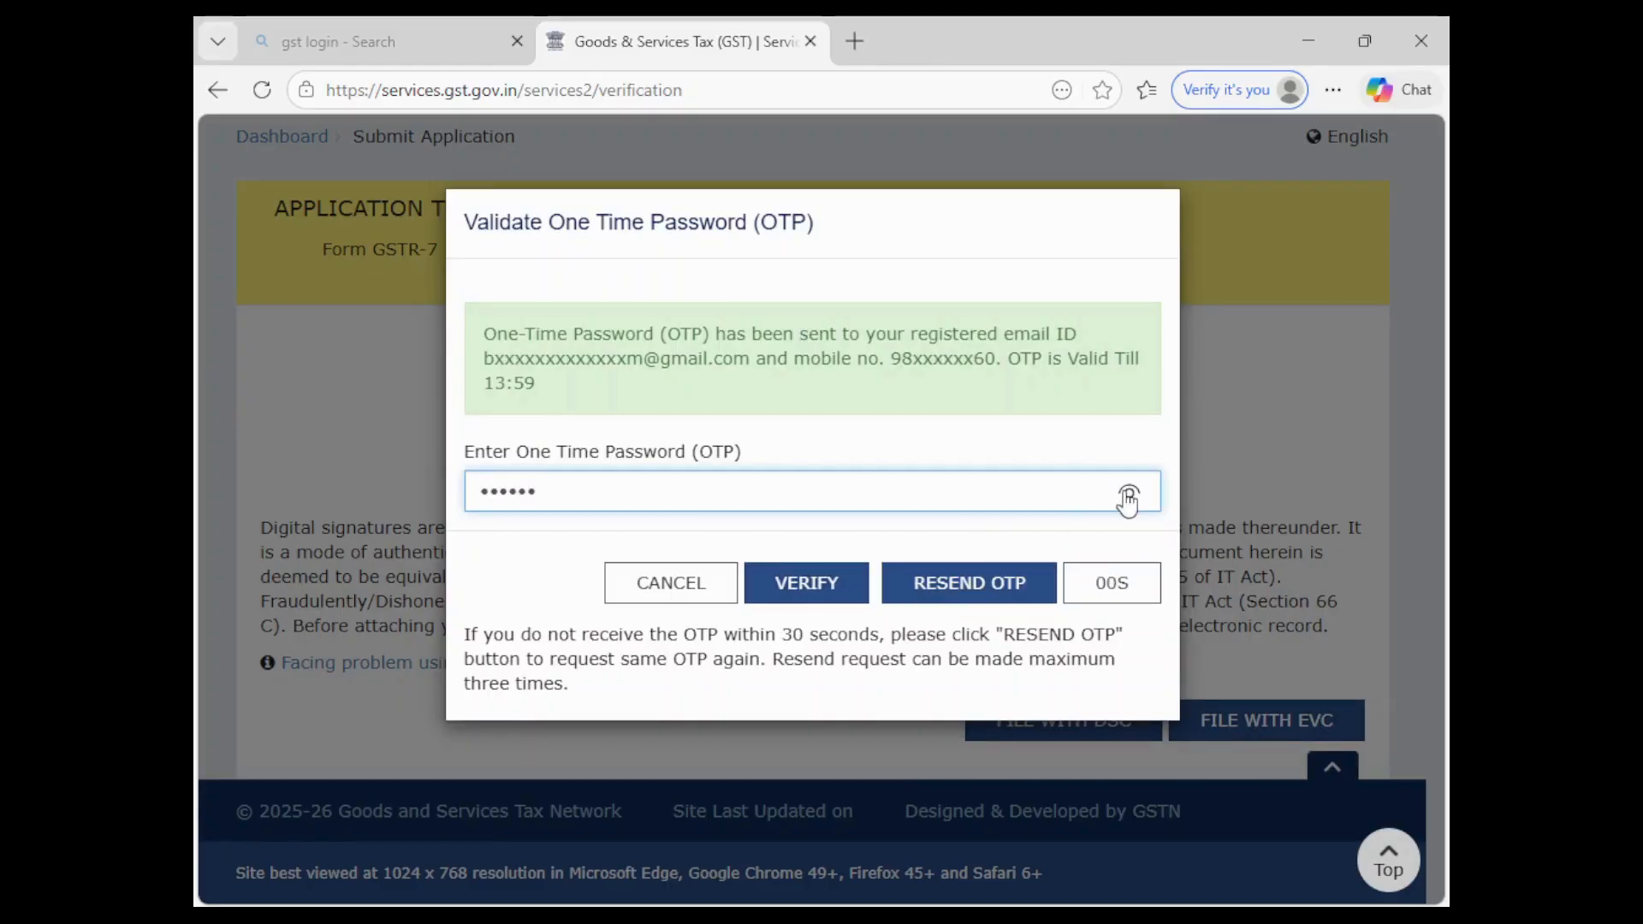
left_click(1127, 498)
left_click(810, 598)
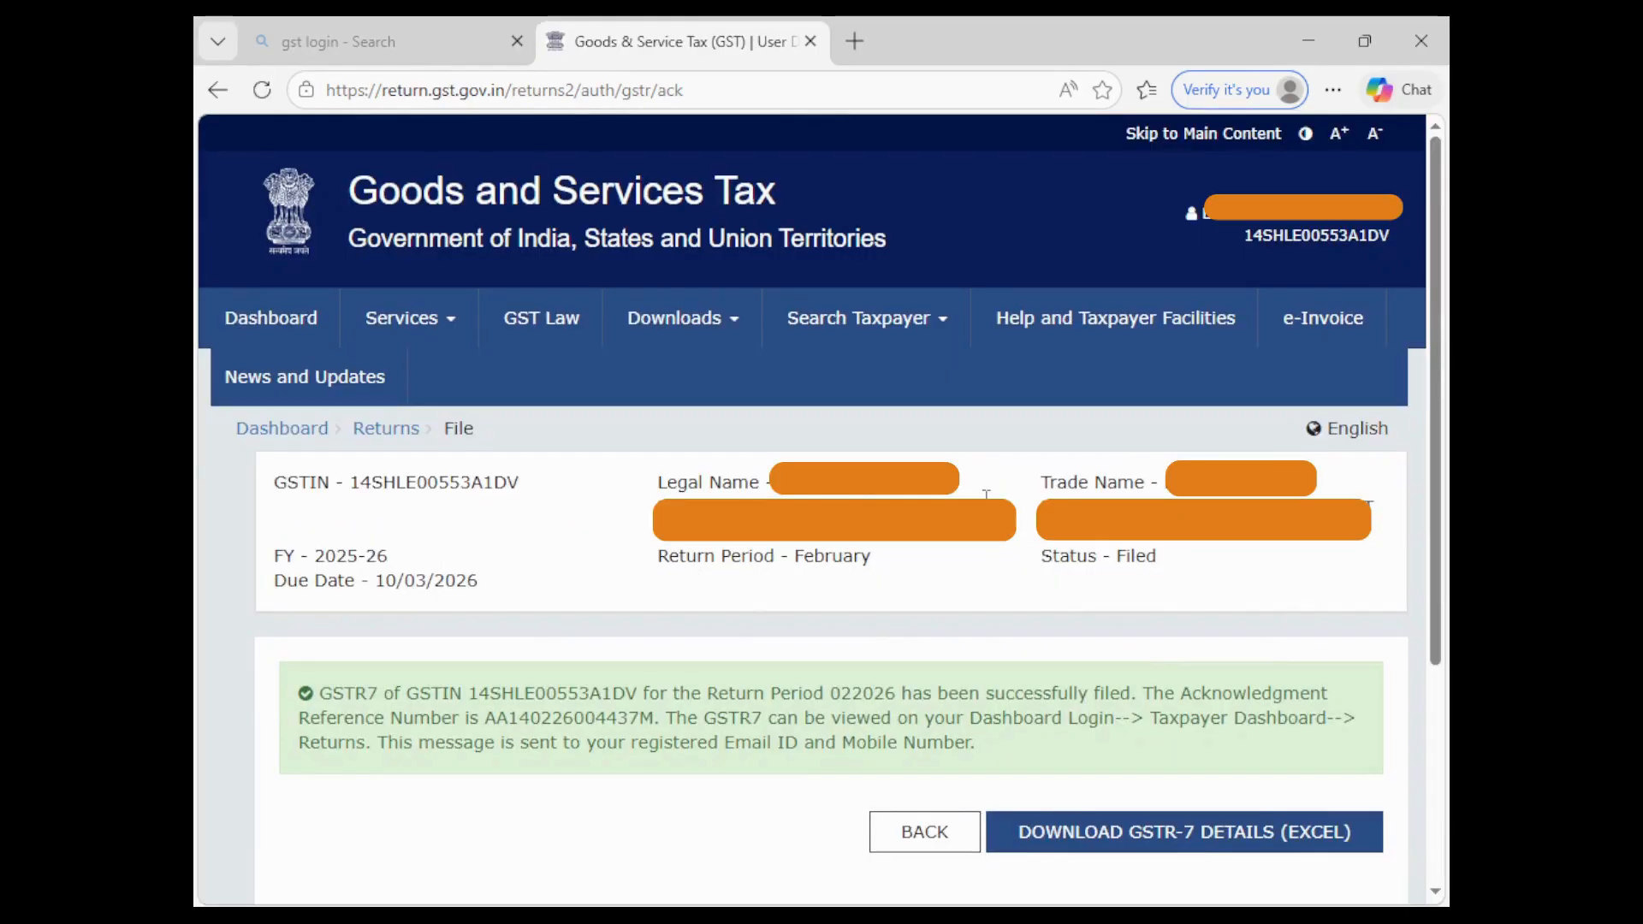
- Request the filed GSTR-7 details as an Excel file, then return to the GSTR-7 page
left_click(1085, 833)
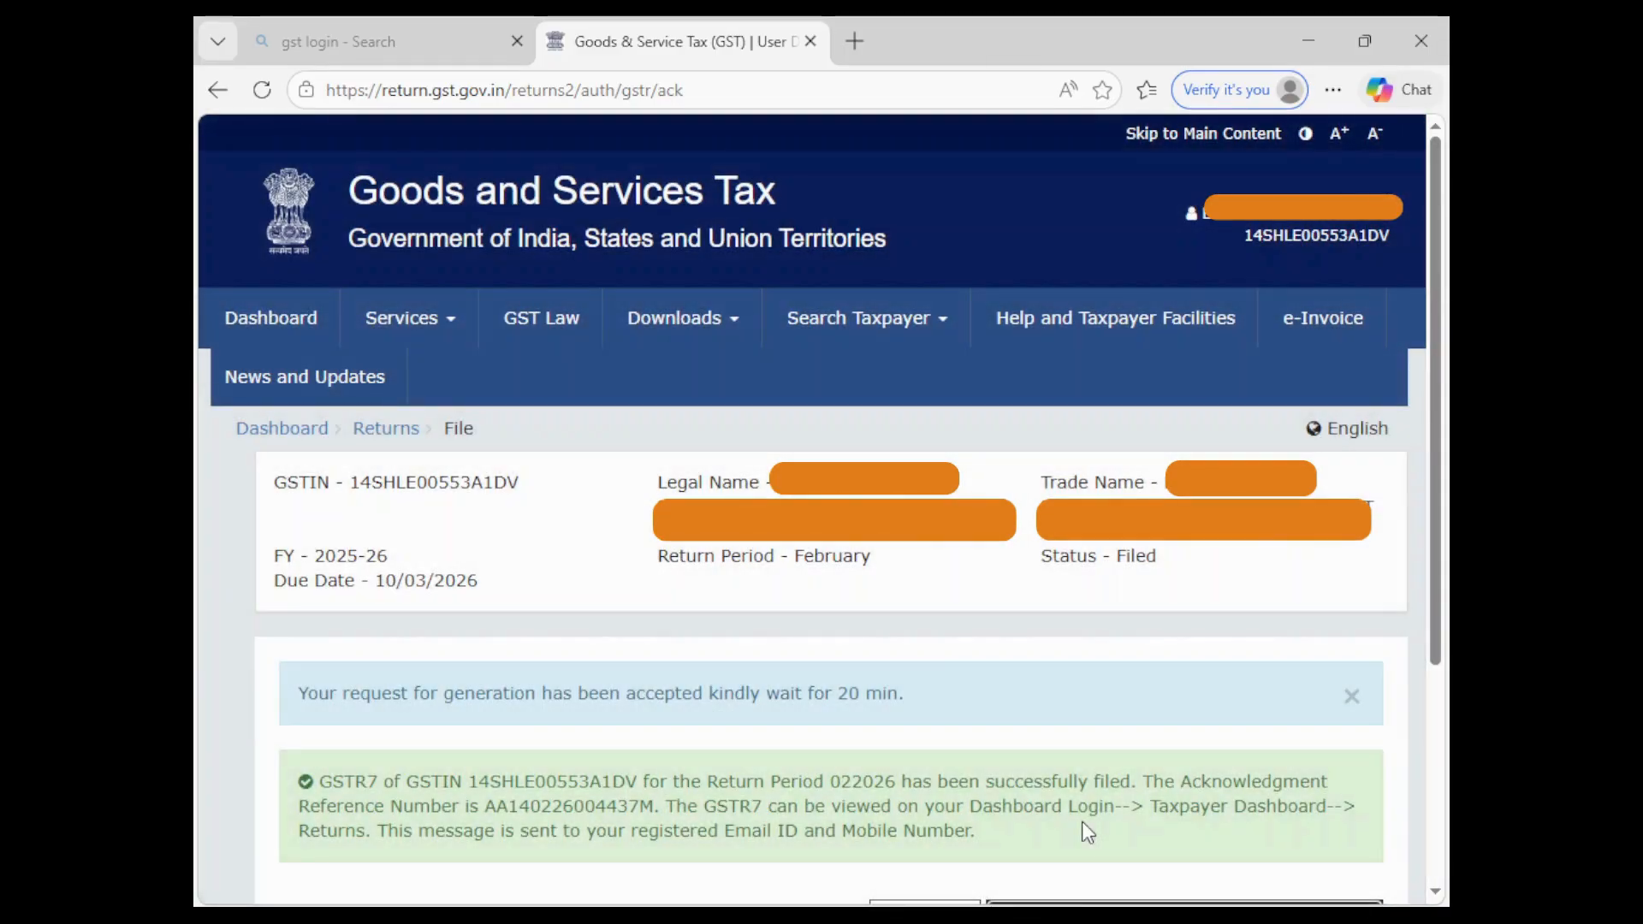
scroll(830, 729, "down", 3)
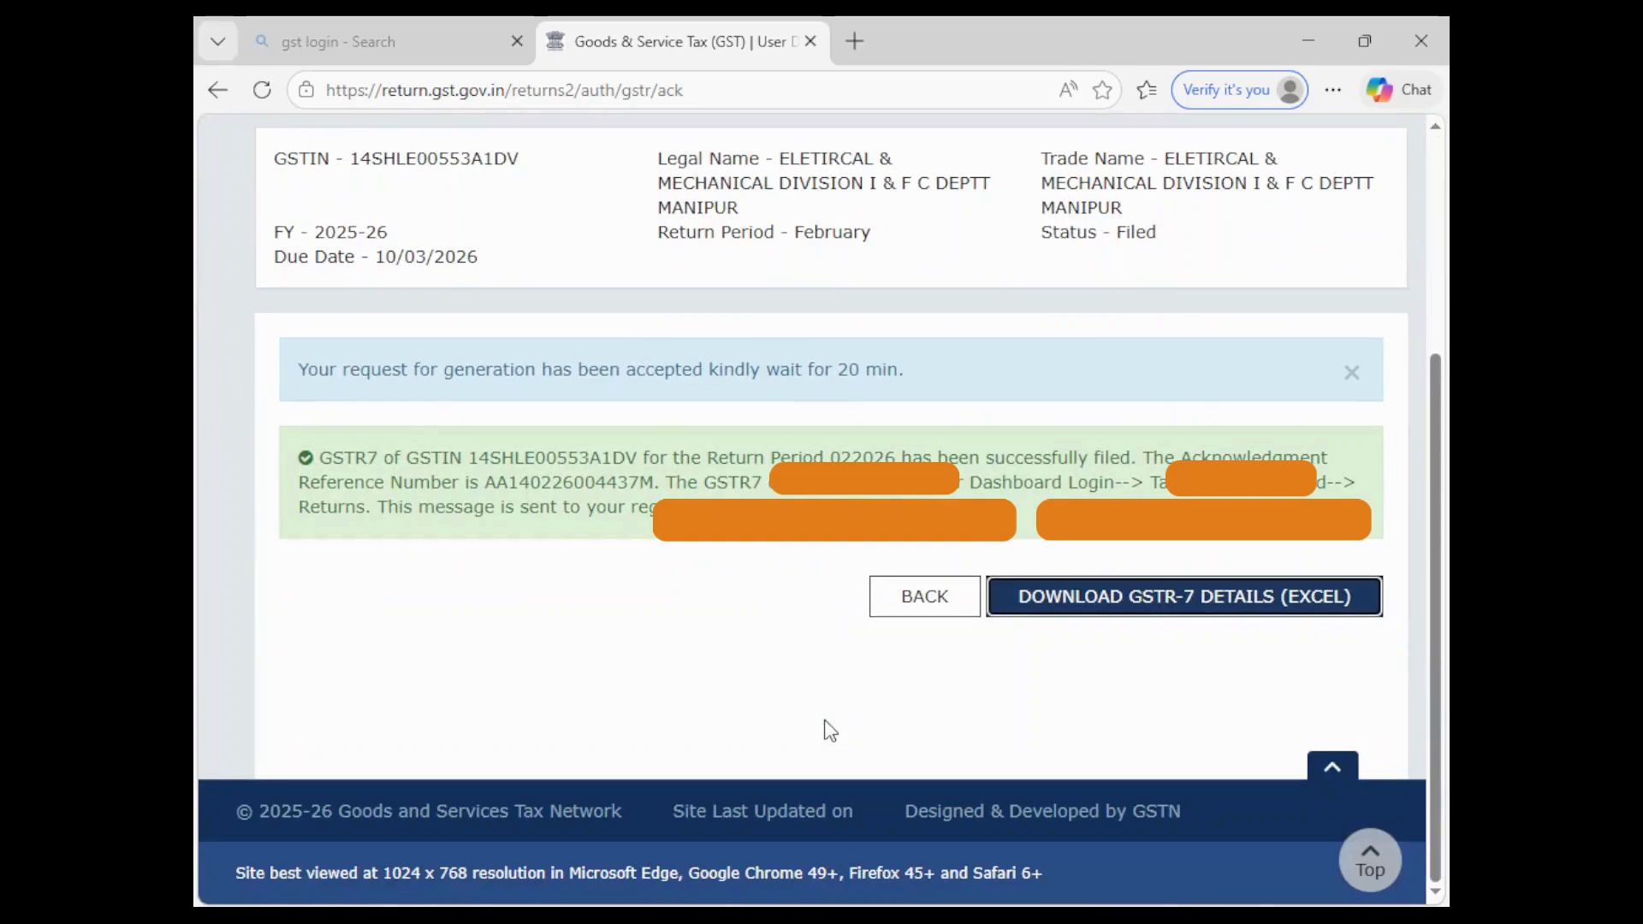
left_click(909, 609)
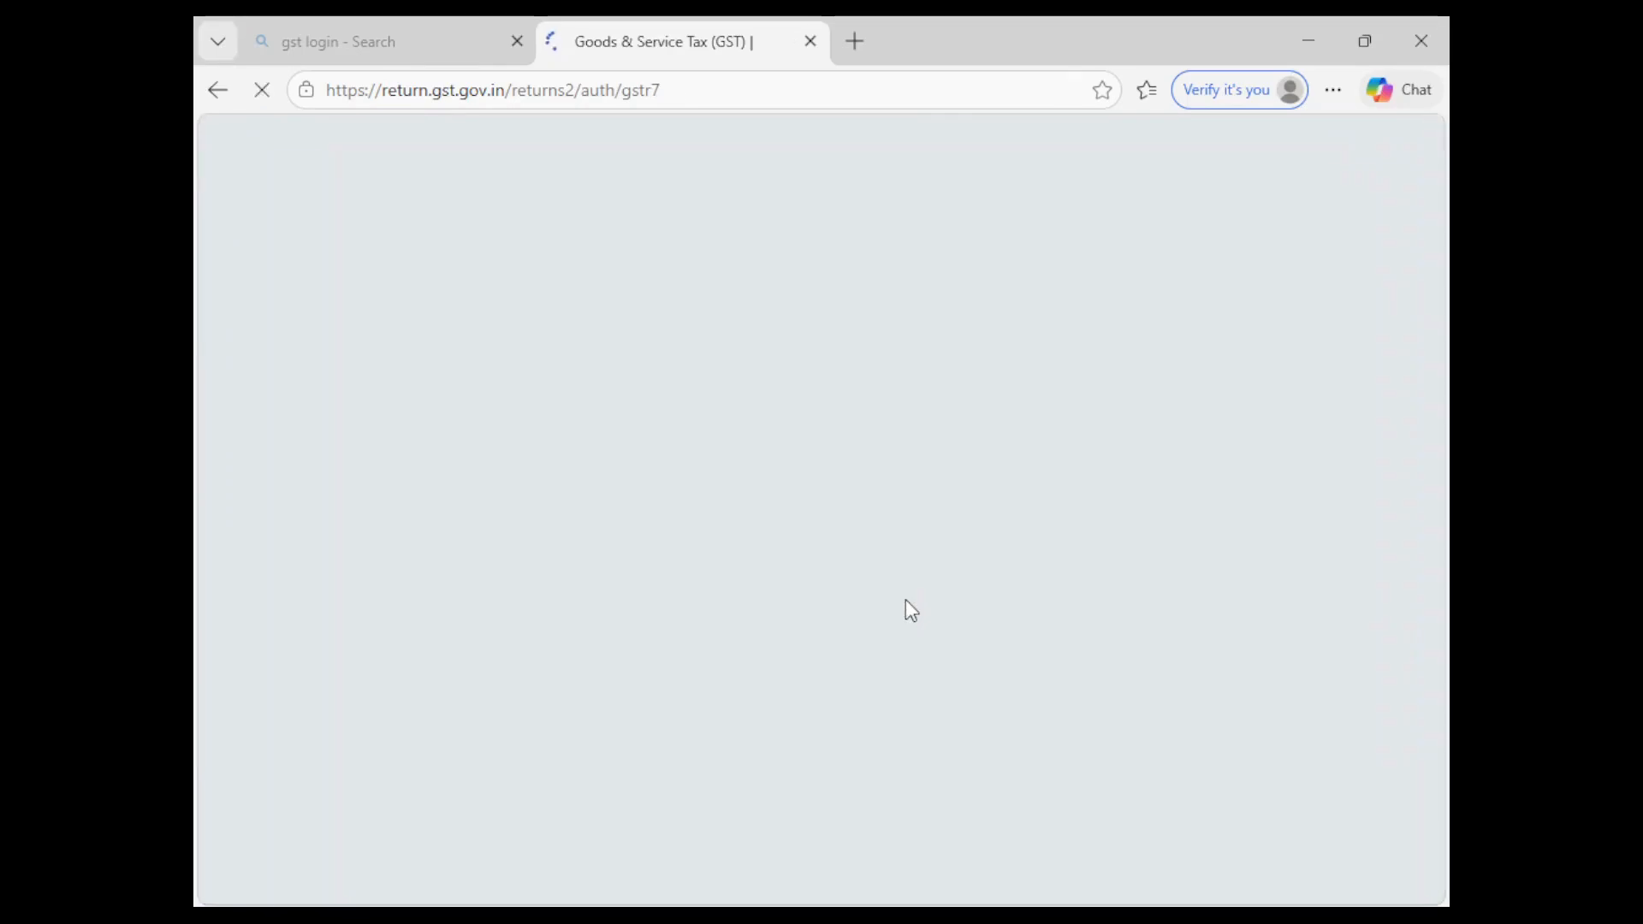
- Download the filed GSTR-7 PDF and open it from the Downloads panel
scroll(905, 599, "down", 10)
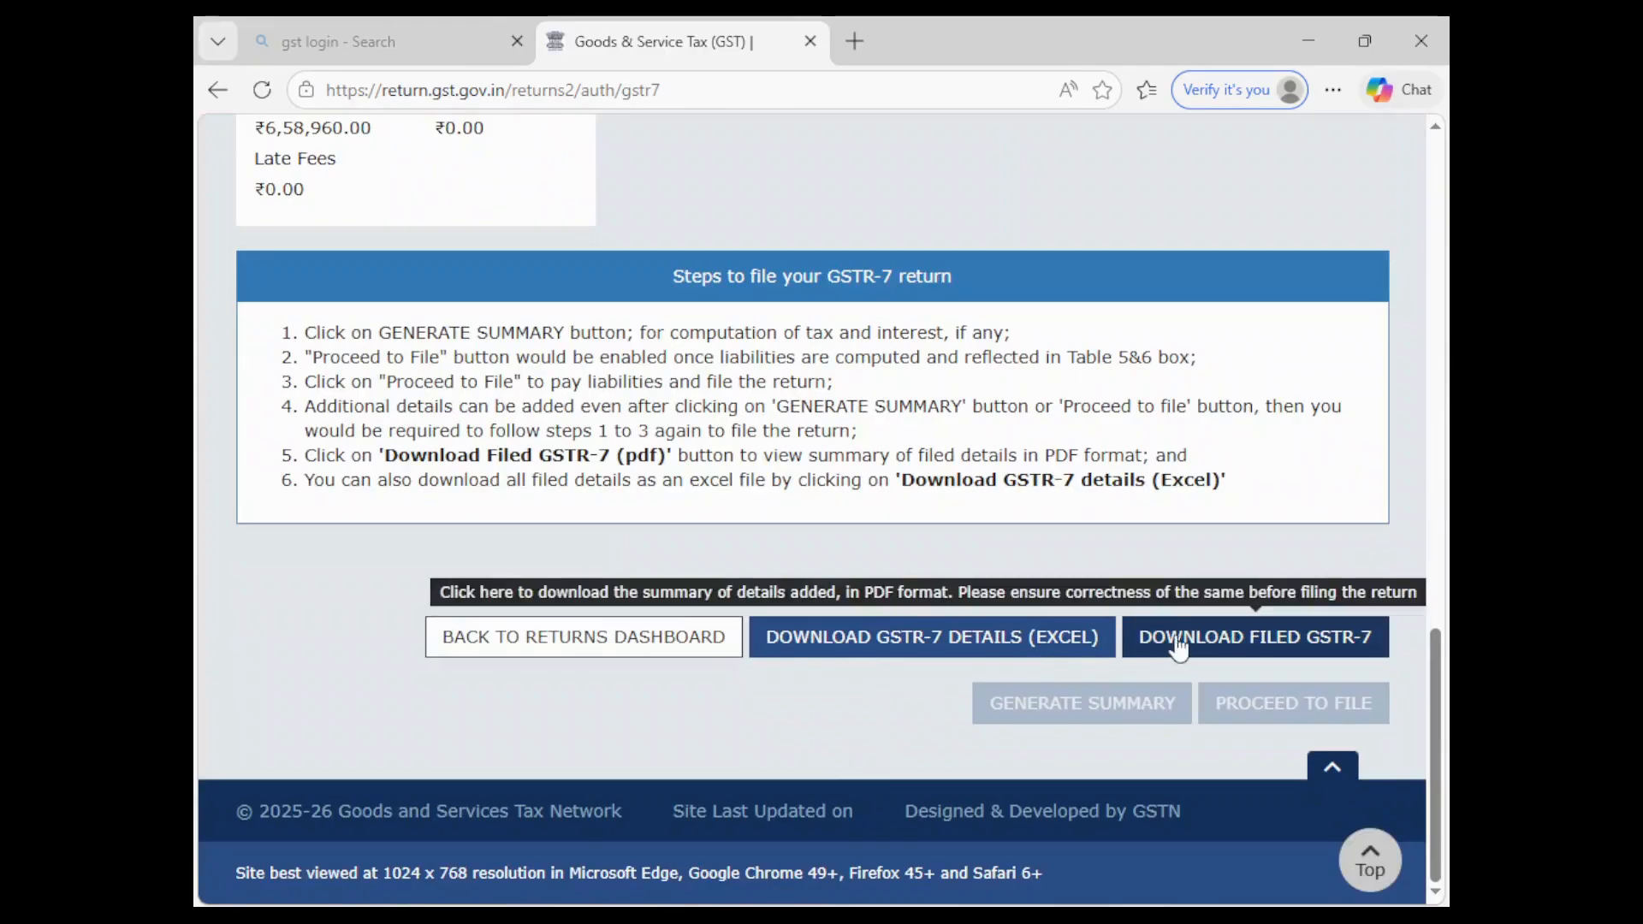
left_click(1222, 649)
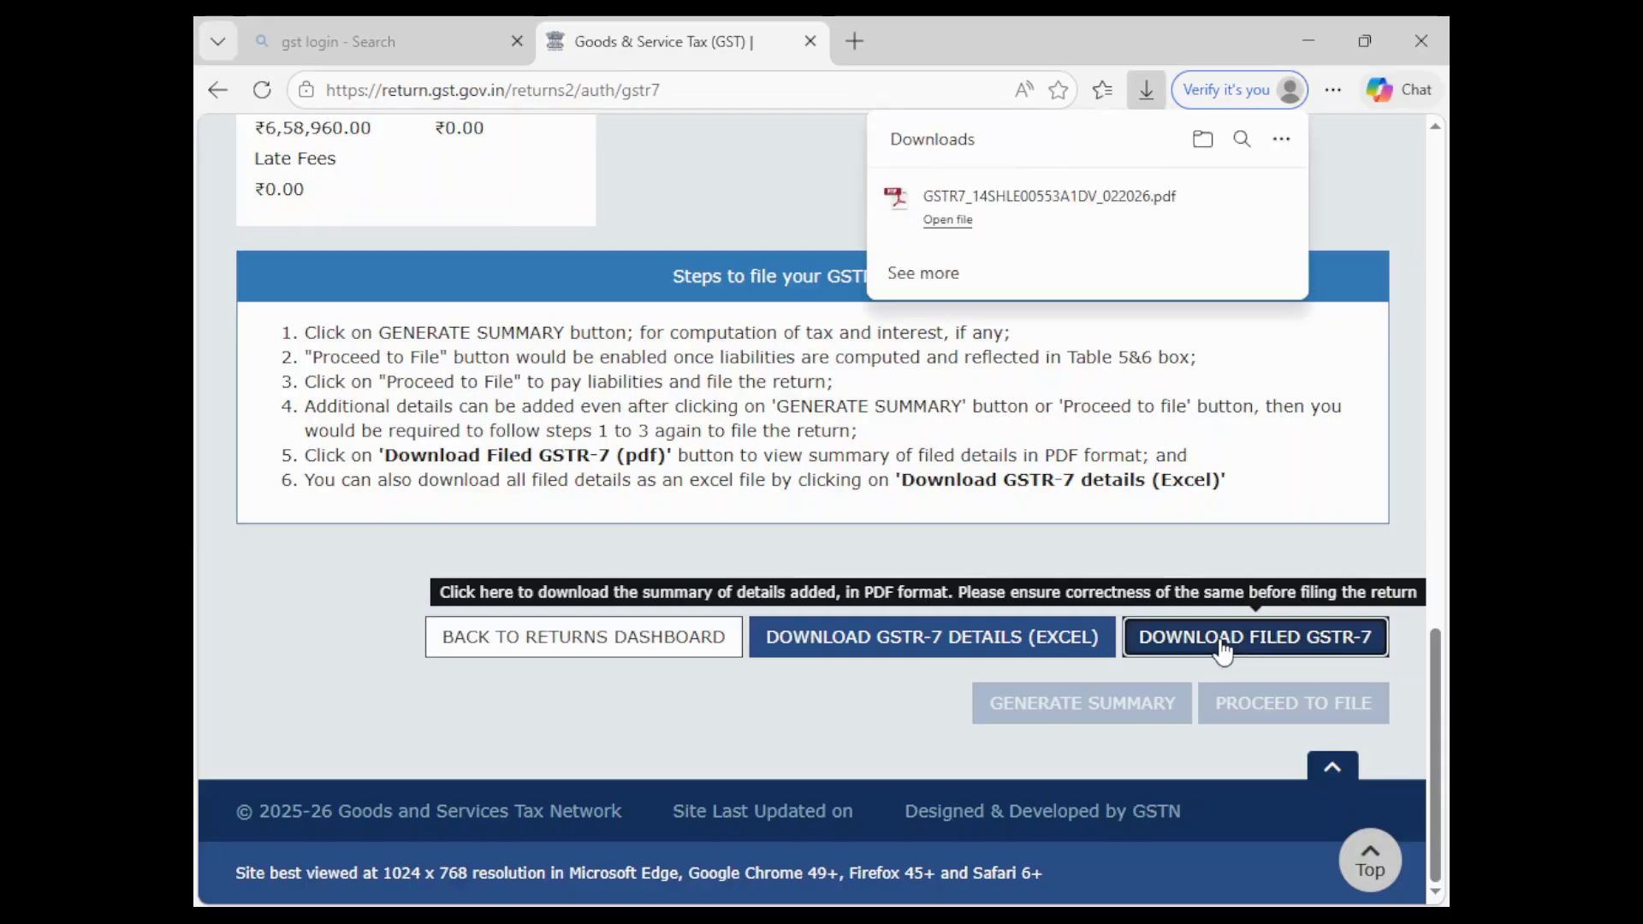
left_click(944, 221)
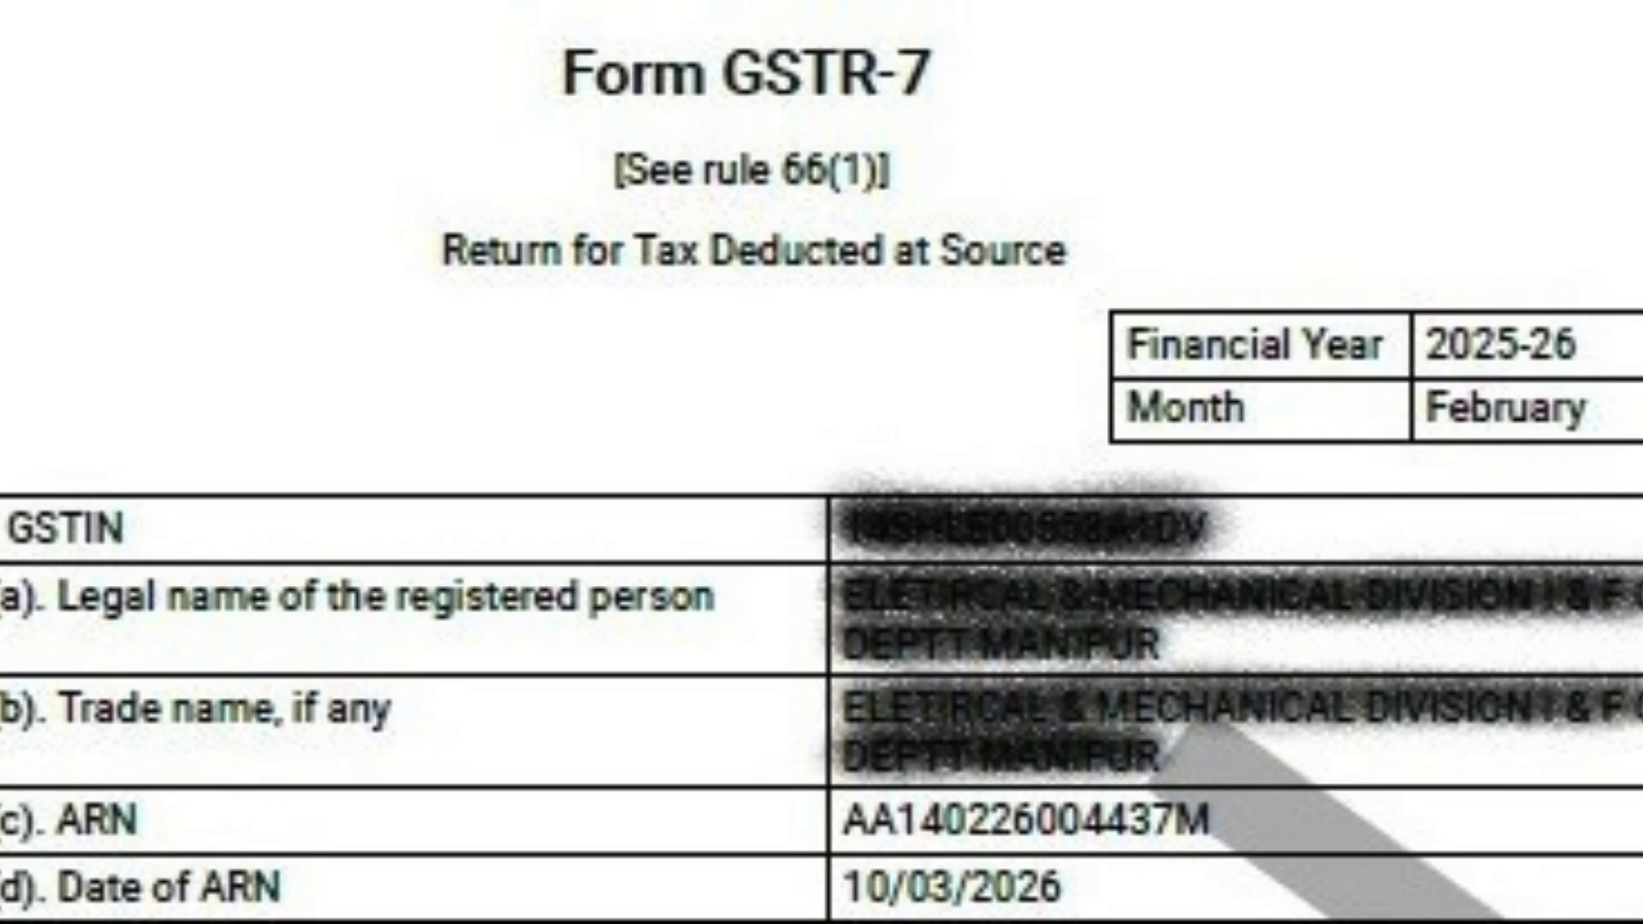